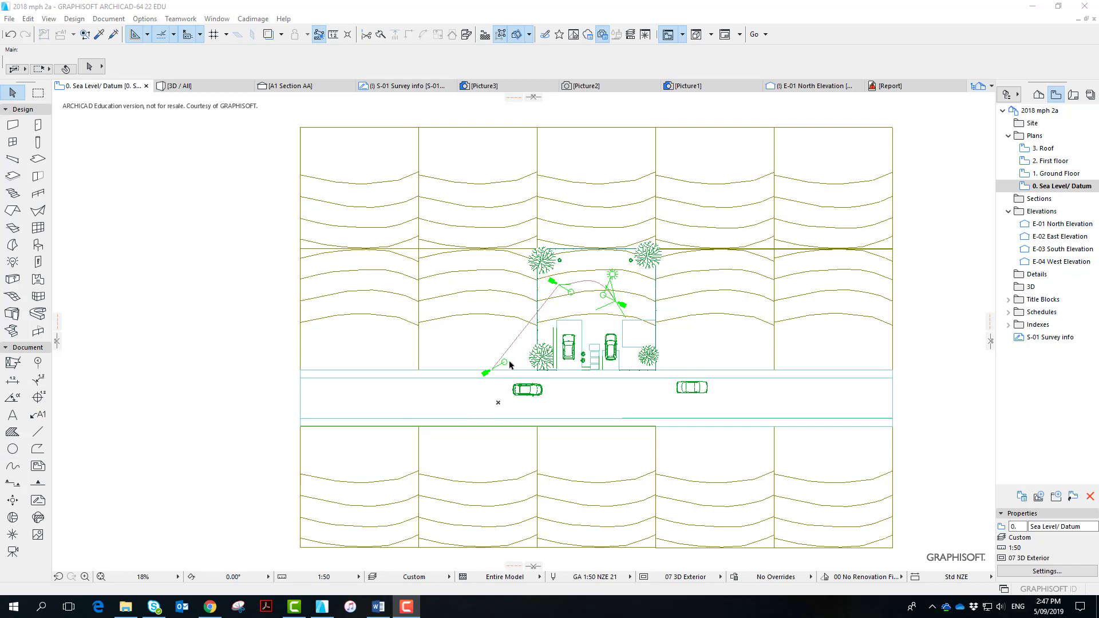
- Examine the building site, neighbouring lots and road on the Sea Level/ Datum floor plan
scroll(510, 365, "up", 2)
scroll(509, 364, "down", 3)
scroll(509, 364, "up", 1)
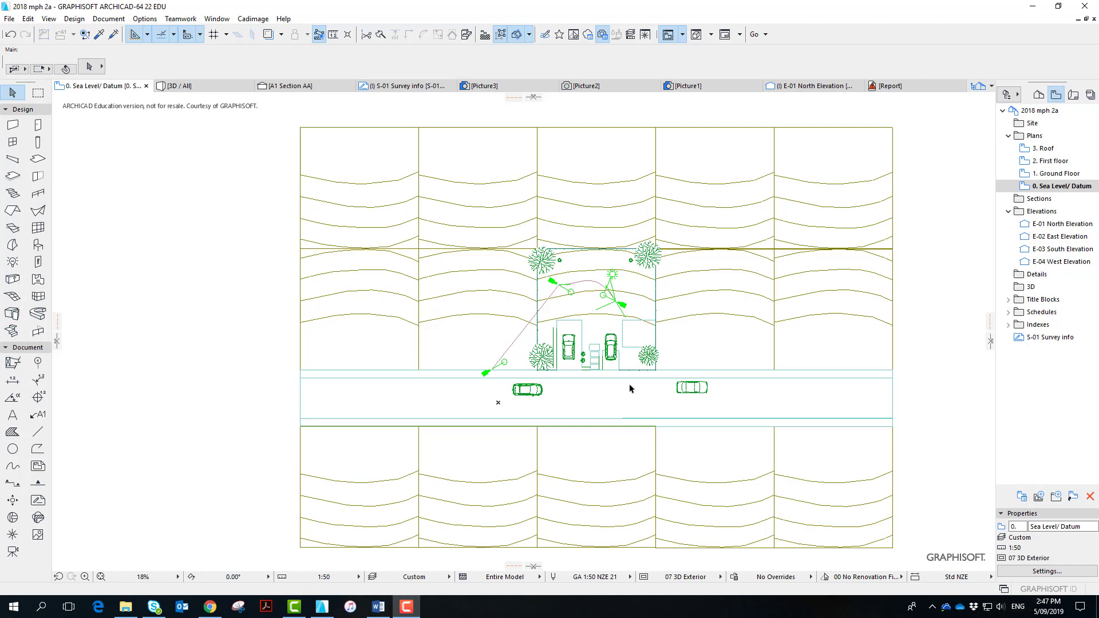
scroll(674, 300, "up", 4)
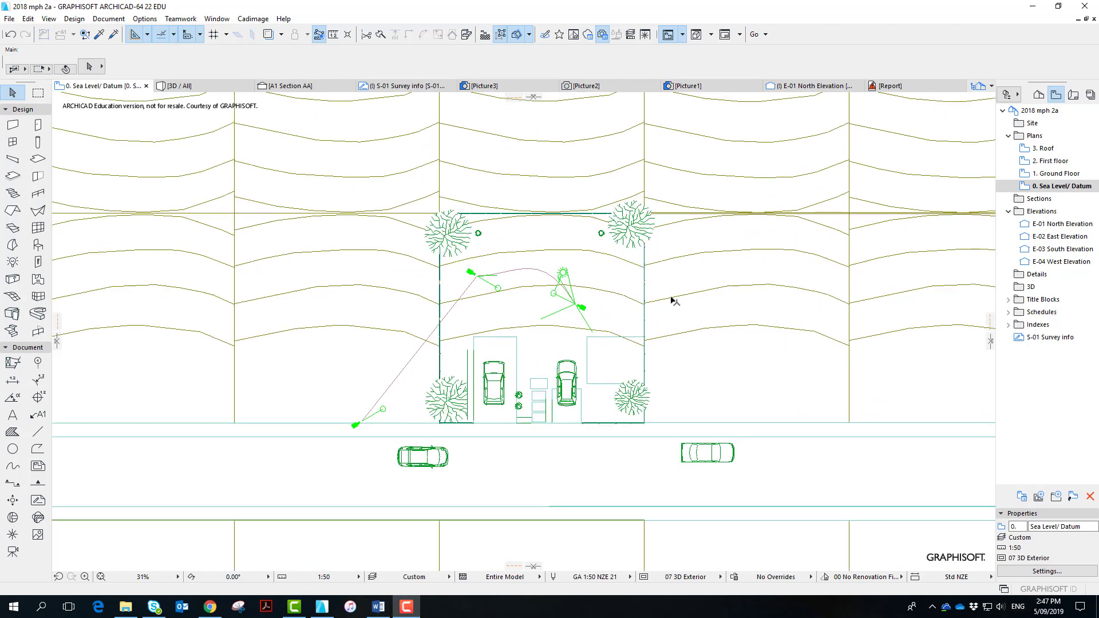
scroll(675, 300, "up", 1)
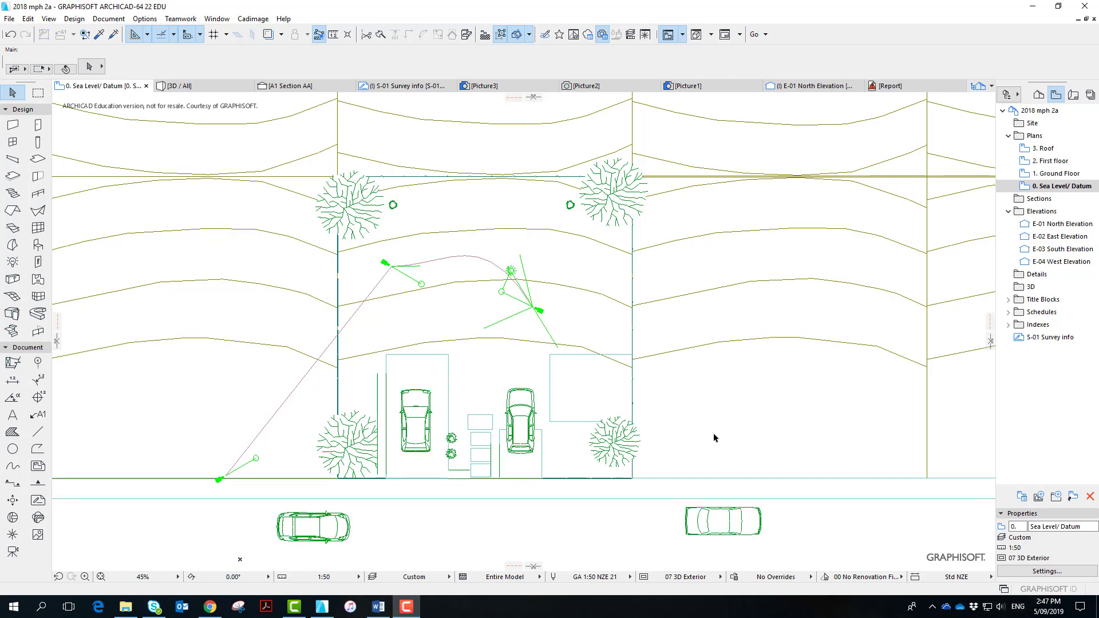
scroll(714, 438, "down", 5)
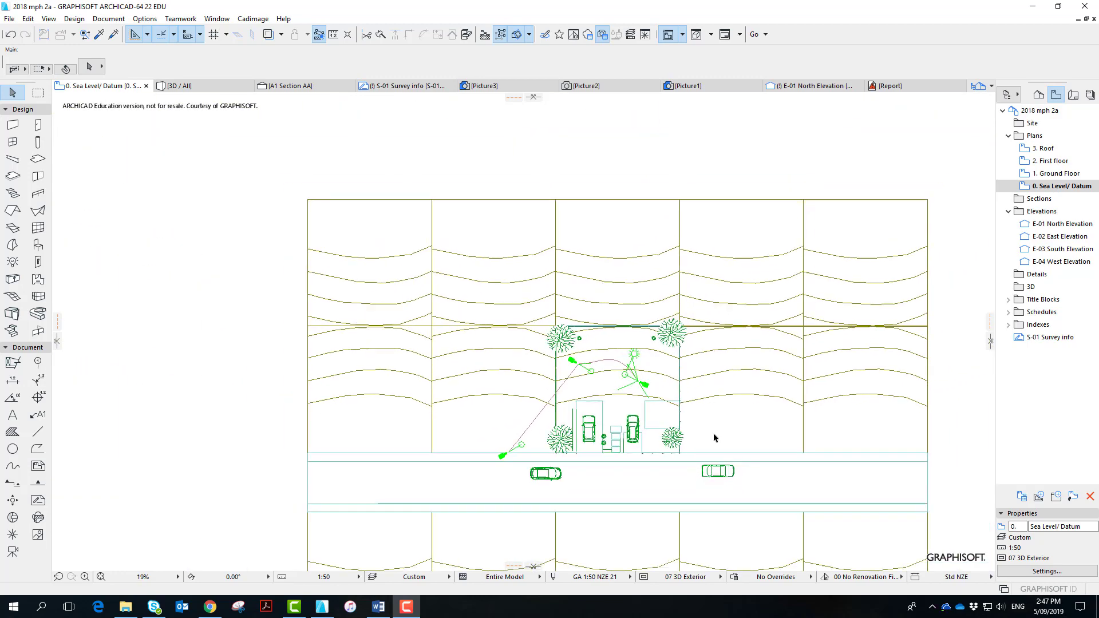
middle_click_drag(734, 447, 709, 415)
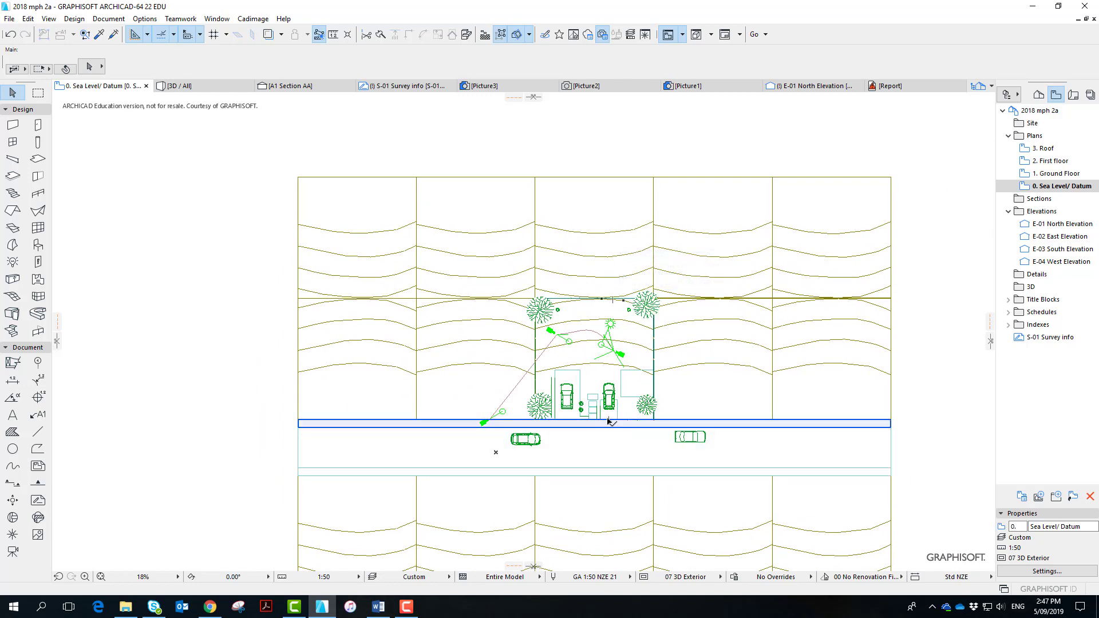
scroll(611, 411, "up", 2)
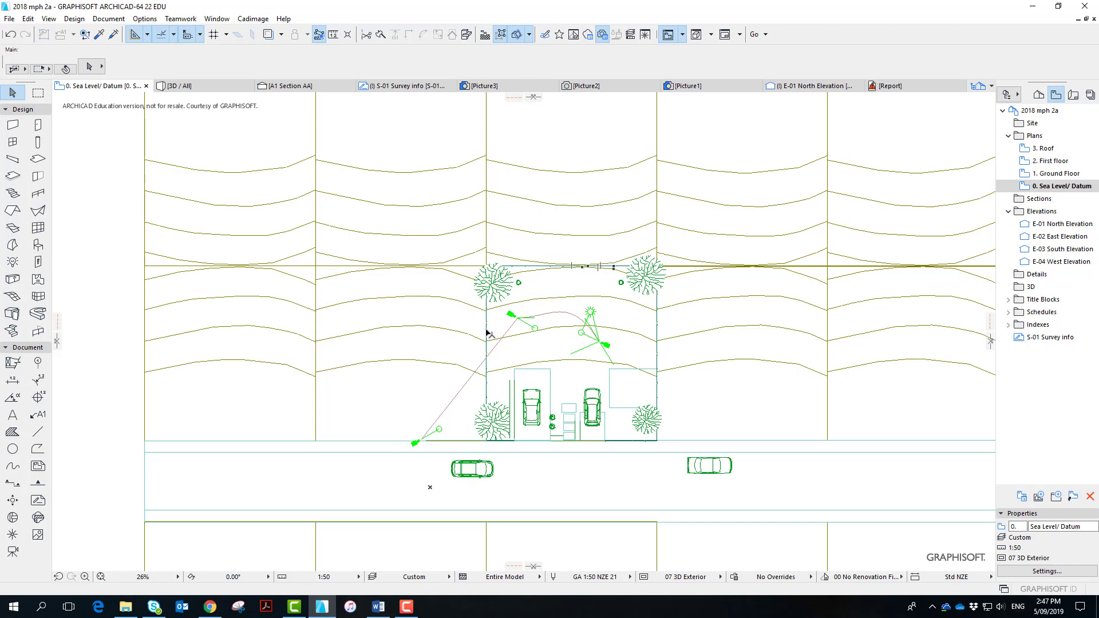
- Select the central site's mesh with the Mesh tool to check its contour points, and clear the selection
left_click(12, 297)
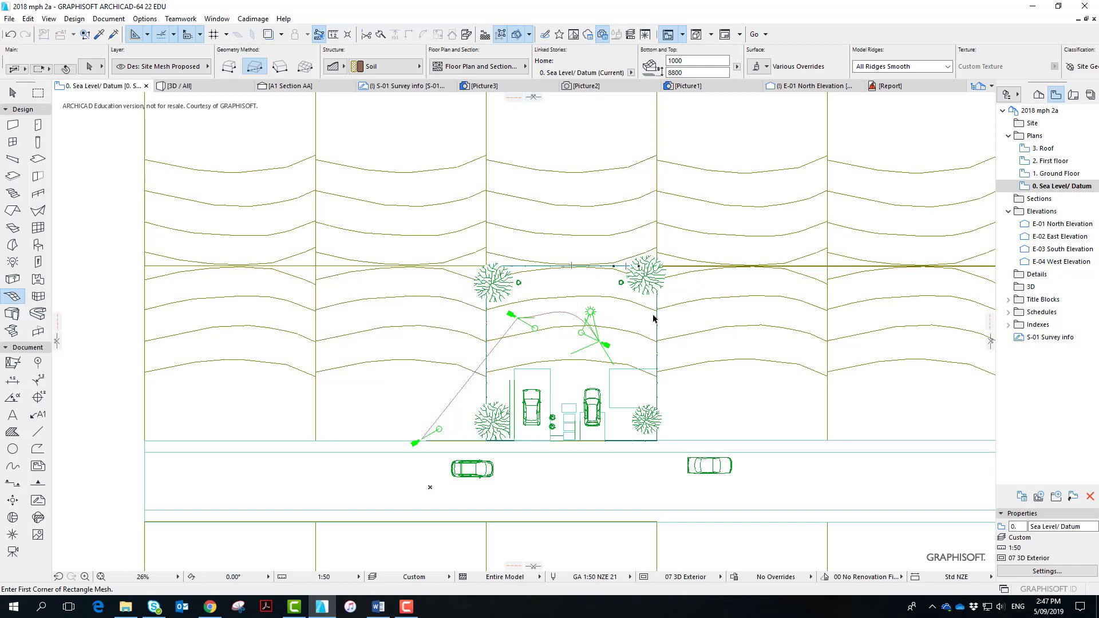
left_click(595, 442, "shift")
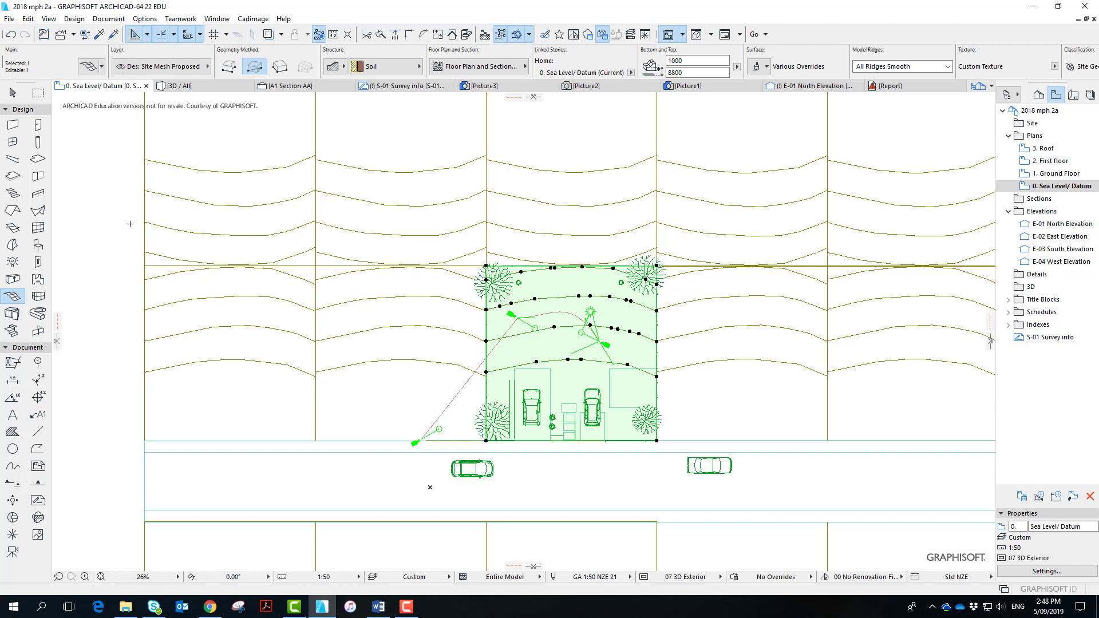
key("Escape")
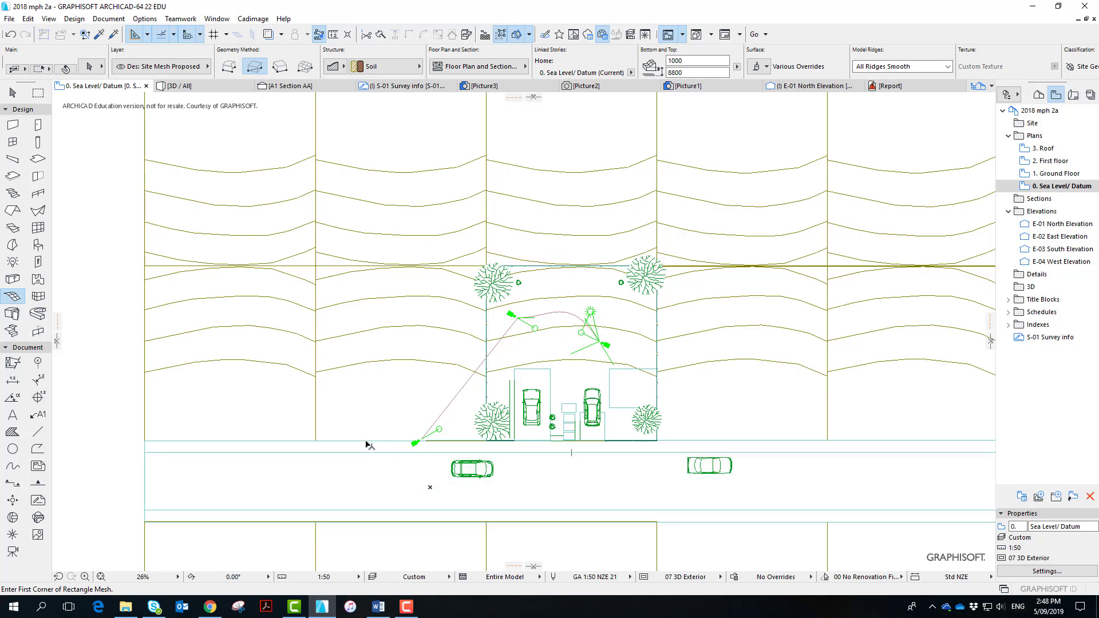
- Inspect the Slab Selection Settings of the footpath and the road, including their elevations and override surfaces
left_click(144, 449)
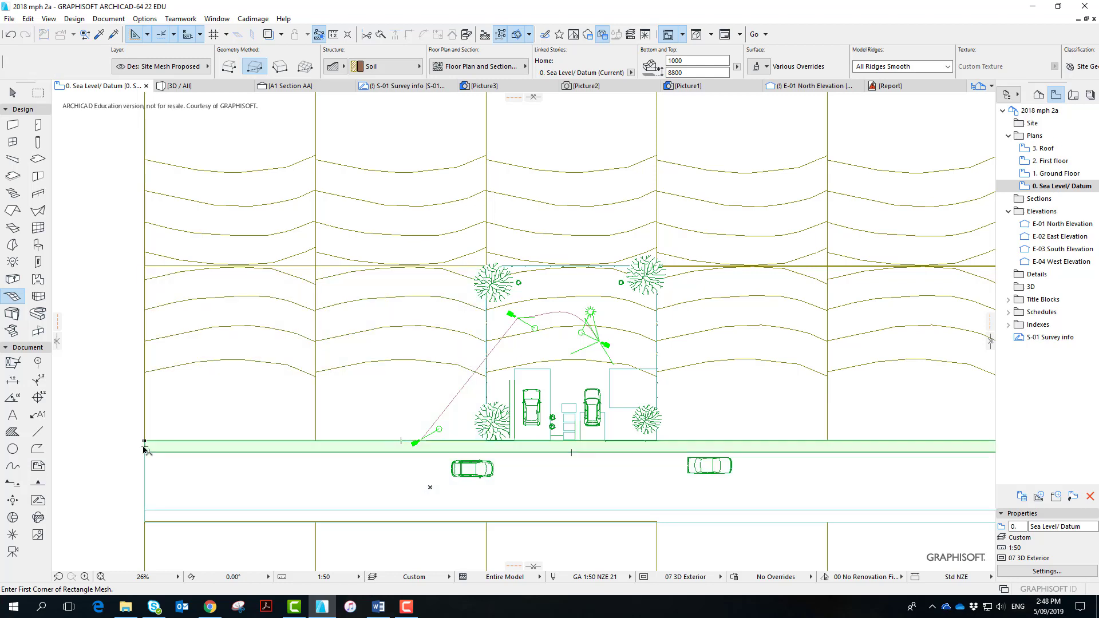
left_click(144, 448, "shift")
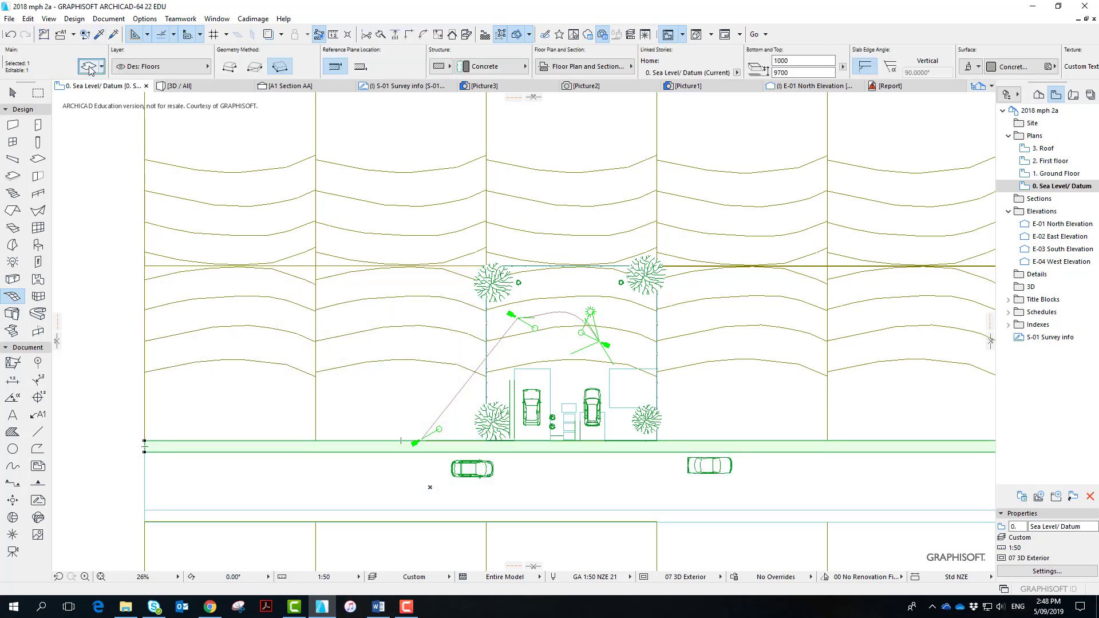
left_click(89, 68)
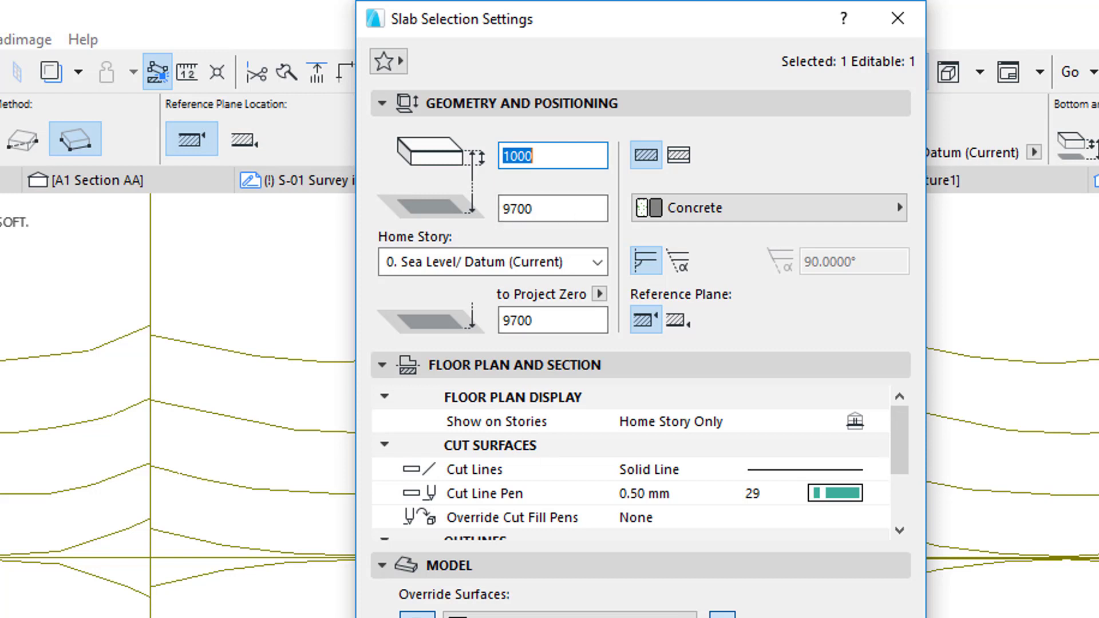
left_click(801, 617)
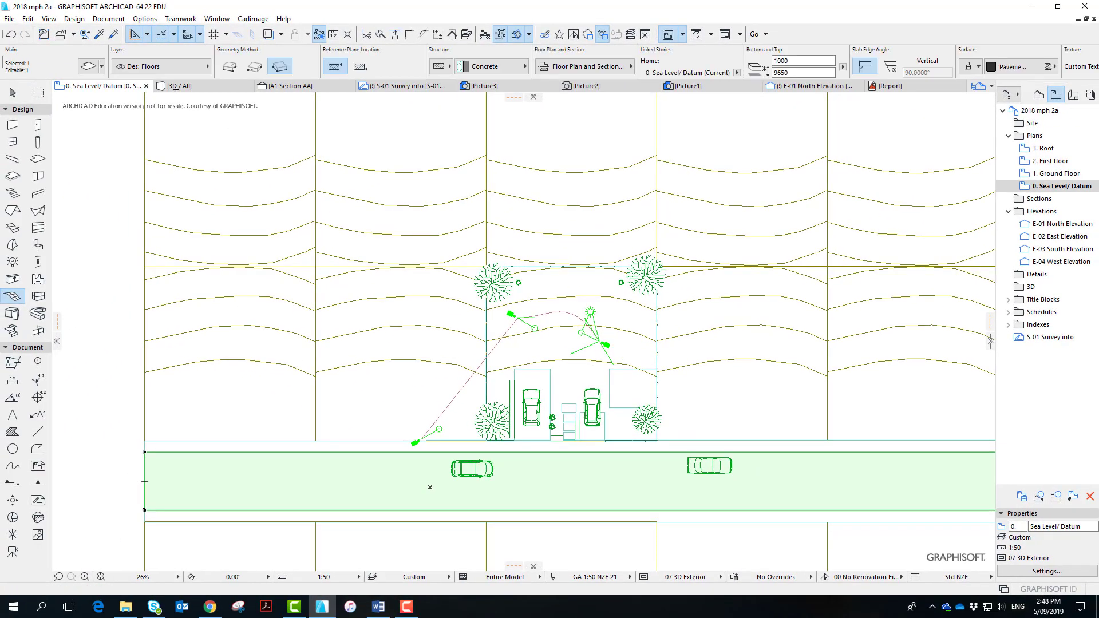
left_click(88, 66)
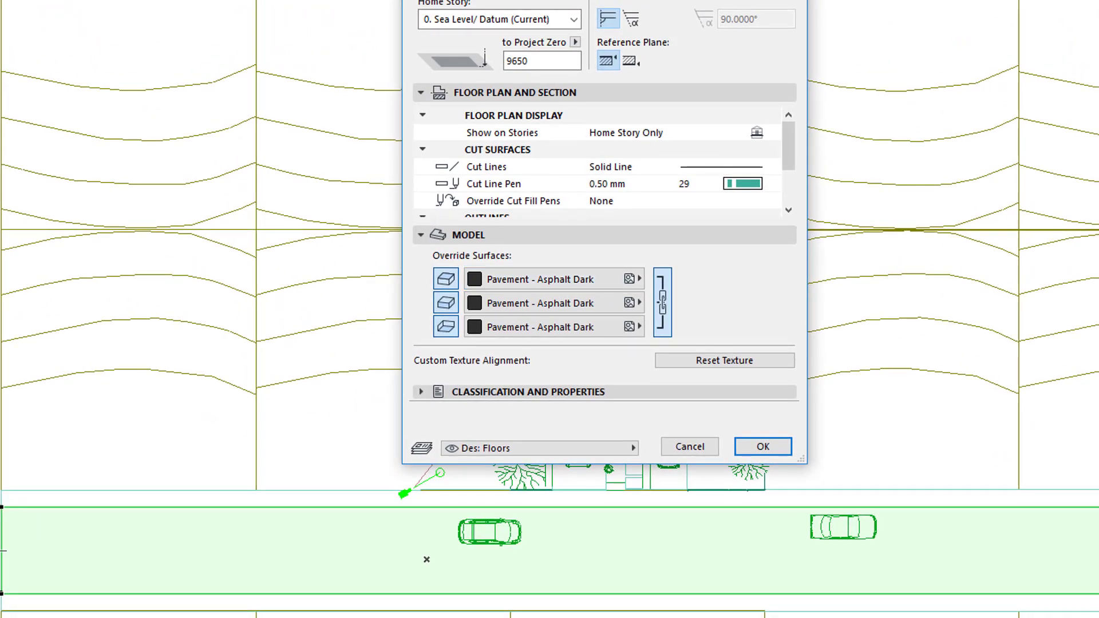
left_click(770, 447)
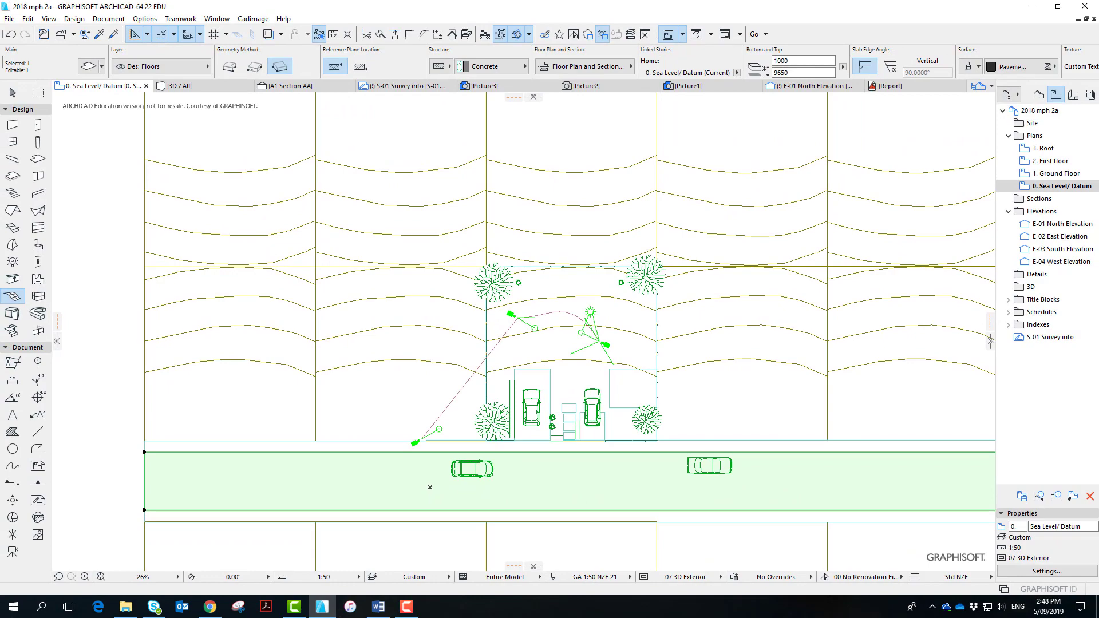
- Inspect the settings of the tree at the site's rear corner and its Show on Stories options without changing them
left_click(494, 287)
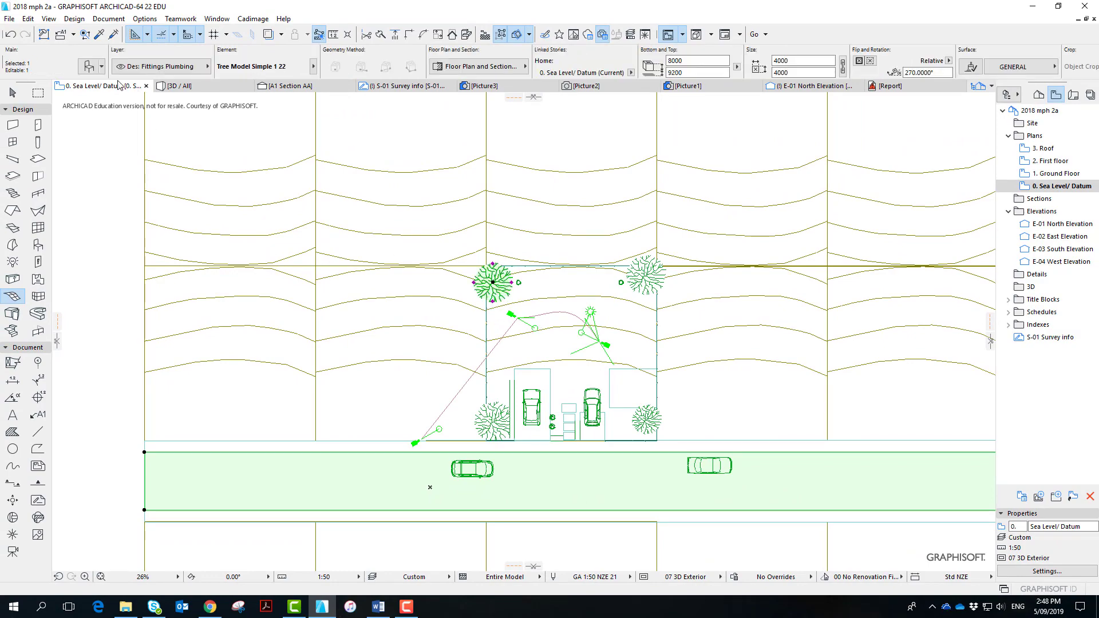
left_click(89, 66)
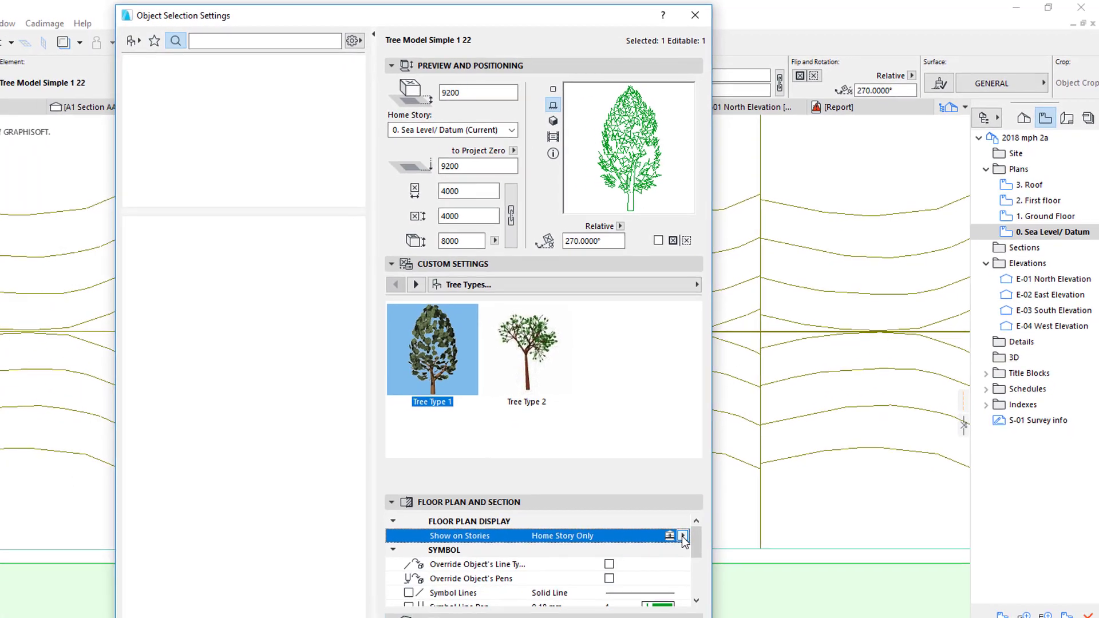
left_click(692, 523)
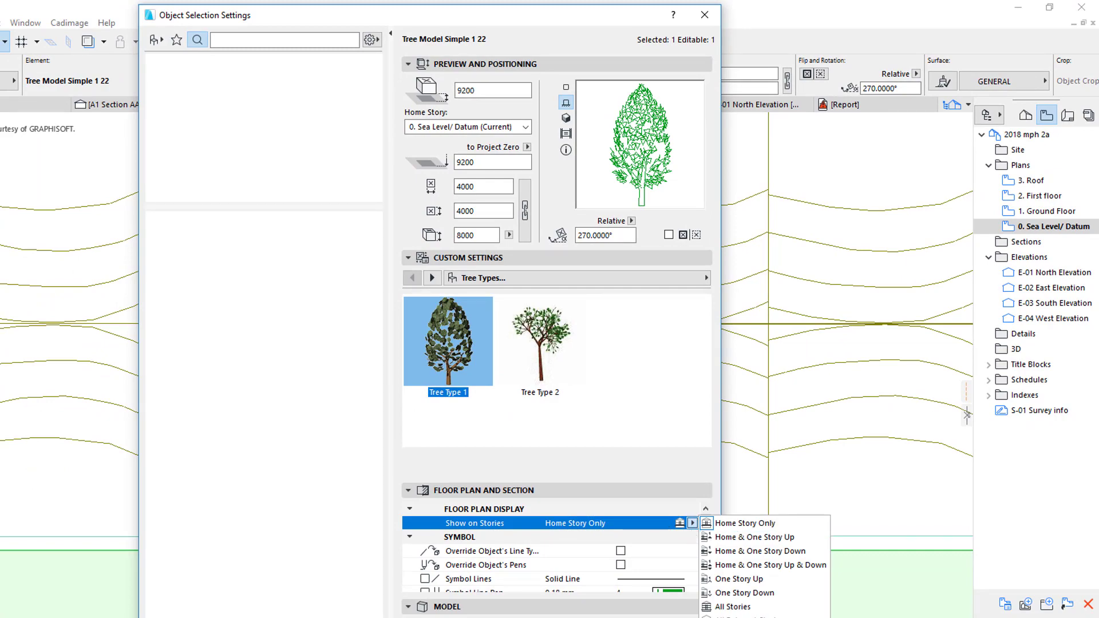
key("Escape")
key("Escape")
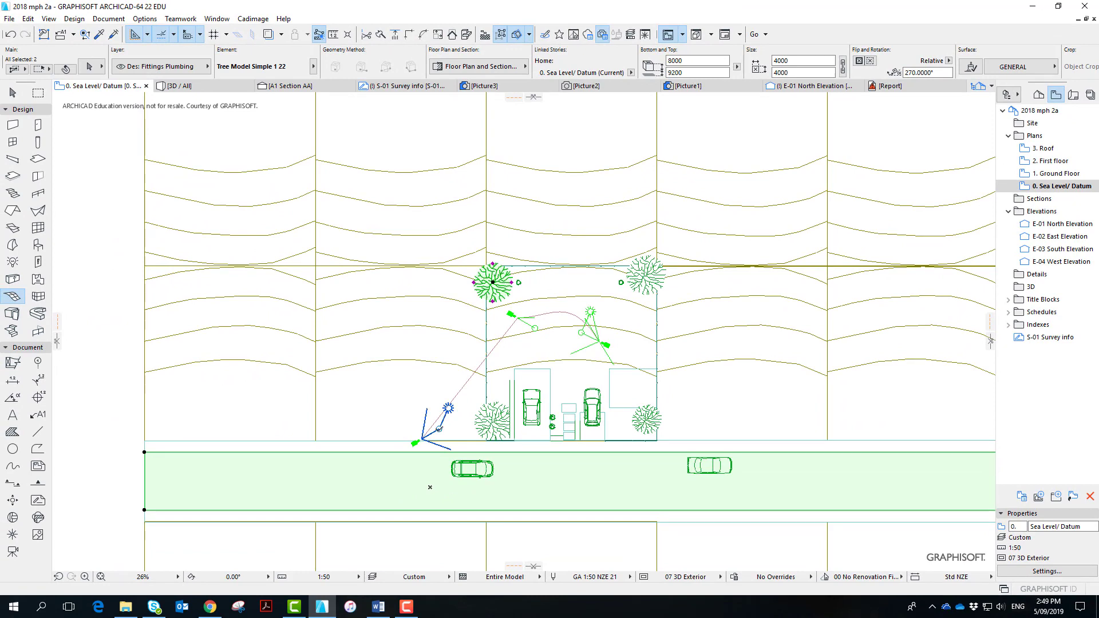
- Show only the selected elements in 3D, and switch the 3D view to show all elements
left_click(446, 407)
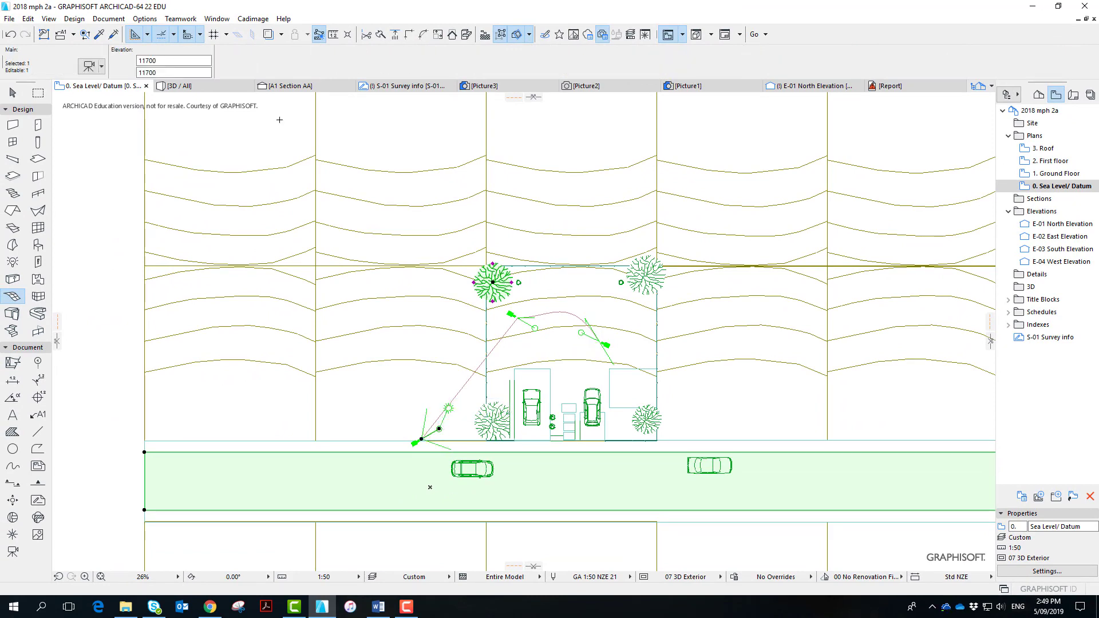
key("F5")
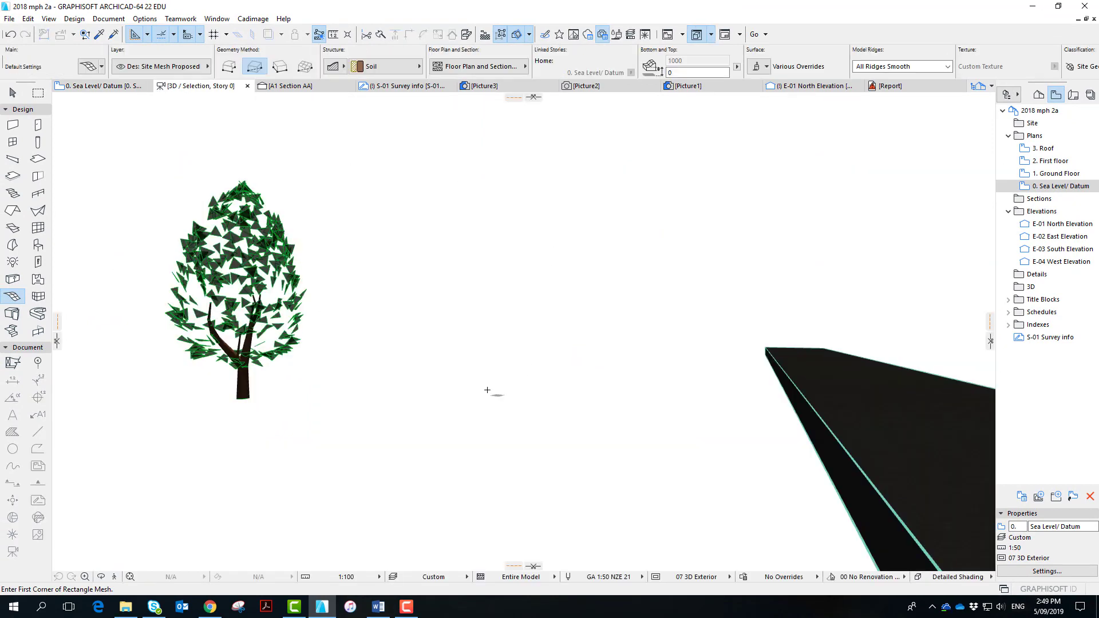
left_click(48, 19)
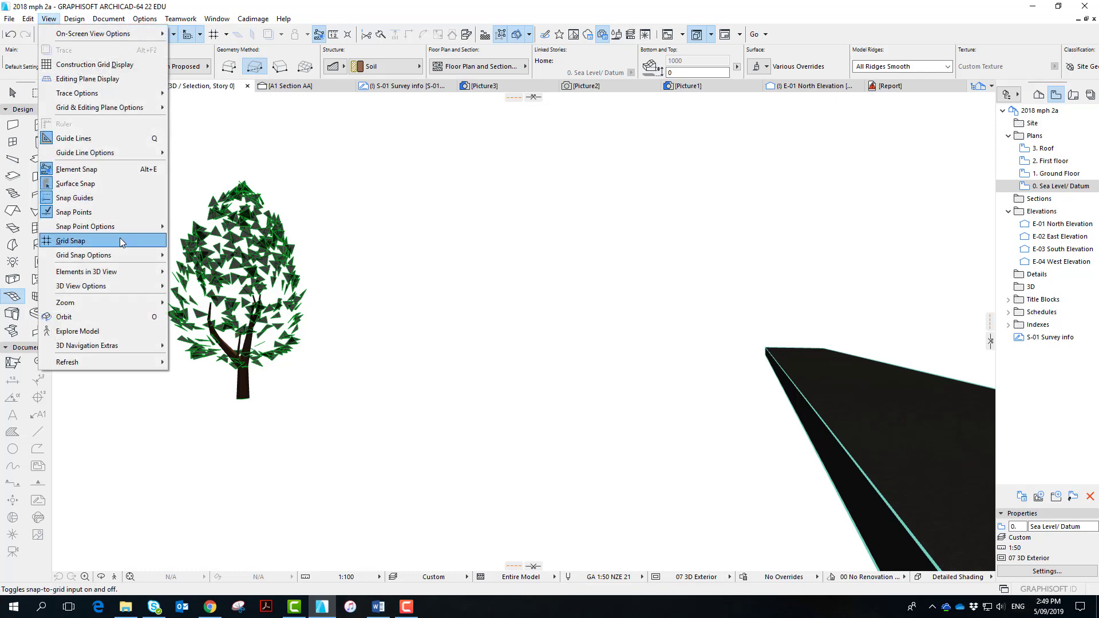
mouse_move(145, 273)
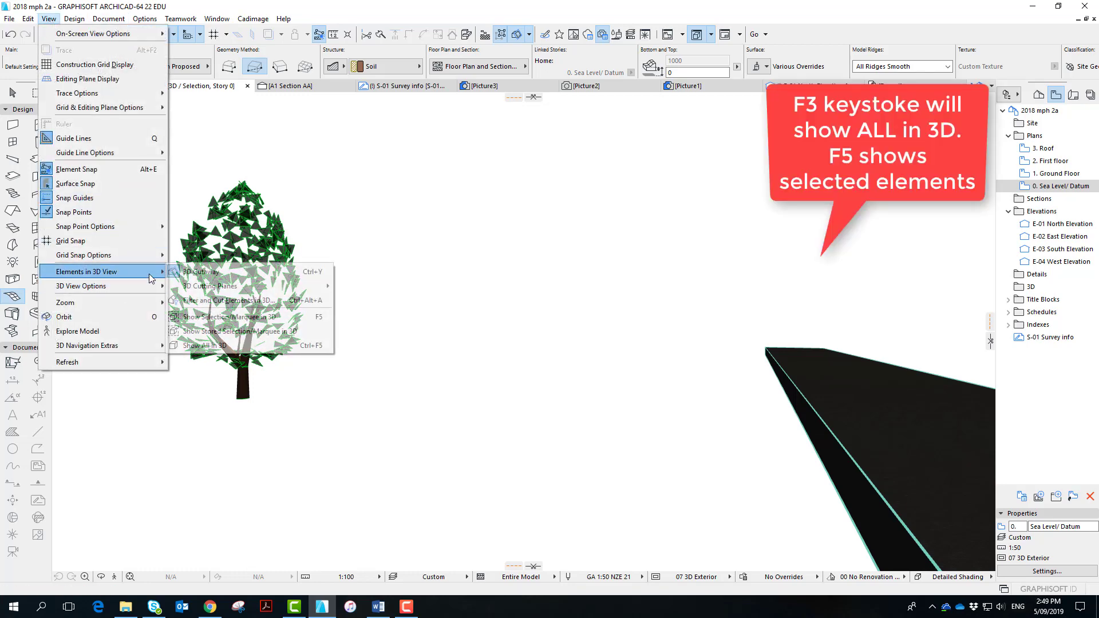
left_click(241, 344)
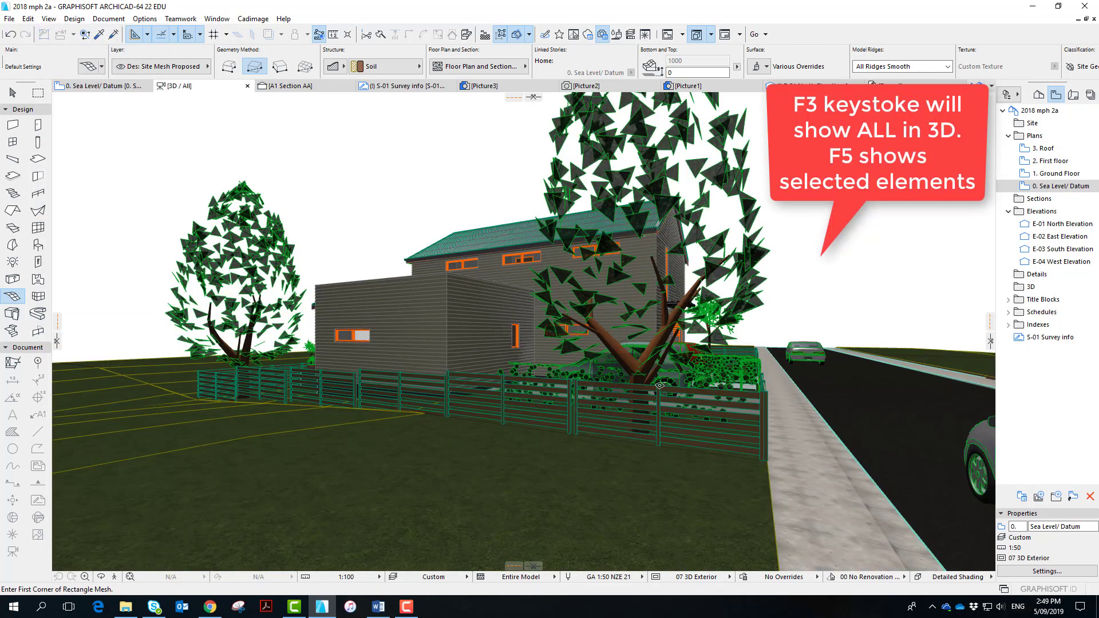
- Orbit and zoom the 3D model to a street-side perspective of the house front, driveway and trees
middle_click_drag(792, 406, 615, 405, "shift")
scroll(614, 404, "down", 3)
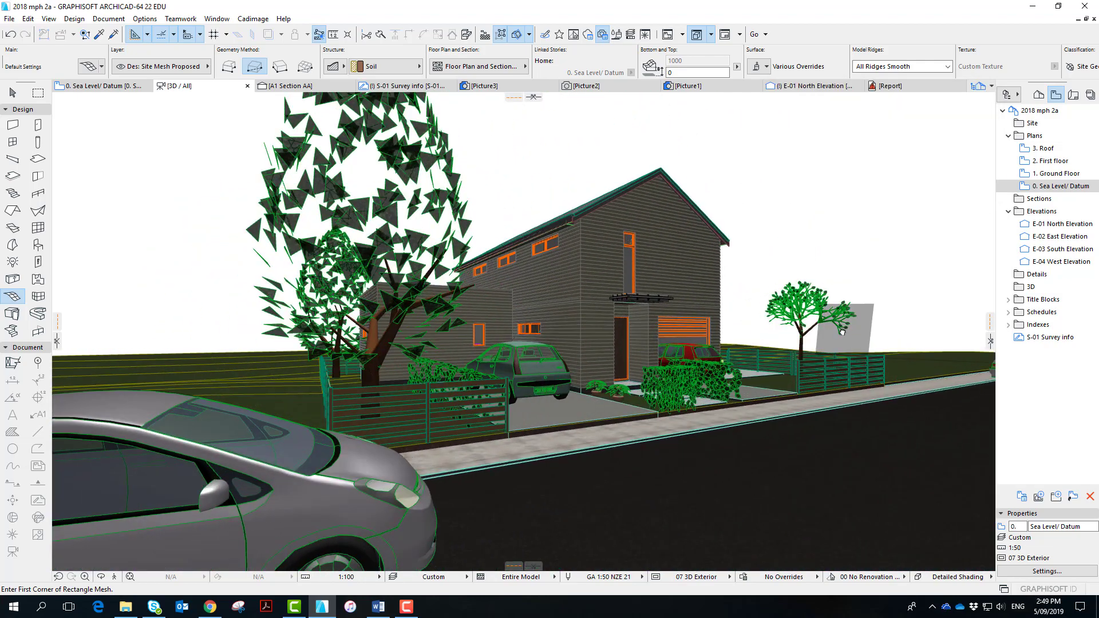
scroll(828, 344, "up", 2)
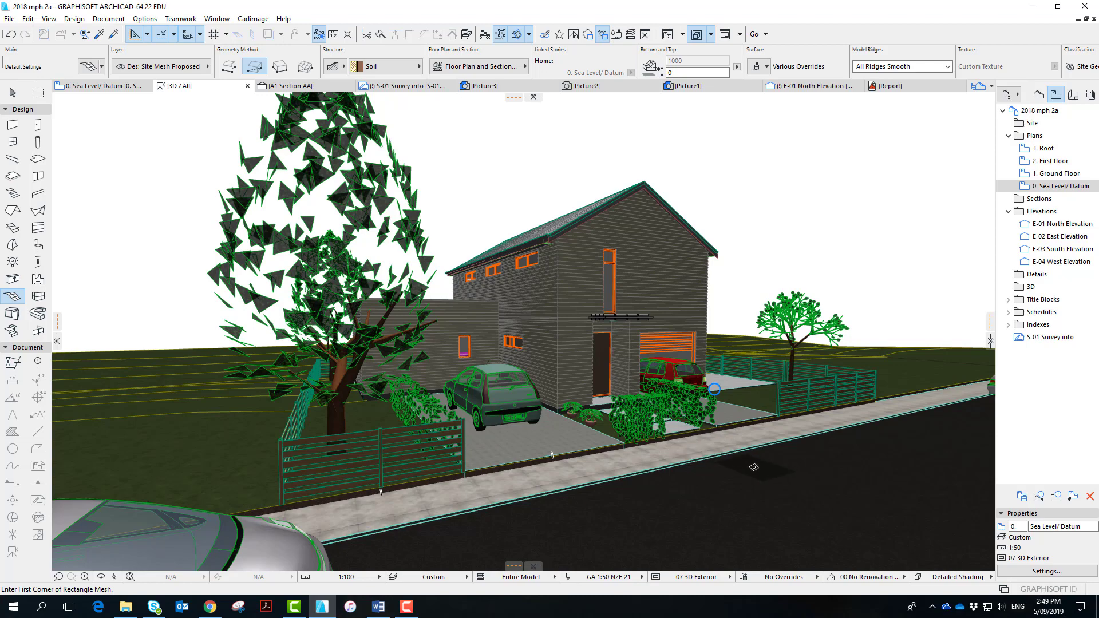
scroll(699, 423, "up", 3)
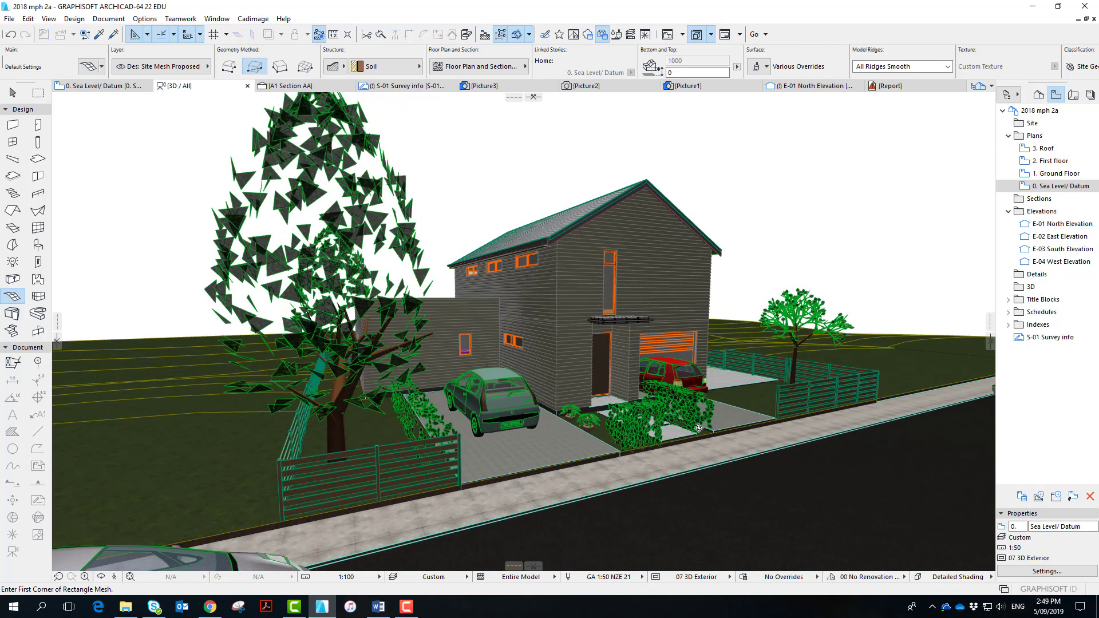
middle_click_drag(726, 434, 742, 401, "shift")
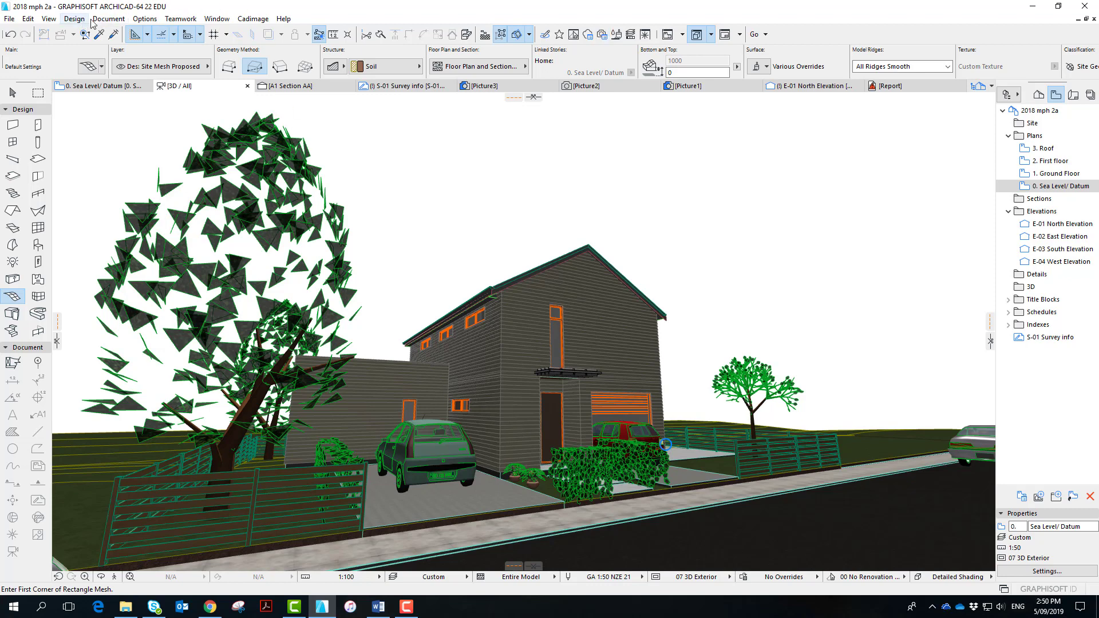
- Display the PhotoRendering Settings from Creative Imaging and move the palette away from the house
left_click(112, 20)
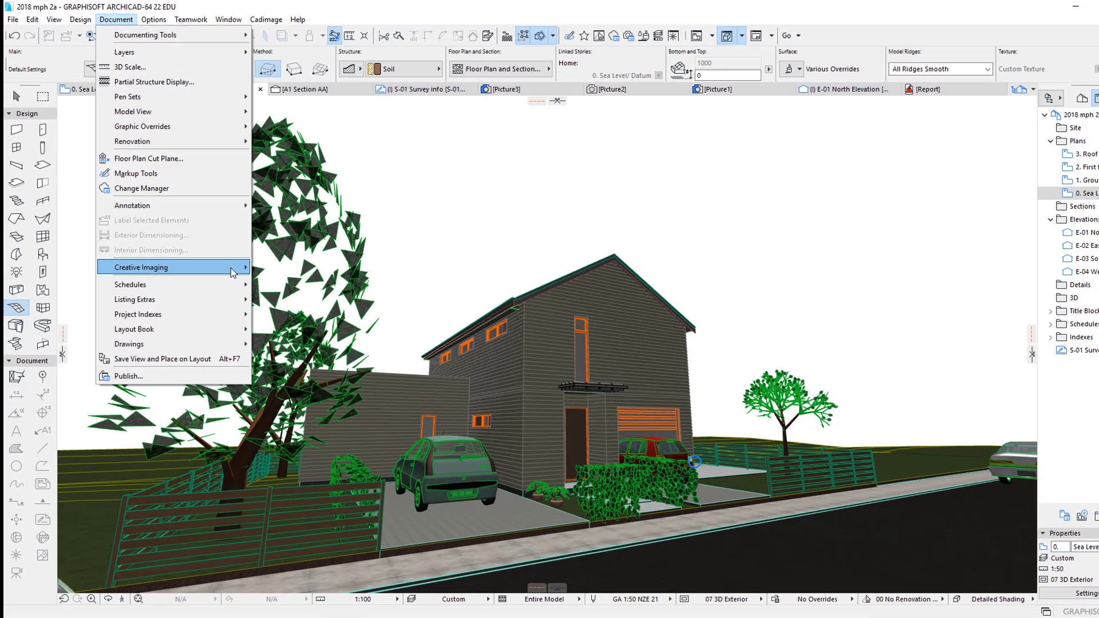
mouse_move(215, 259)
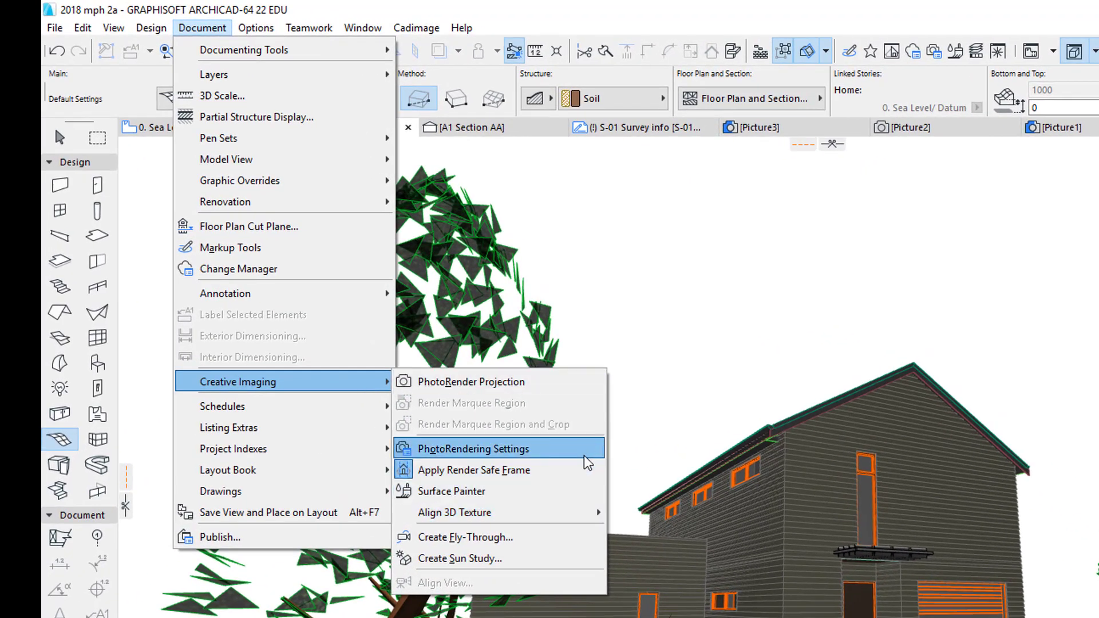
left_click(589, 452)
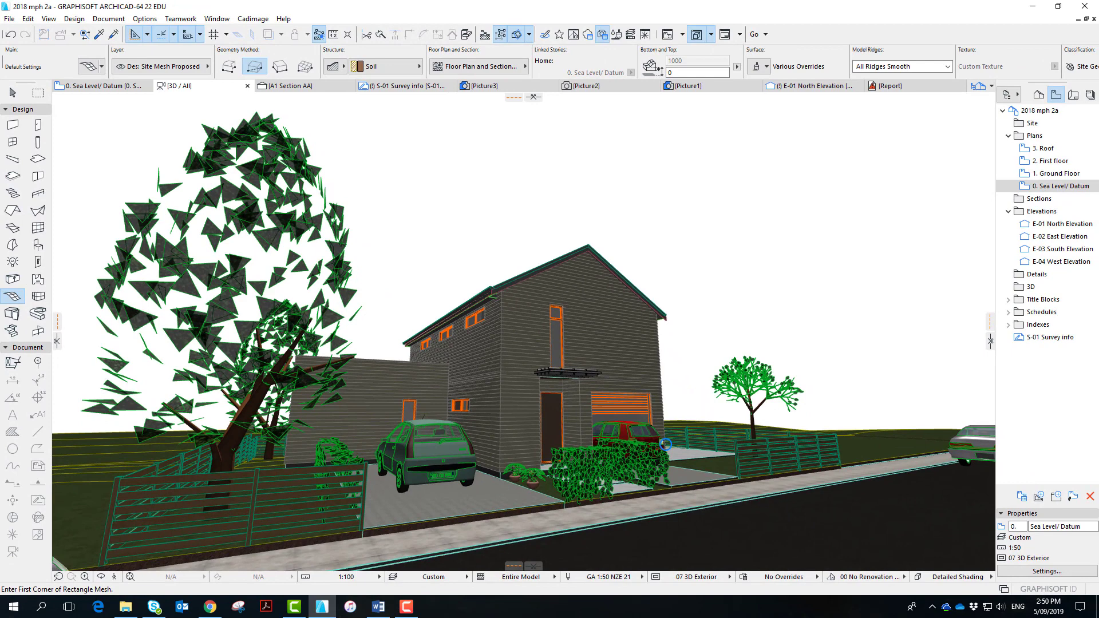
left_click(602, 35)
left_click_drag(120, 15, 809, 25)
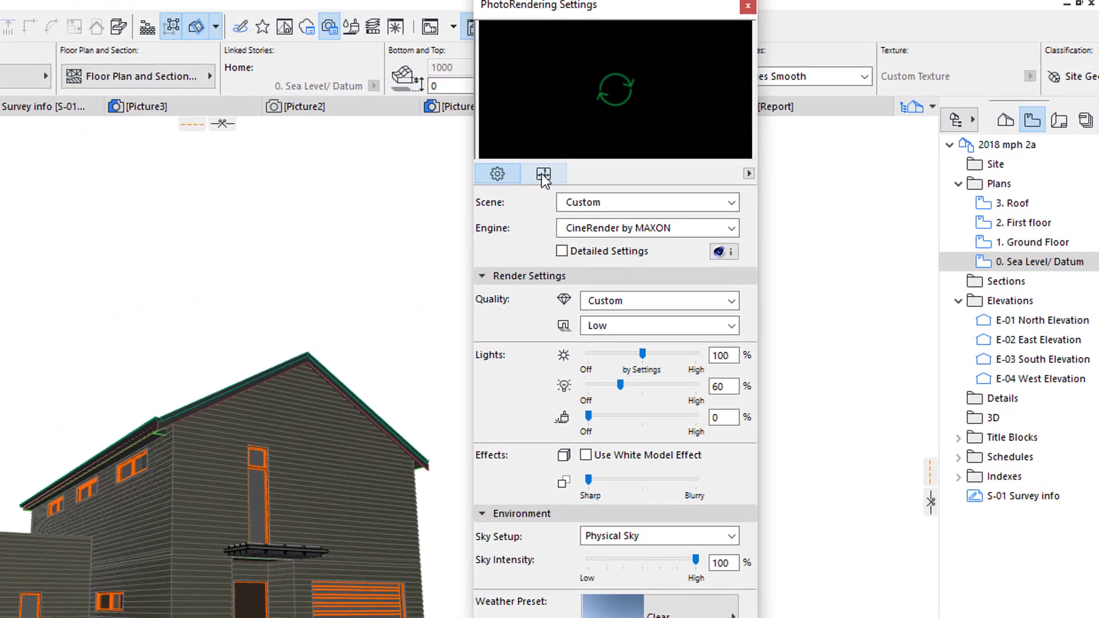
- Show the render size settings and check the available size units, keeping mm
left_click(539, 176)
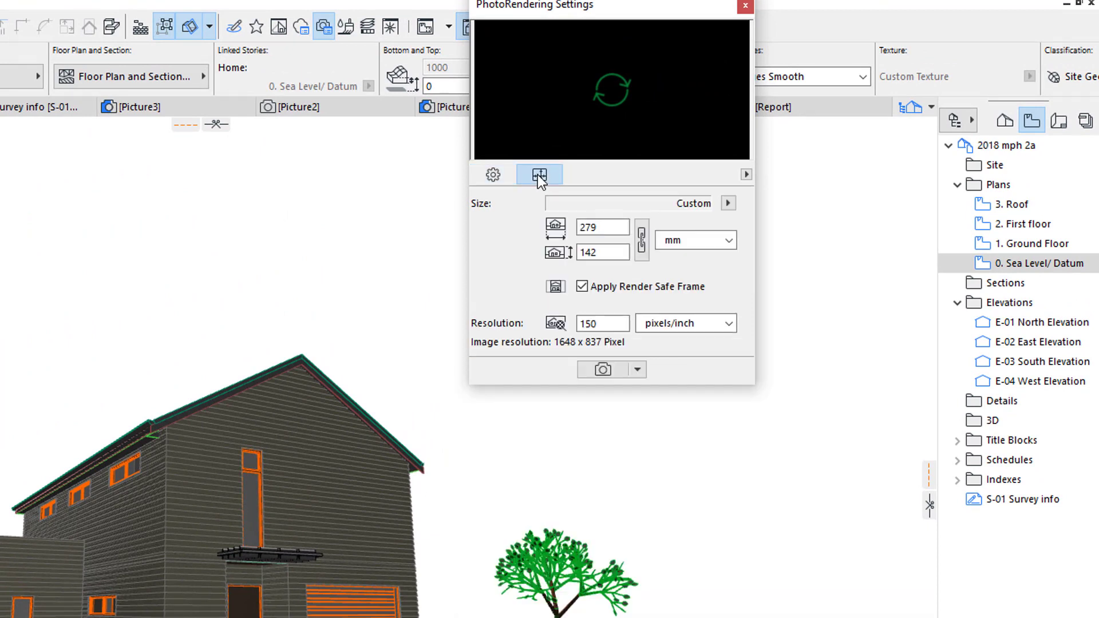
left_click(729, 242)
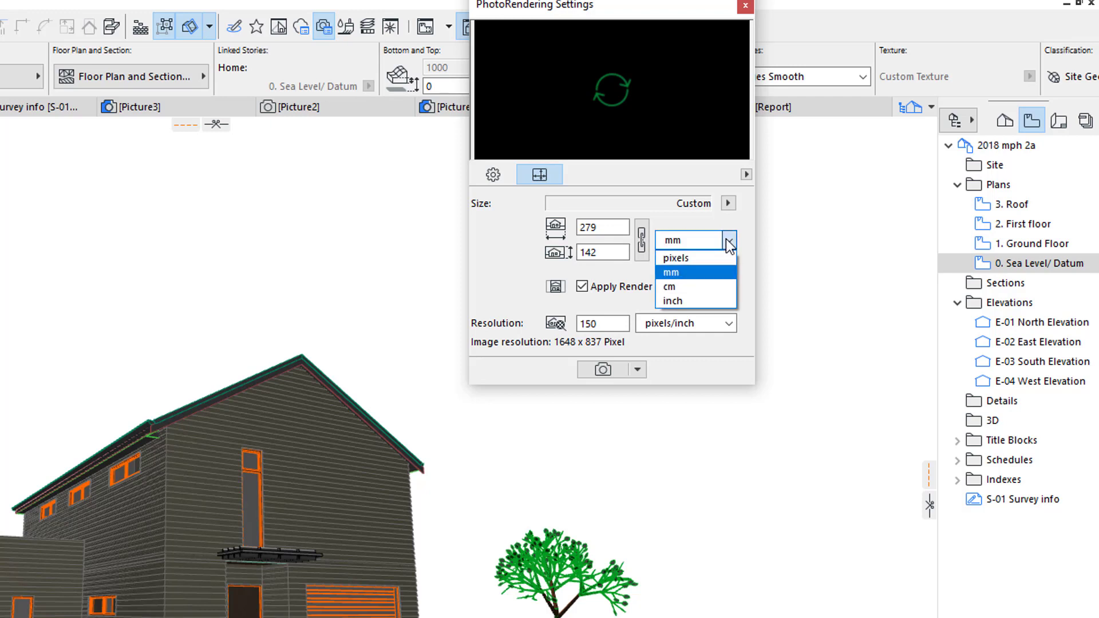
left_click(729, 242)
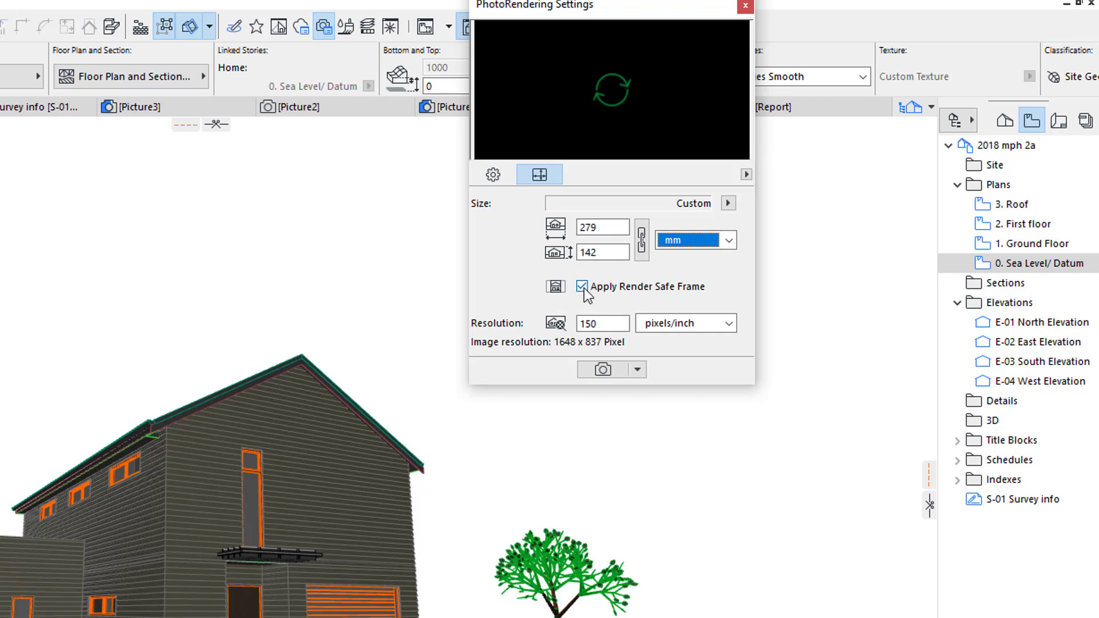
- Match the render size to the 3D window
left_click(728, 204)
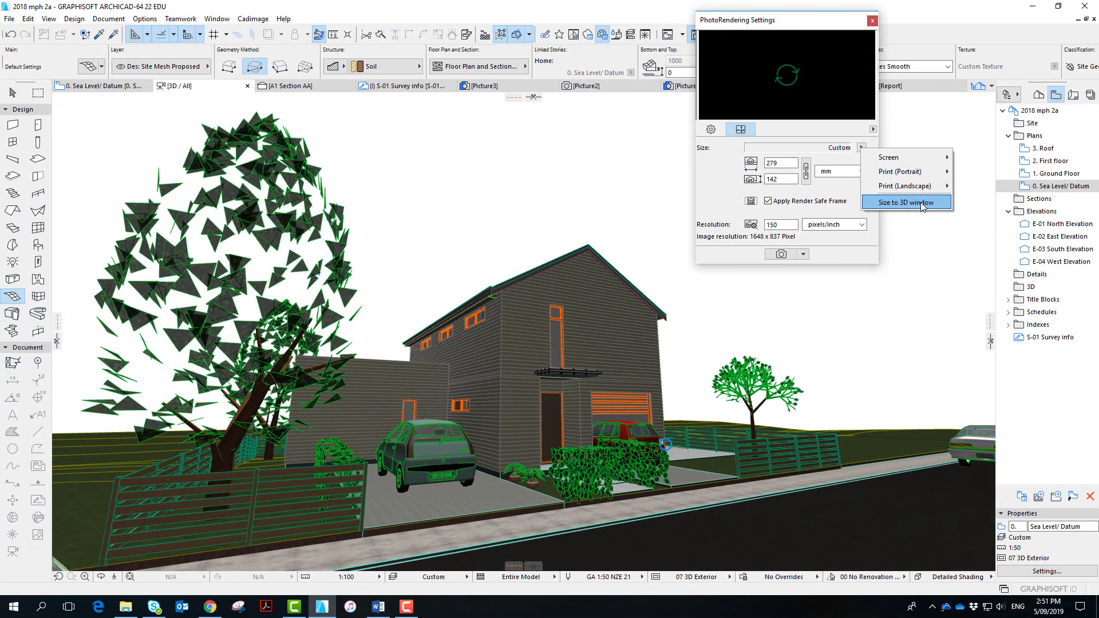
left_click(922, 206)
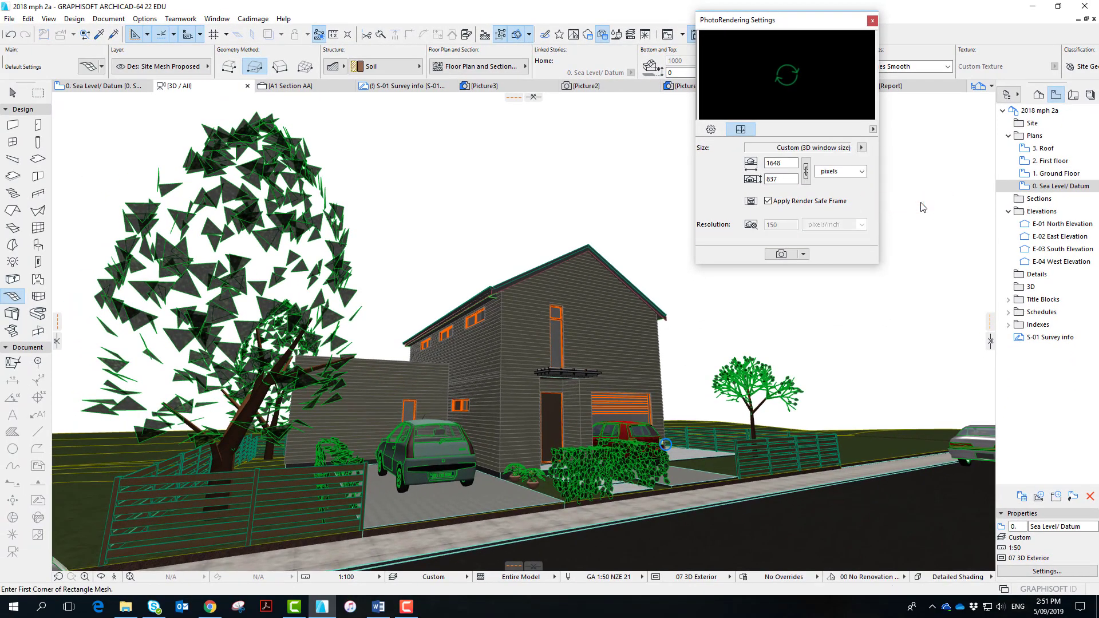
- Apply the Koh-I-Noor scene from the Fine Scenes group of the Sketch Scenes
left_click(711, 130)
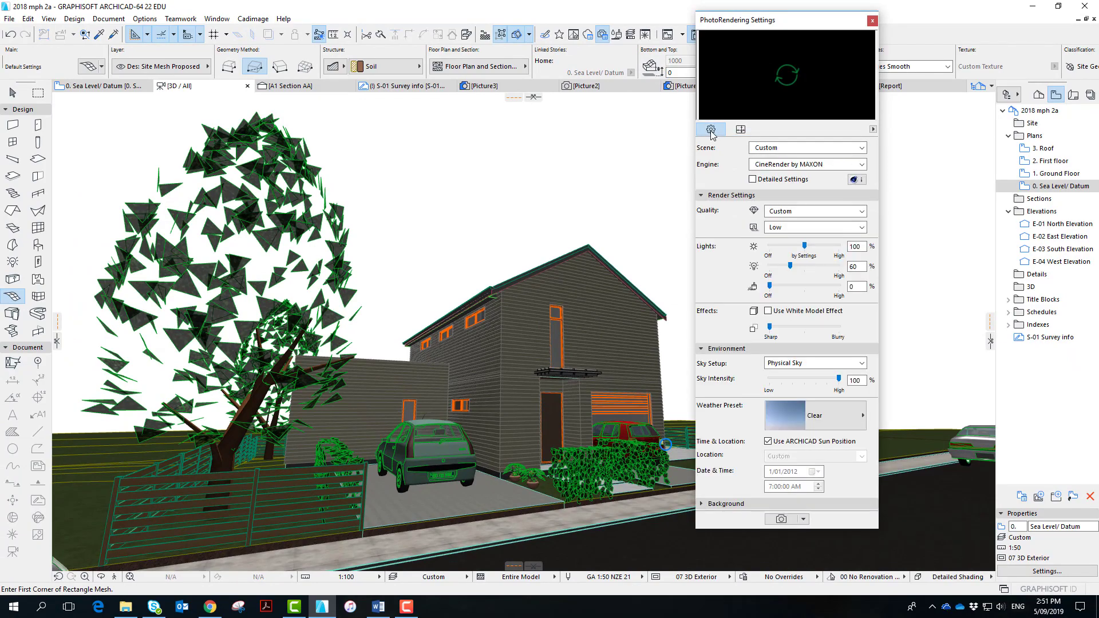
left_click(861, 147)
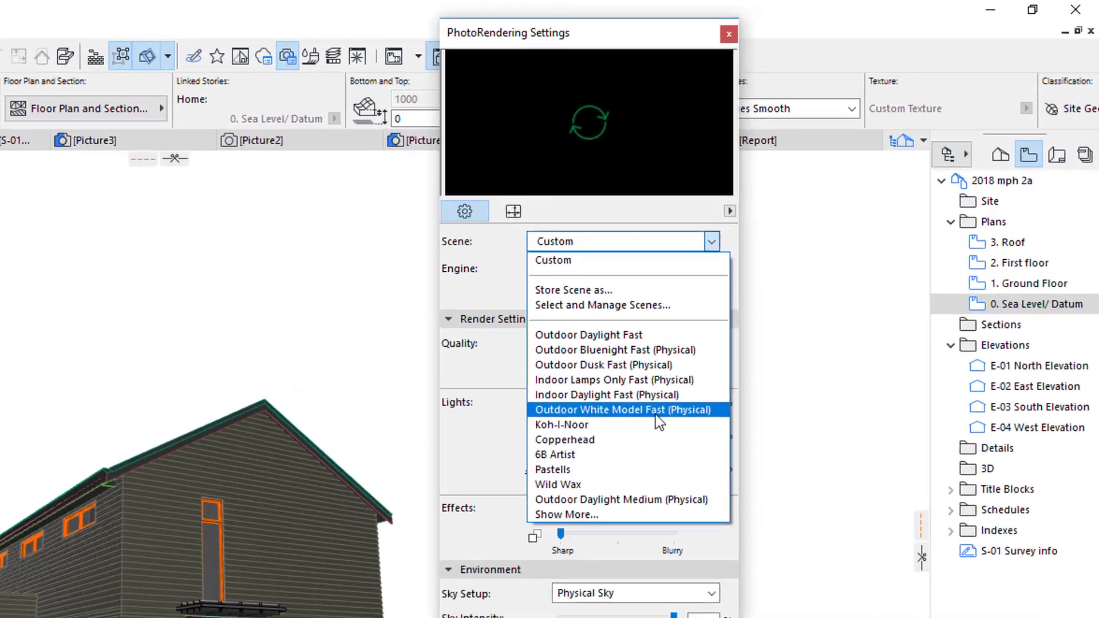
left_click(674, 316)
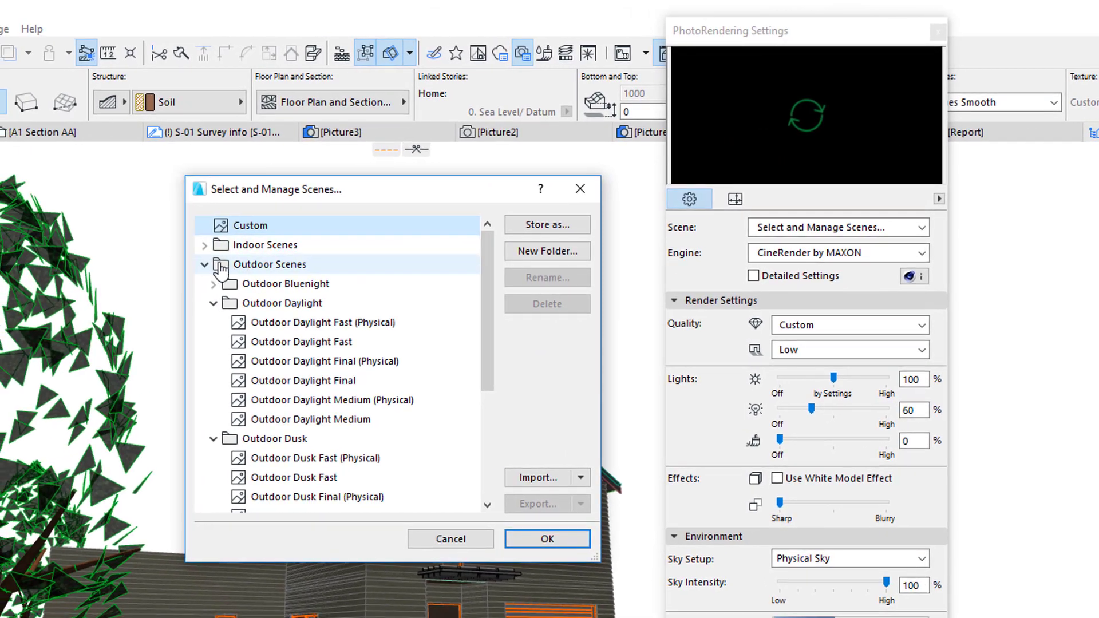
left_click(205, 265)
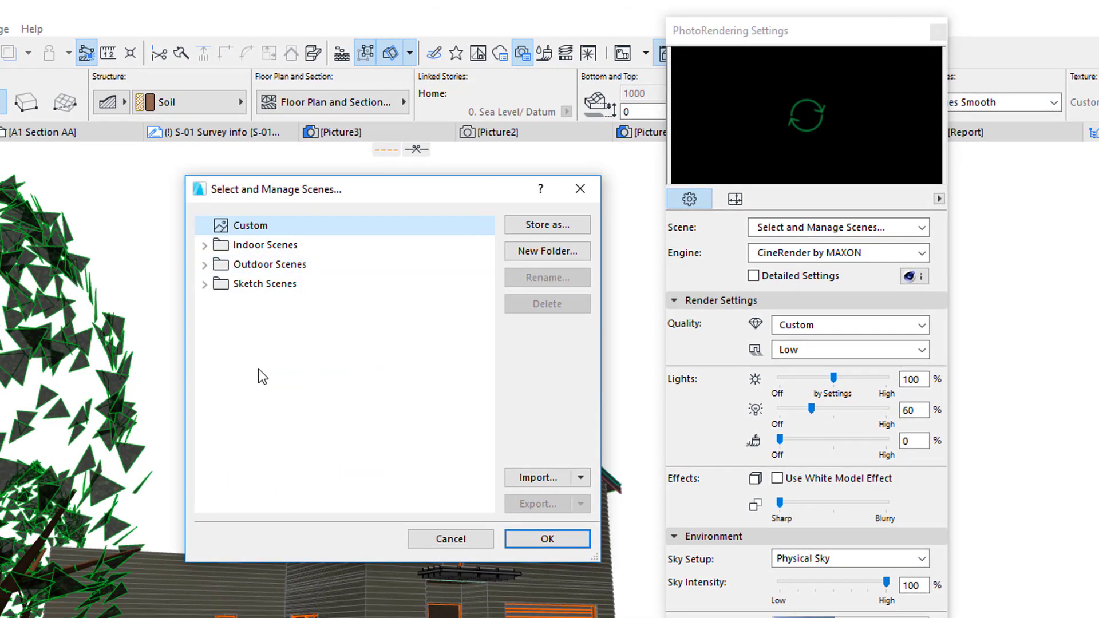
left_click(204, 284)
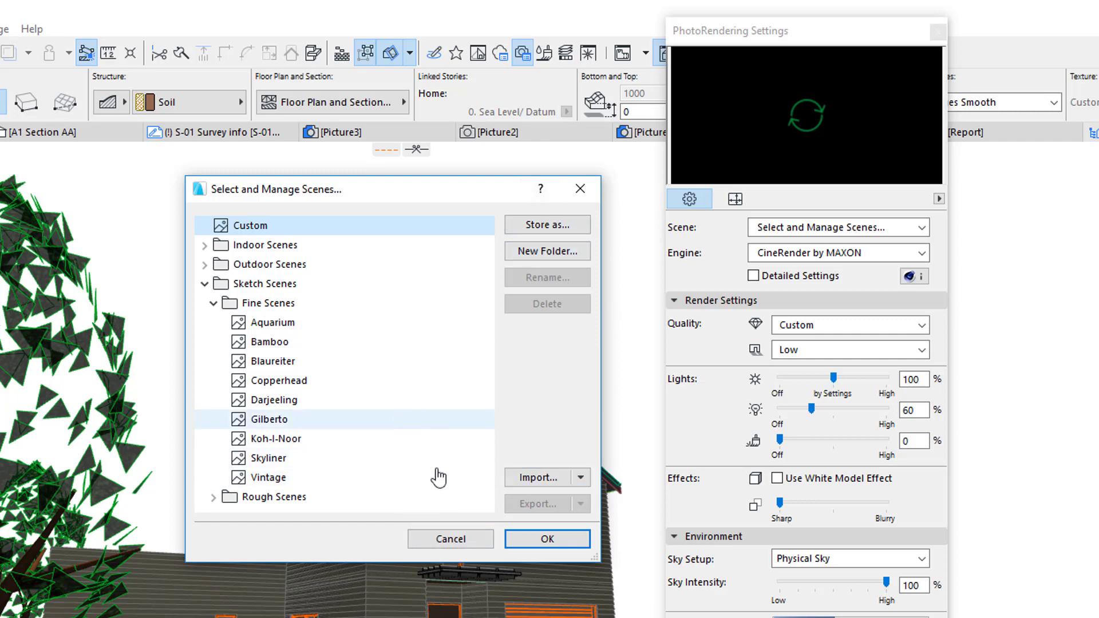
left_click(301, 442)
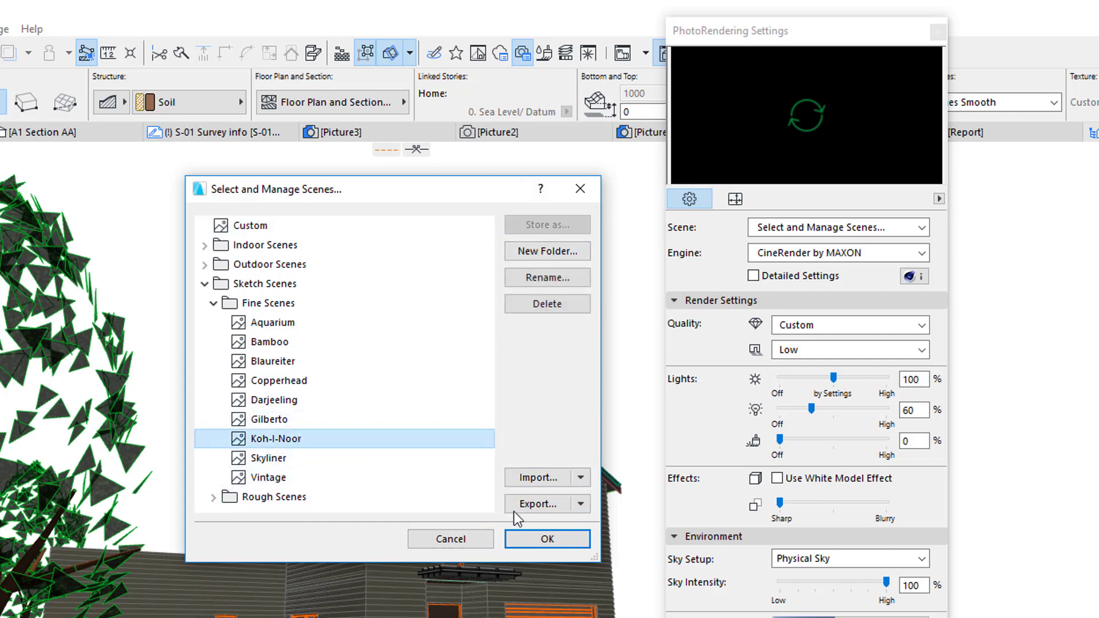
left_click(547, 539)
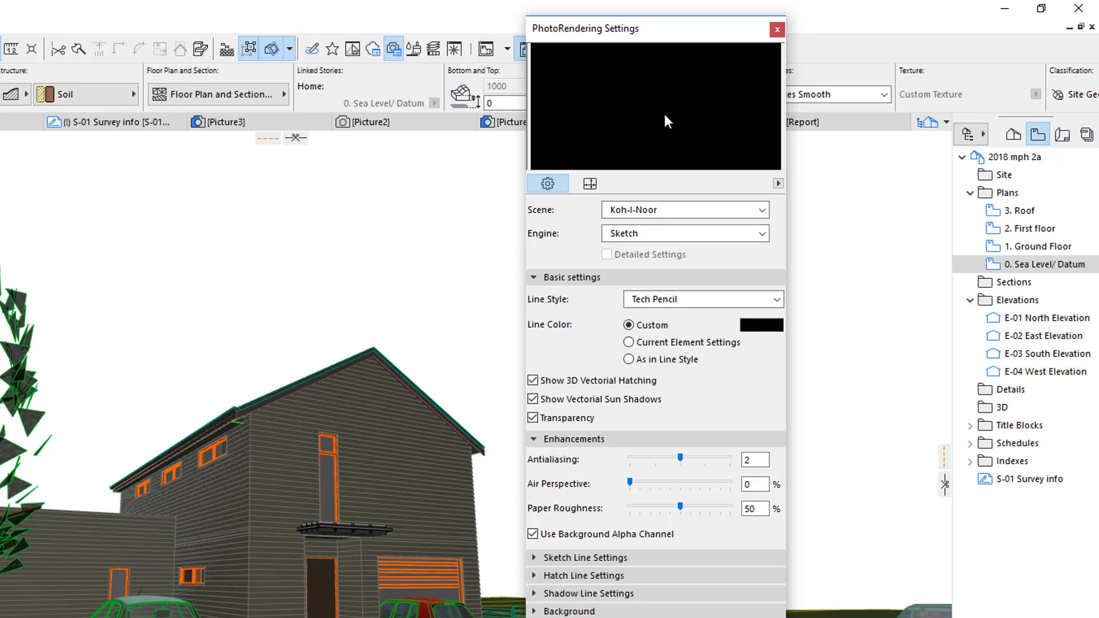
- Refresh the sketch render preview and move the PhotoRendering Settings palette clear of the house
left_click(664, 112)
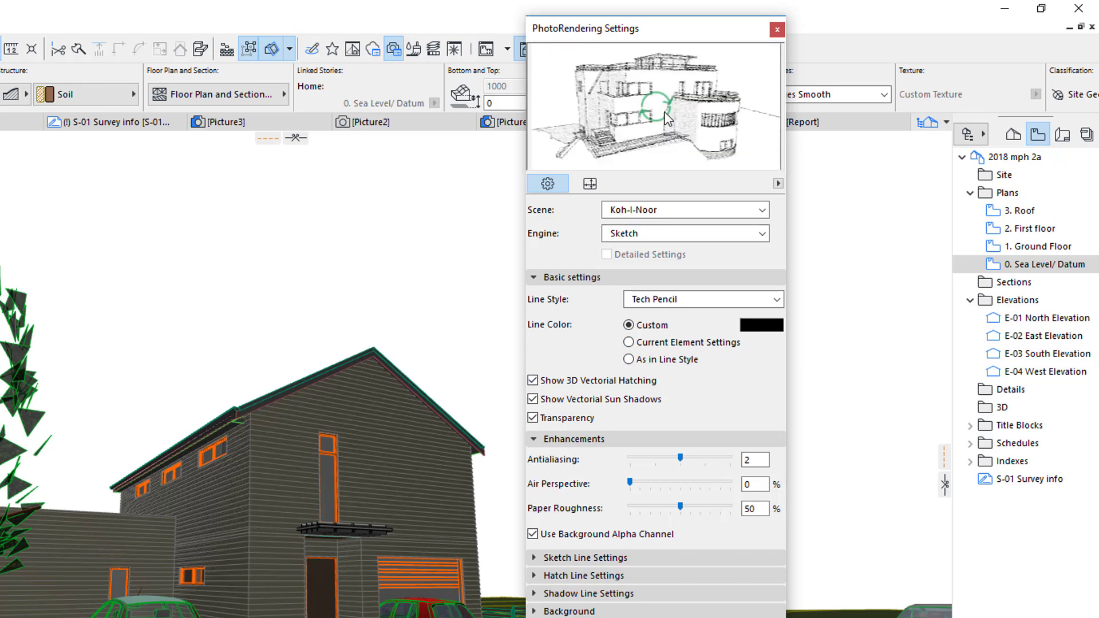
left_click_drag(702, 29, 352, 146)
mouse_move(515, 116)
left_mouse_down()
mouse_move(883, 106)
mouse_move(998, 21)
mouse_move(1037, 16)
left_mouse_up()
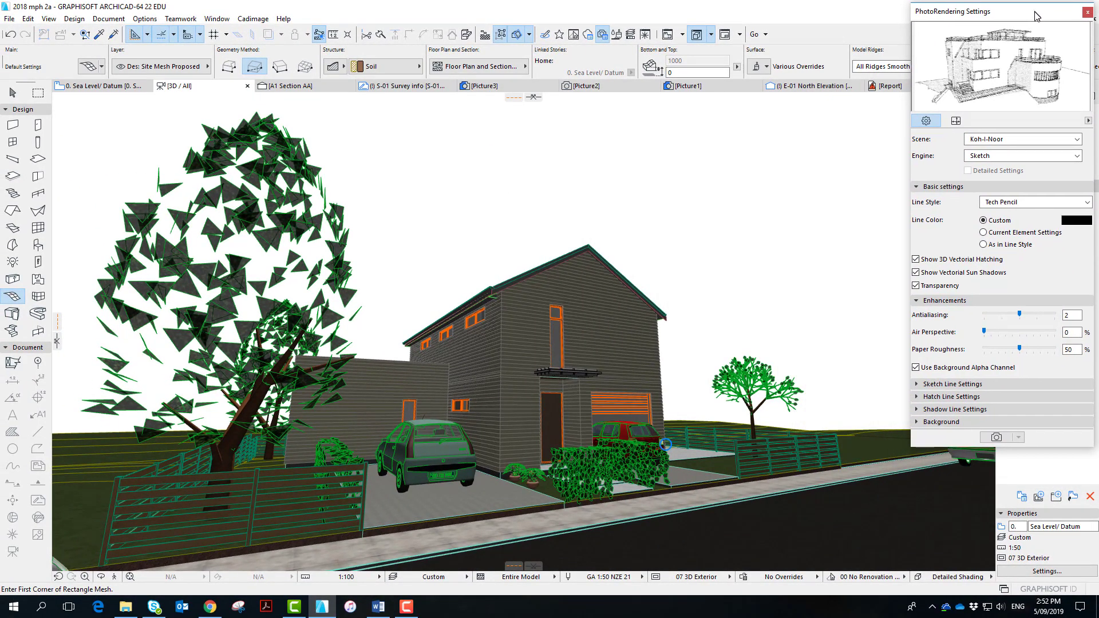
- Examine the sketch line, hatch line and background settings of the Koh-I-Noor scene, collapsing each again
left_click(917, 386)
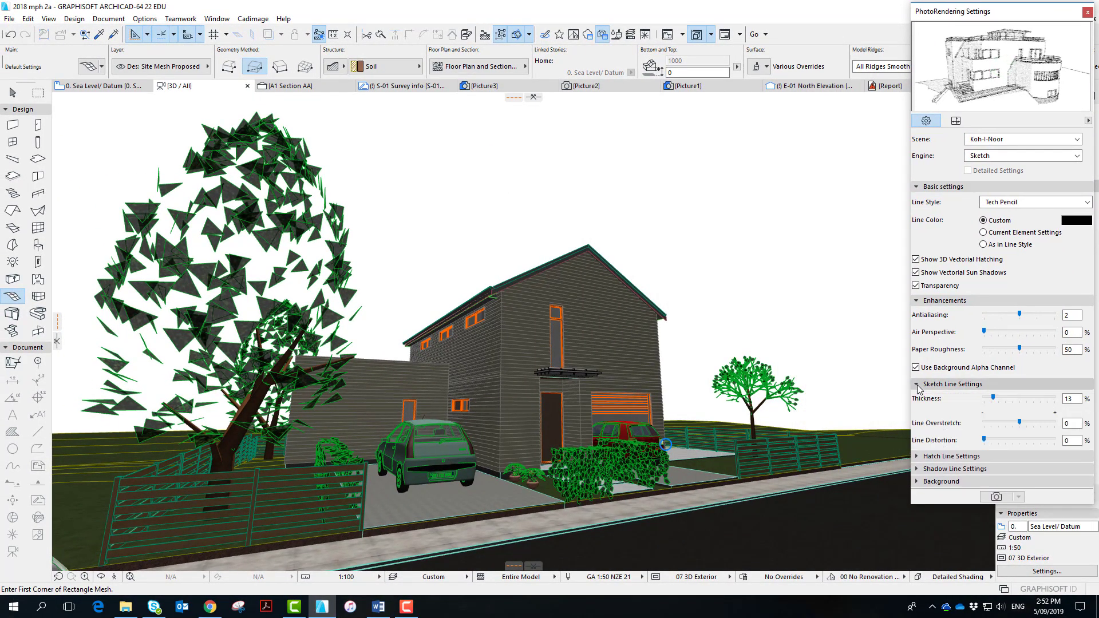
left_click(918, 387)
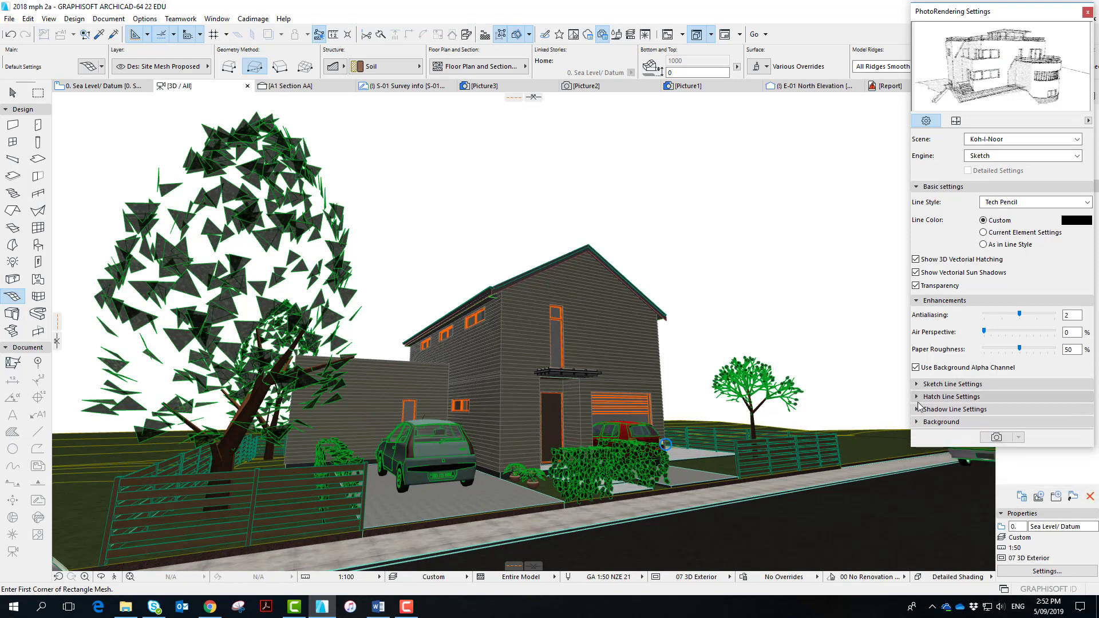
left_click(918, 398)
left_click(916, 397)
left_click(915, 423)
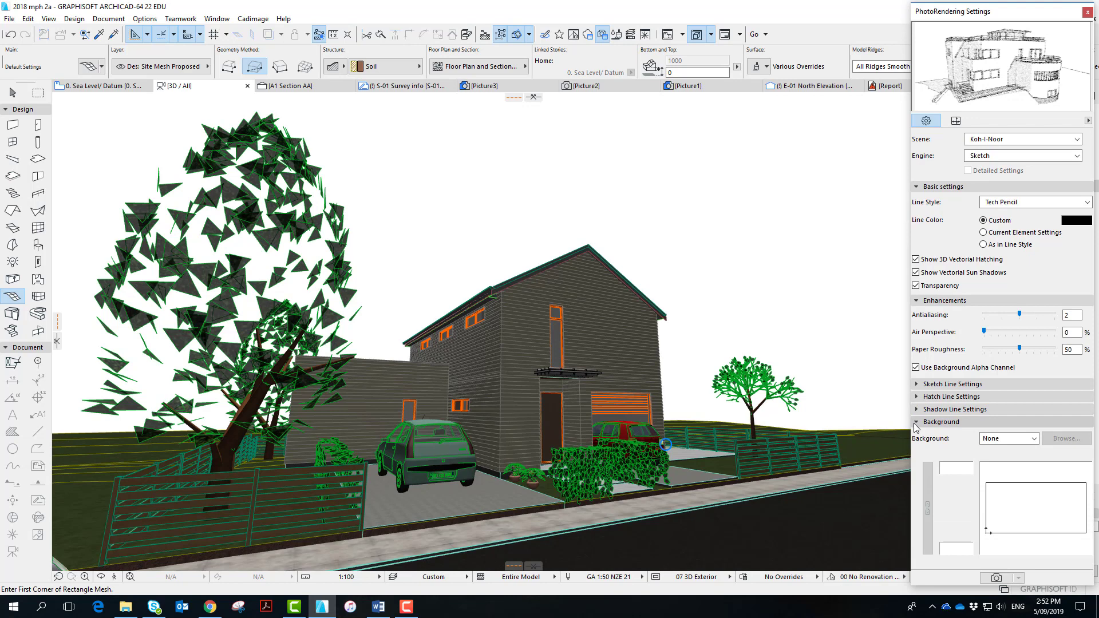
left_click(916, 422)
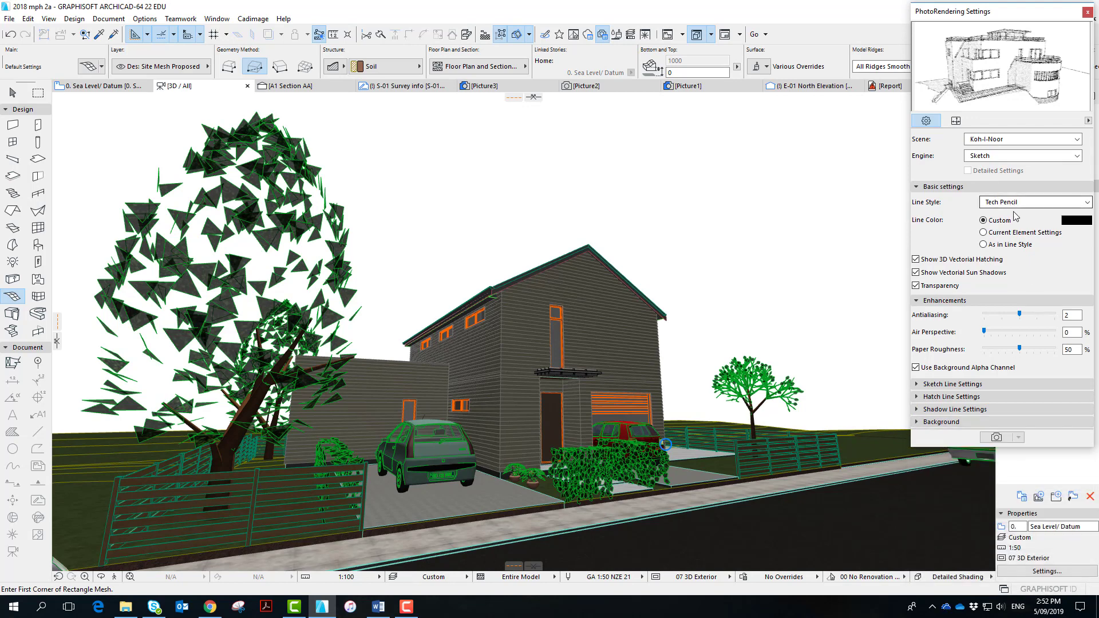
- Check the available line styles, keep Tech Pencil, and render the street-side perspective as a sketch
left_click(1086, 203)
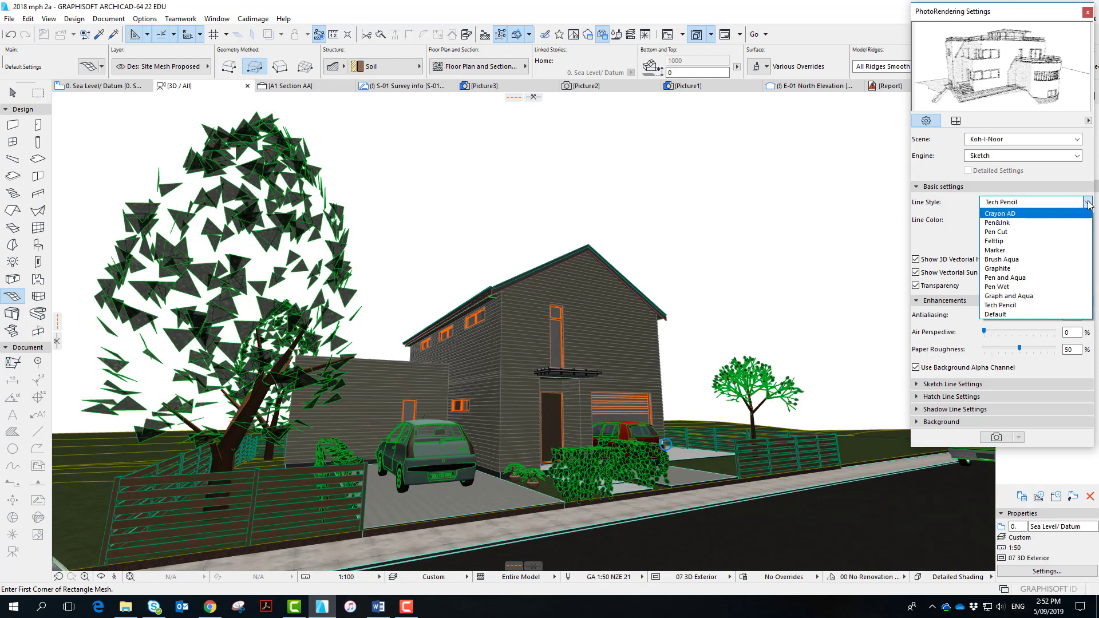
left_click(1088, 204)
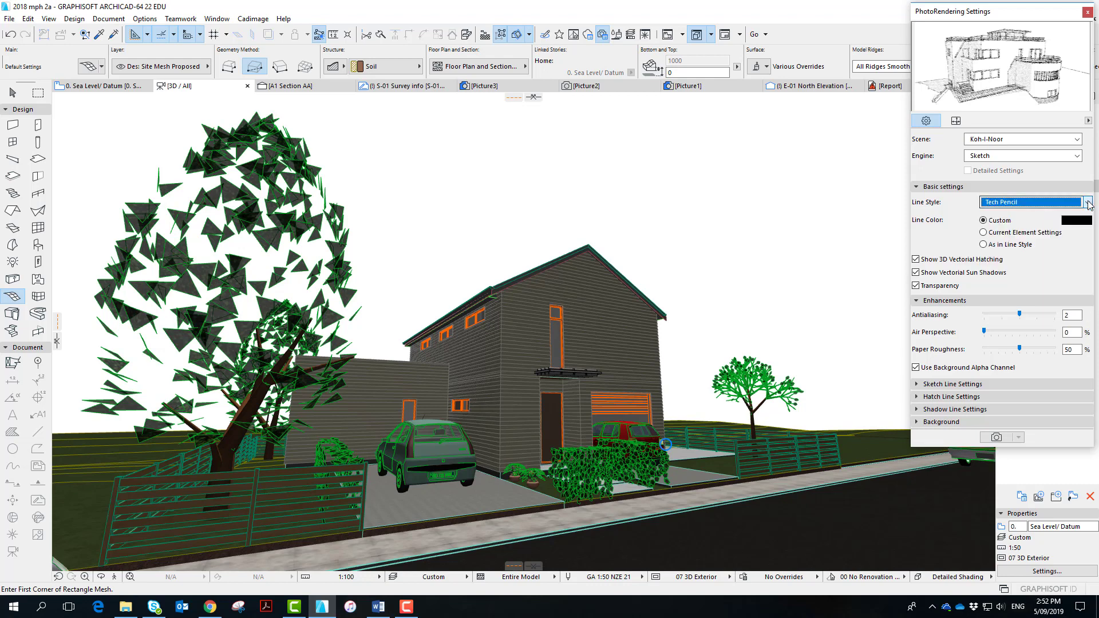
left_click(997, 438)
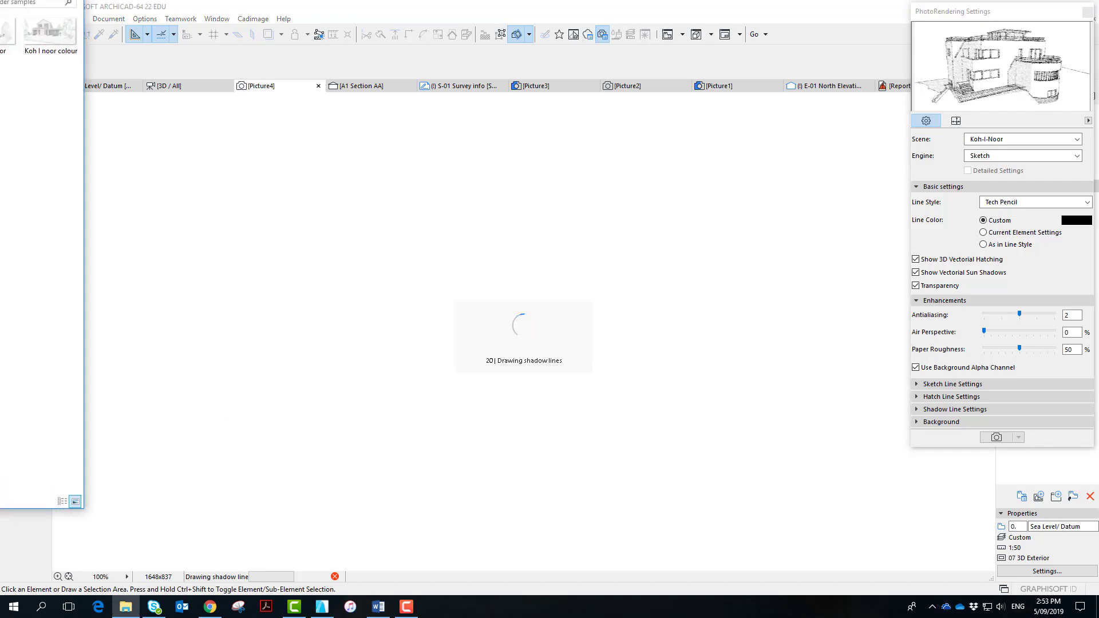
- View the Koh I Noor sample image in the Render samples folder, then close it and minimize the folder
left_click_drag(131, 91, 544, 41)
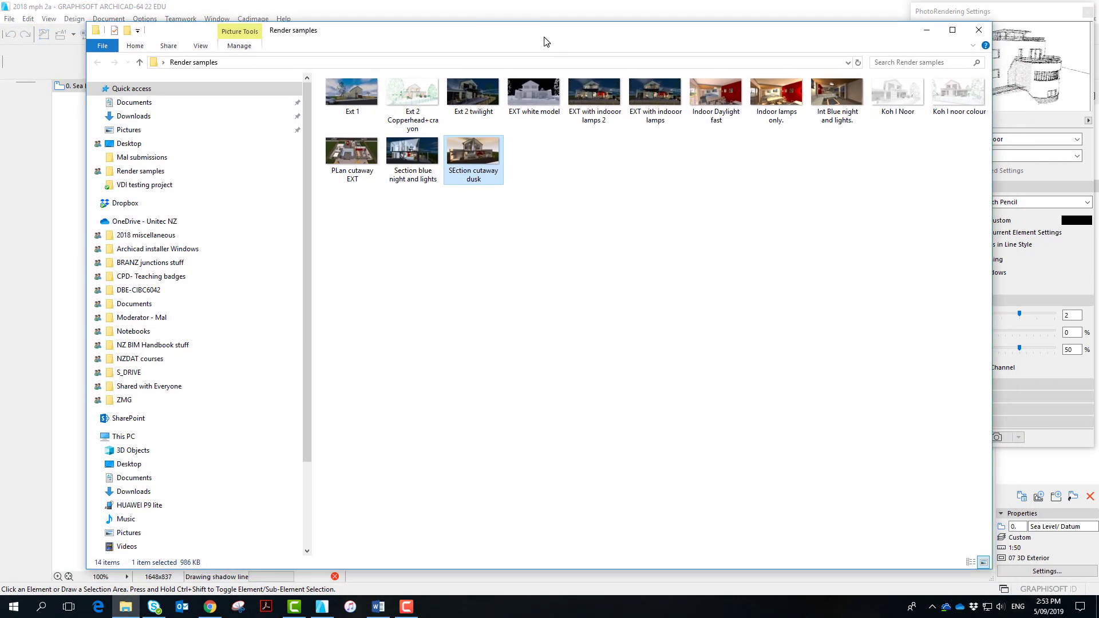
double_click(899, 96)
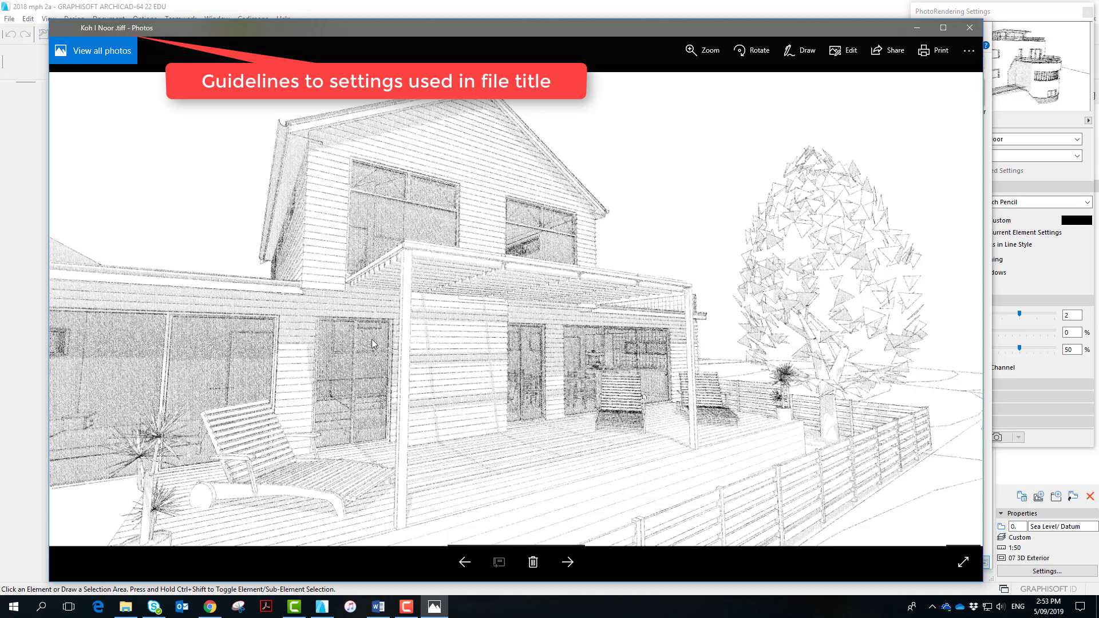
left_click(972, 30)
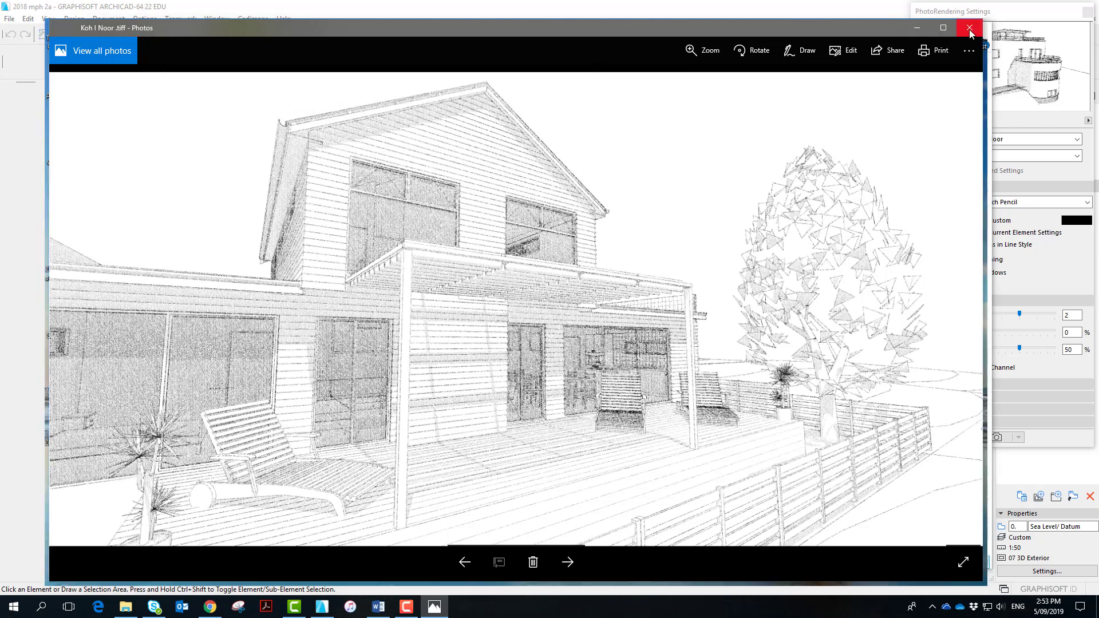
left_click(927, 29)
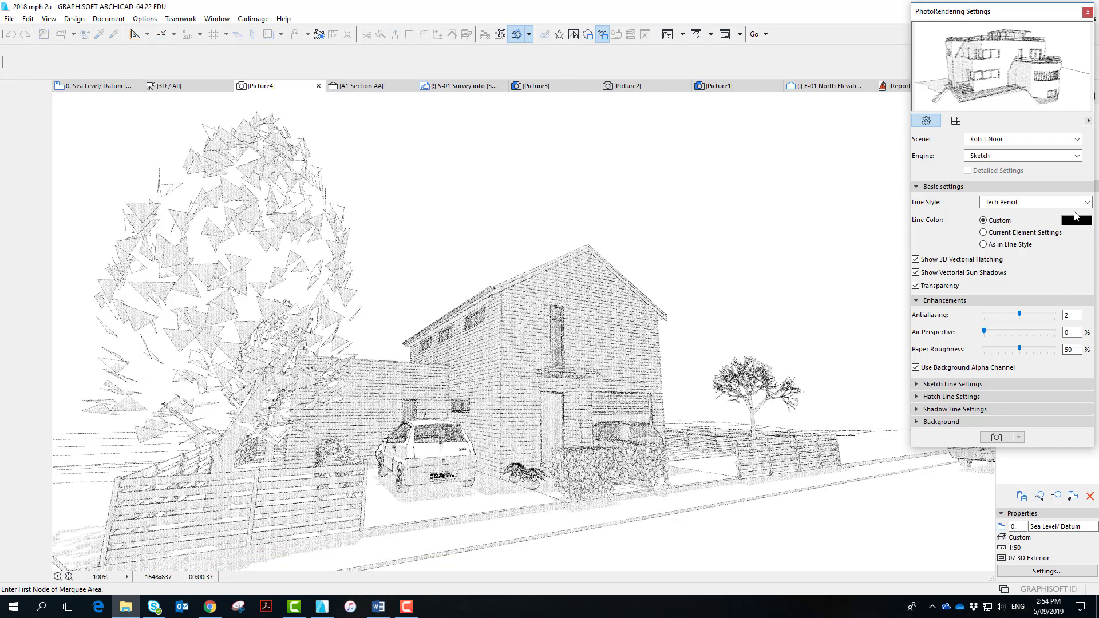
- Set the sketch line color to Current Element Settings and view the Copperhead+crayon and Koh I noor colour sample images
left_click(984, 233)
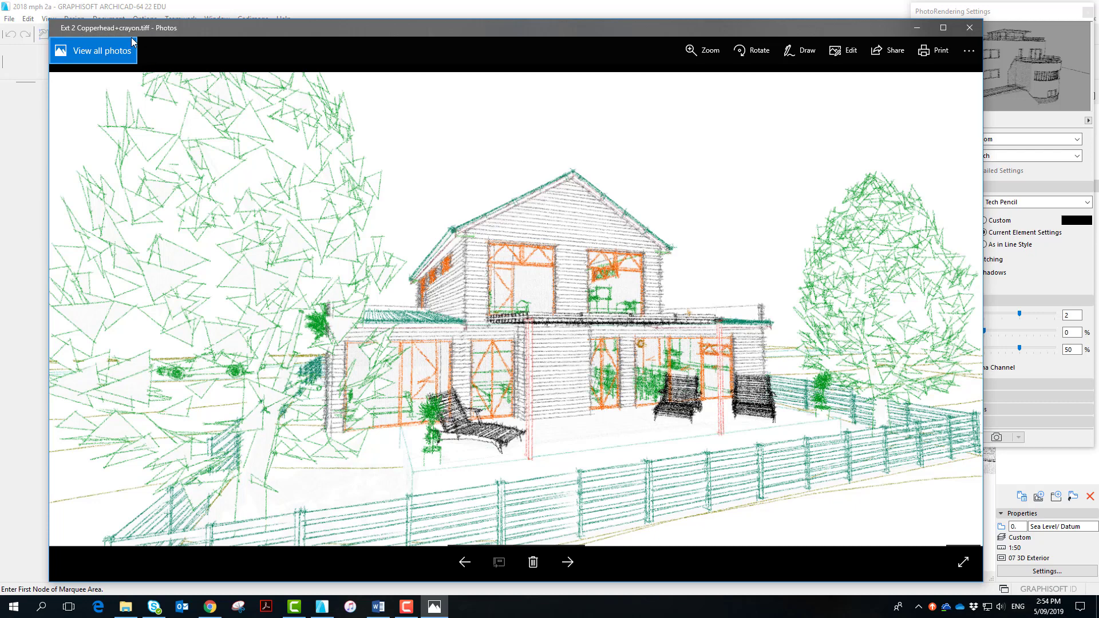
left_click(972, 32)
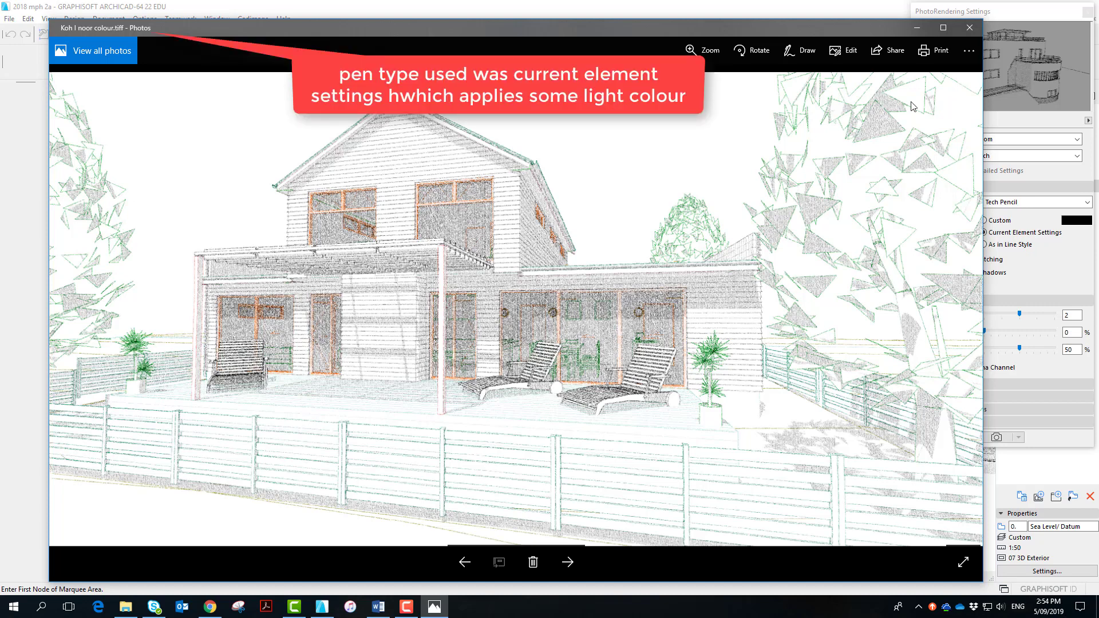
left_click(969, 28)
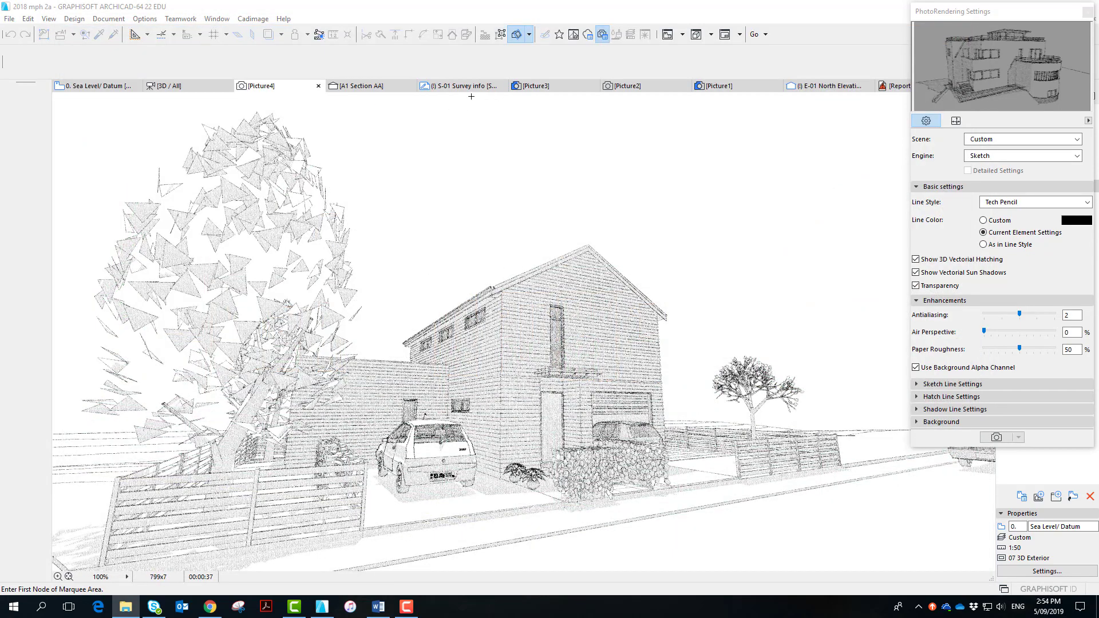
- Return to the 3D view of the house and set its layer combination to ALL
left_click(205, 91)
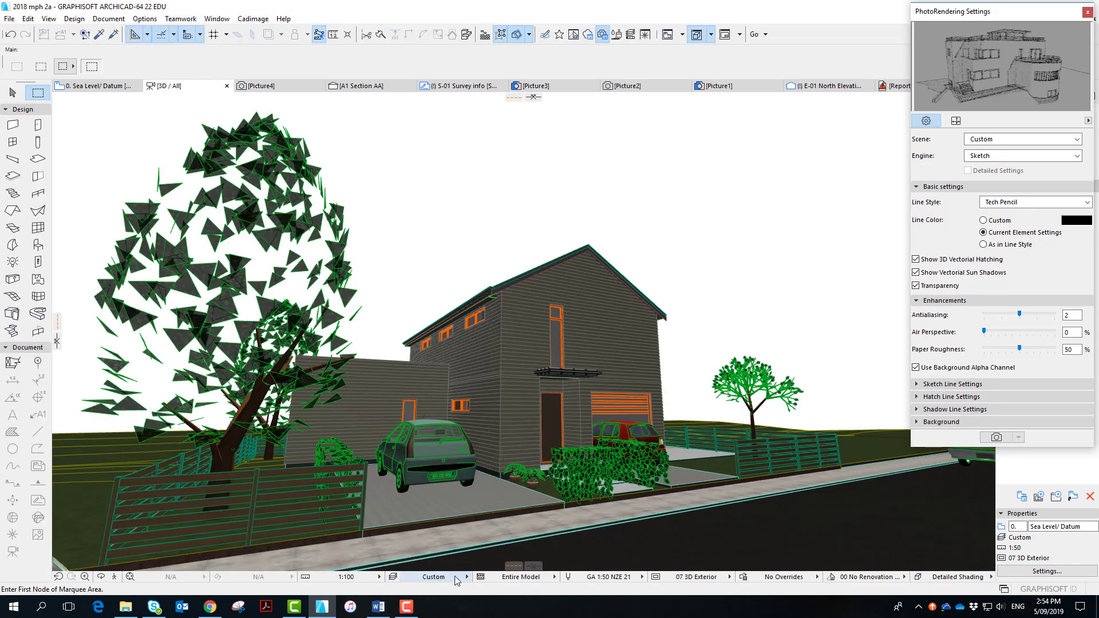
left_click(457, 578)
left_click(529, 258)
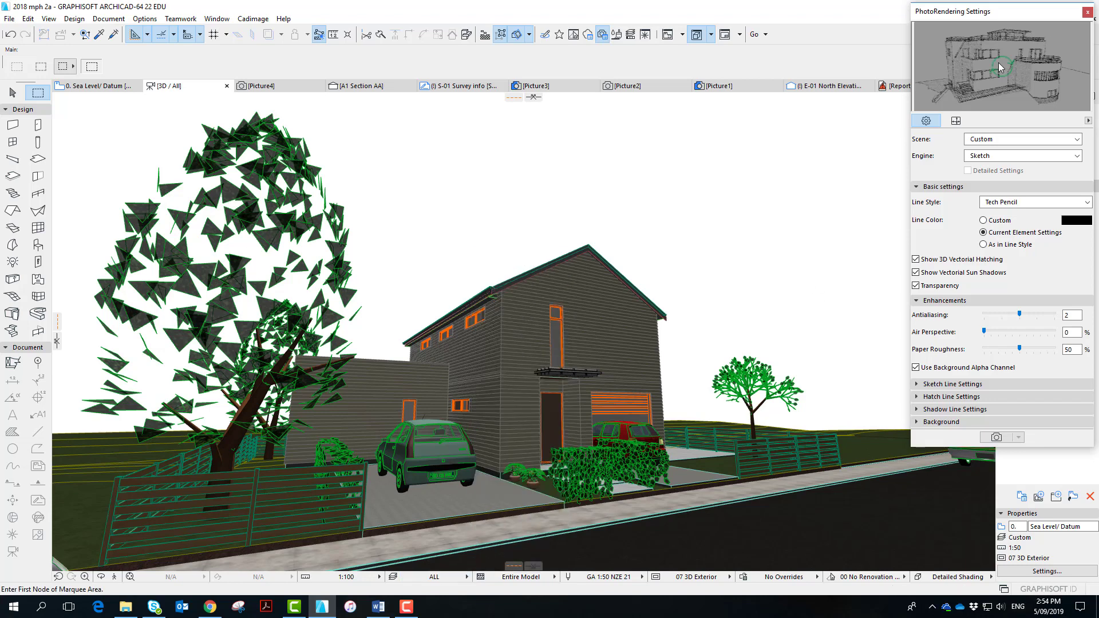
- Apply the Outdoor White Model Fast scene, collapse its environment settings and refresh the render preview
left_click(1075, 141)
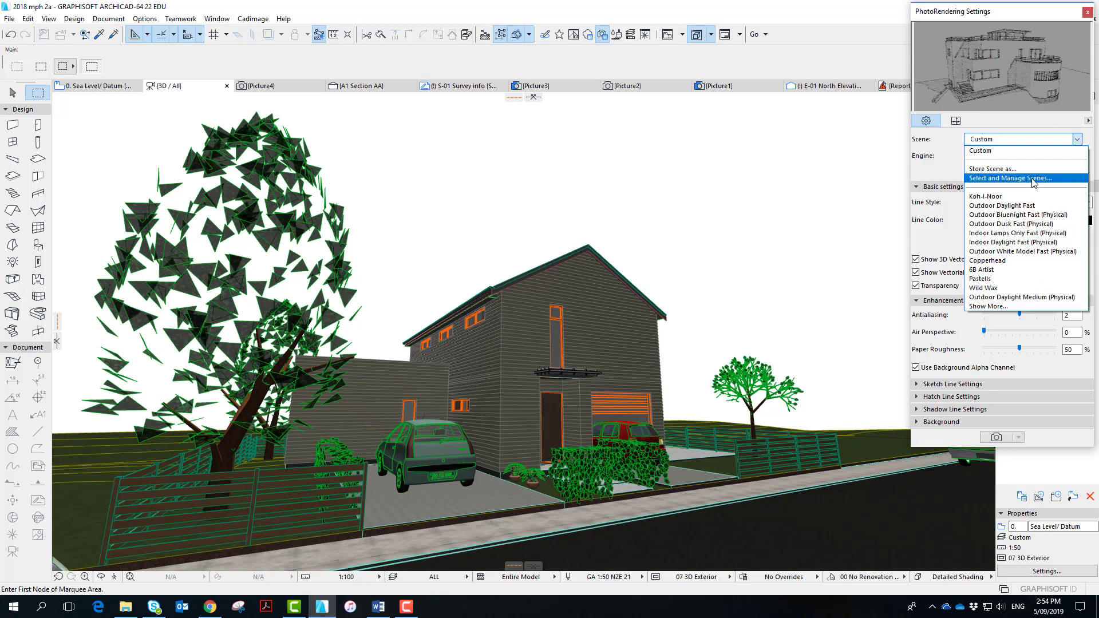
left_click(1010, 178)
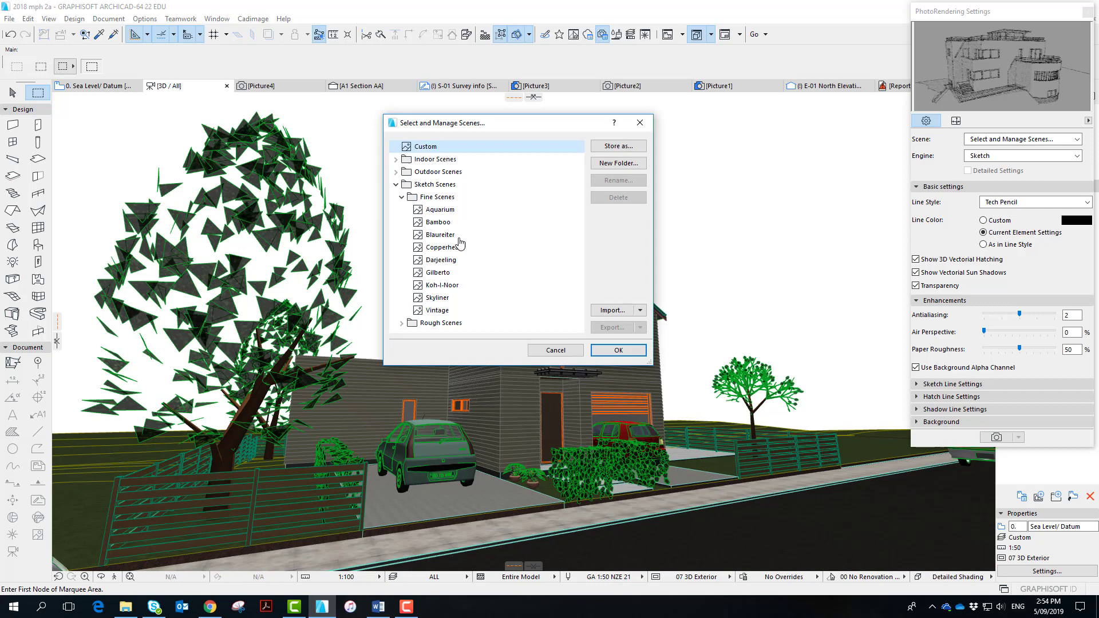
left_click(395, 185)
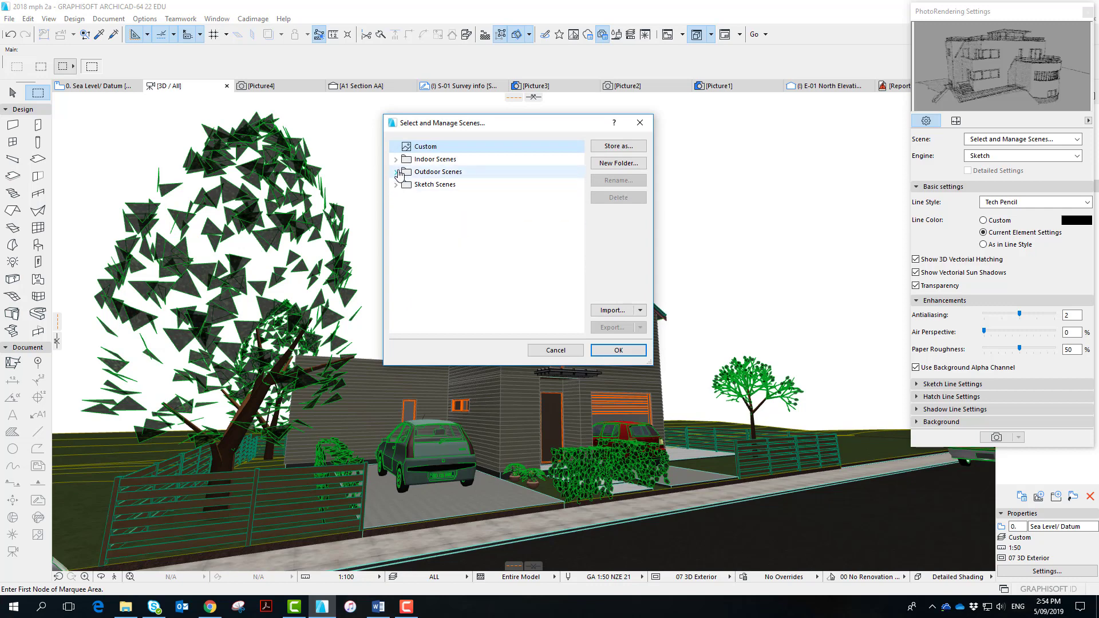
left_click(397, 173)
left_click_drag(580, 236, 579, 292)
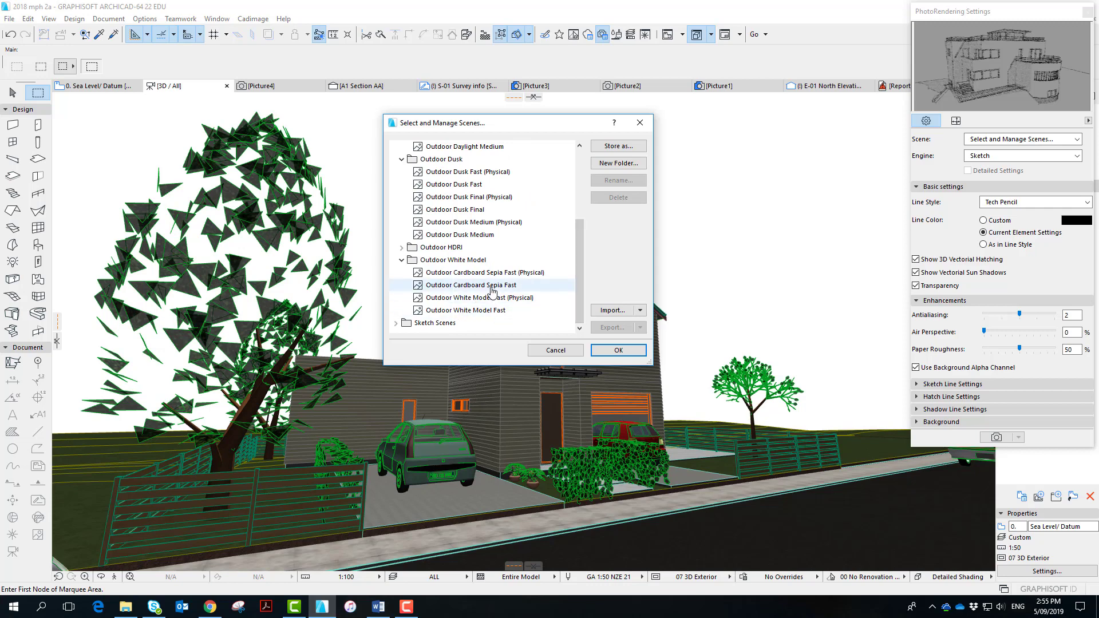
left_click(509, 312)
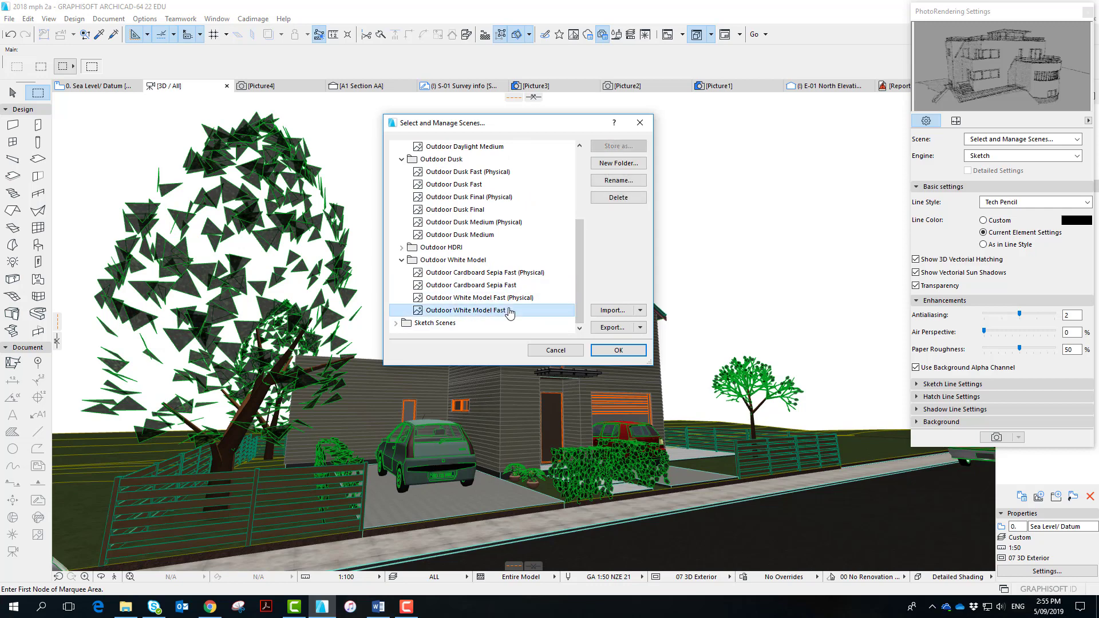
left_click(608, 351)
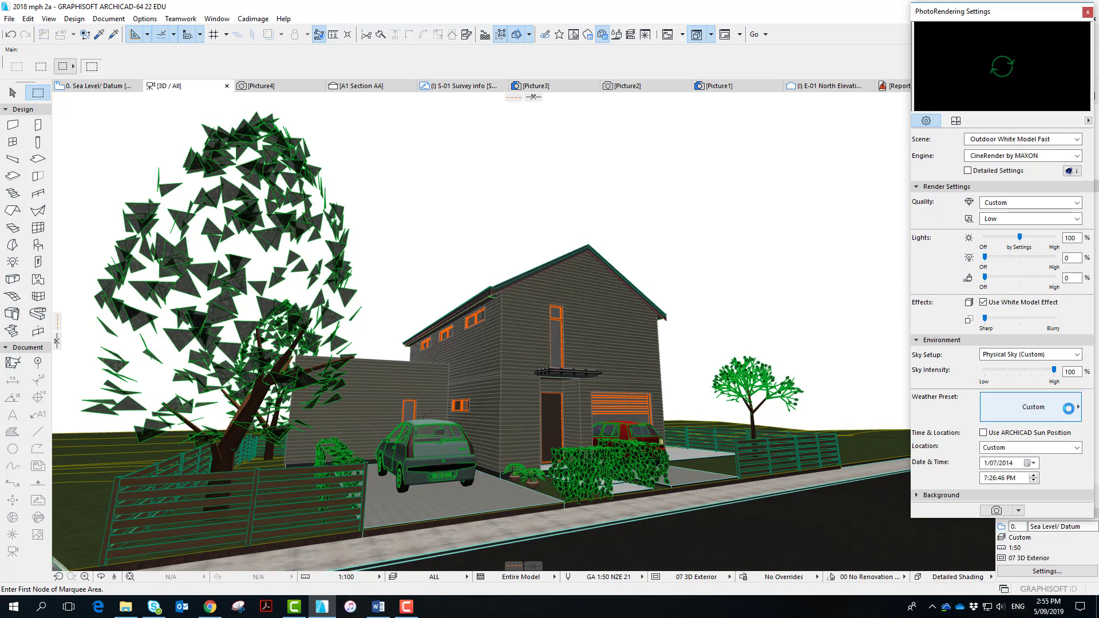
left_click(917, 340)
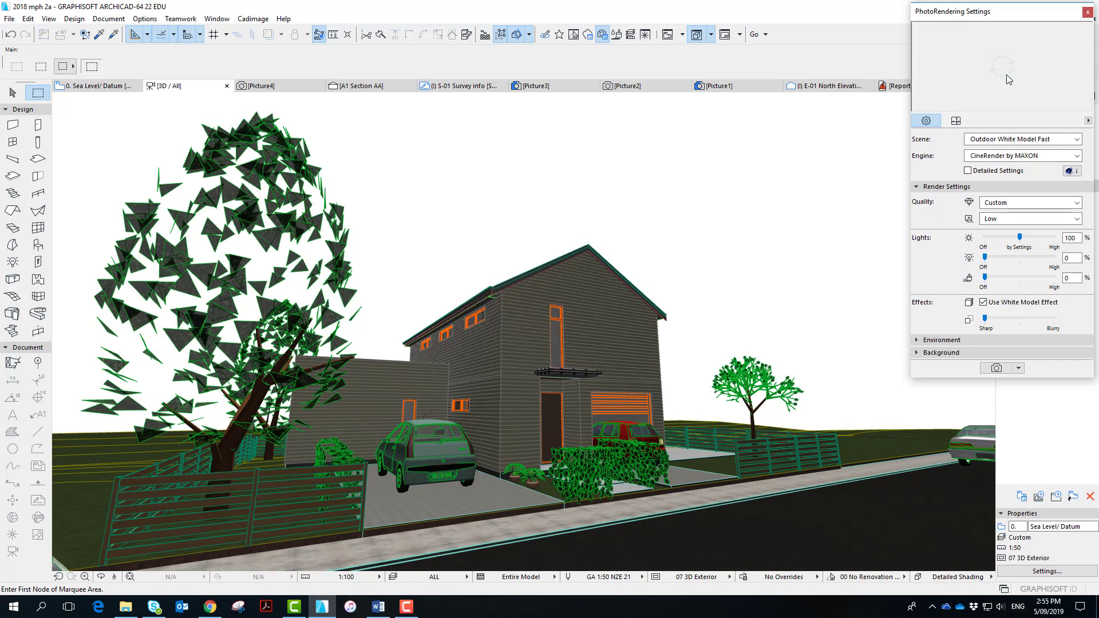
left_click(1006, 74)
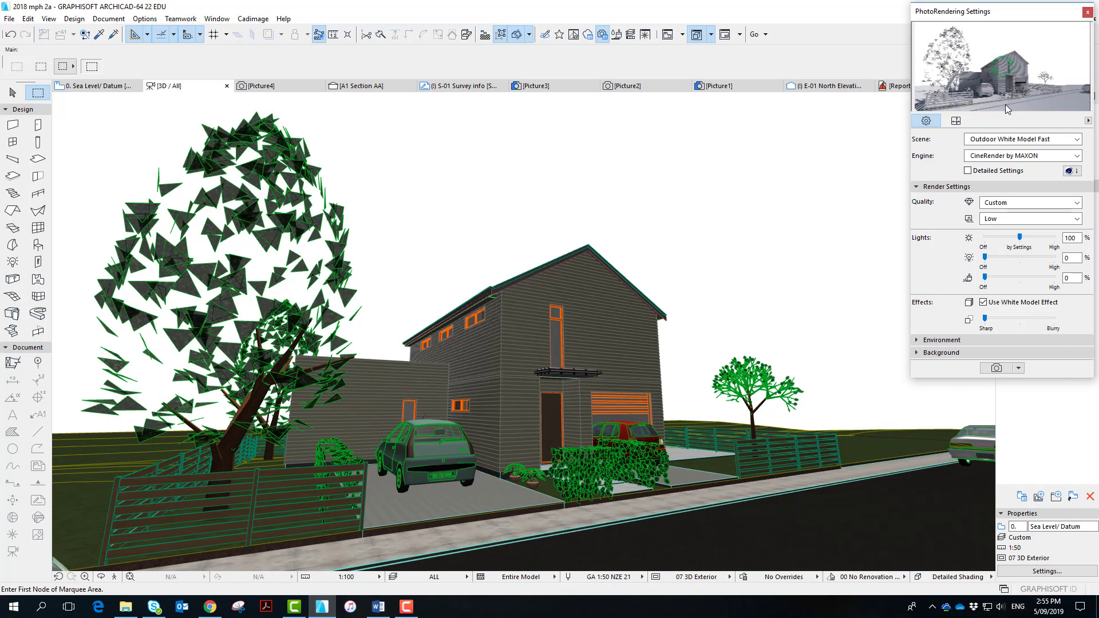
- Set the white model scene's background to Colors with a black sky and compare it with the EXT white model sample image
left_click(917, 353)
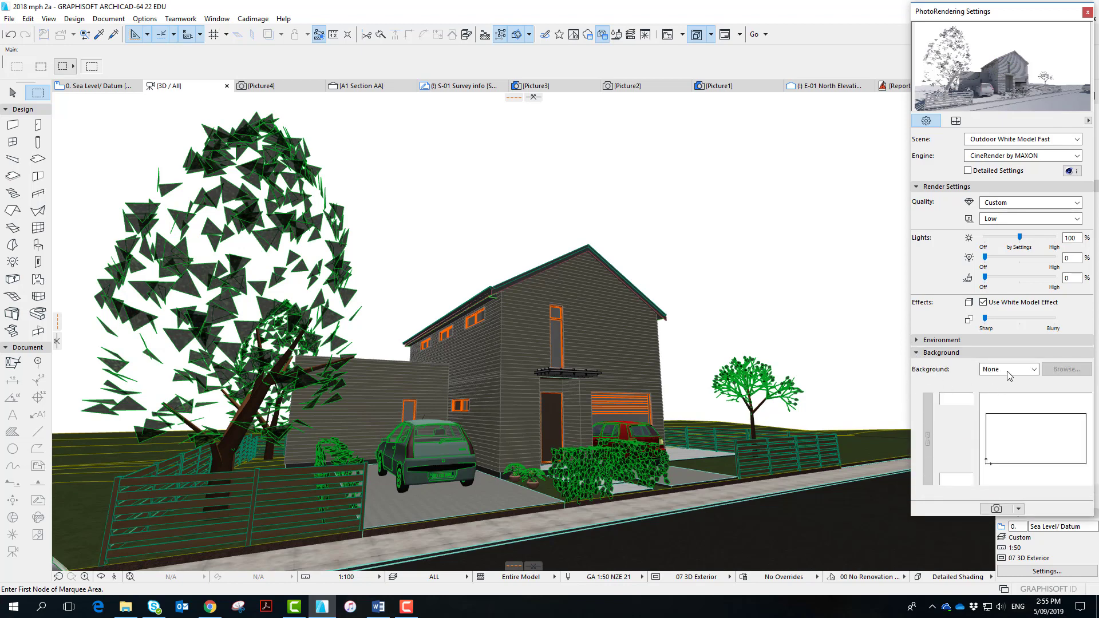
left_click(1034, 369)
left_click(1021, 387)
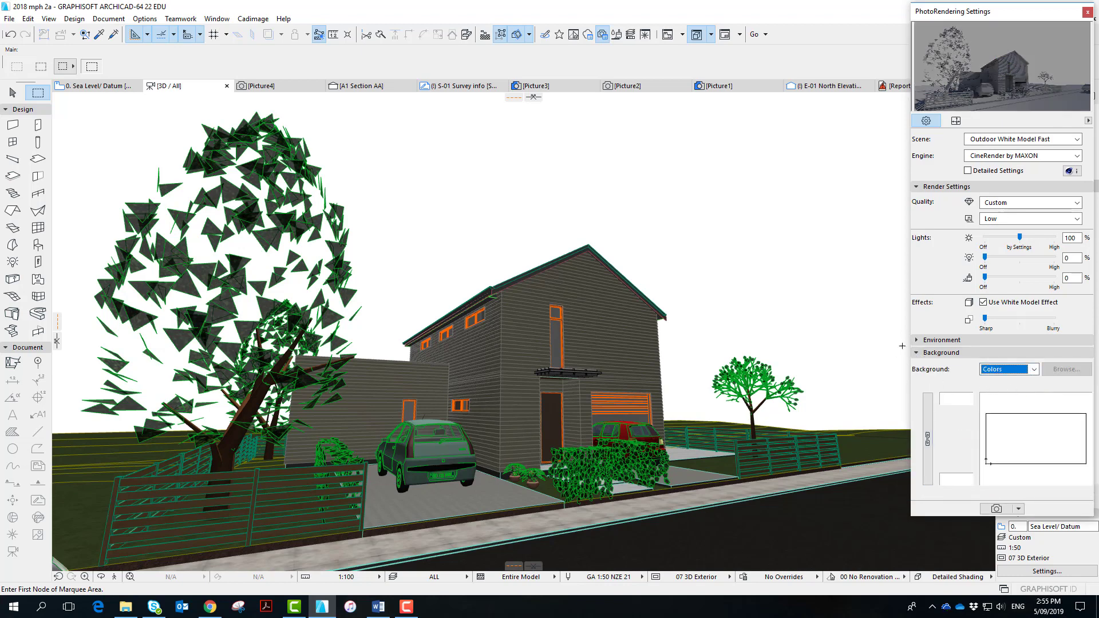
left_click(968, 399)
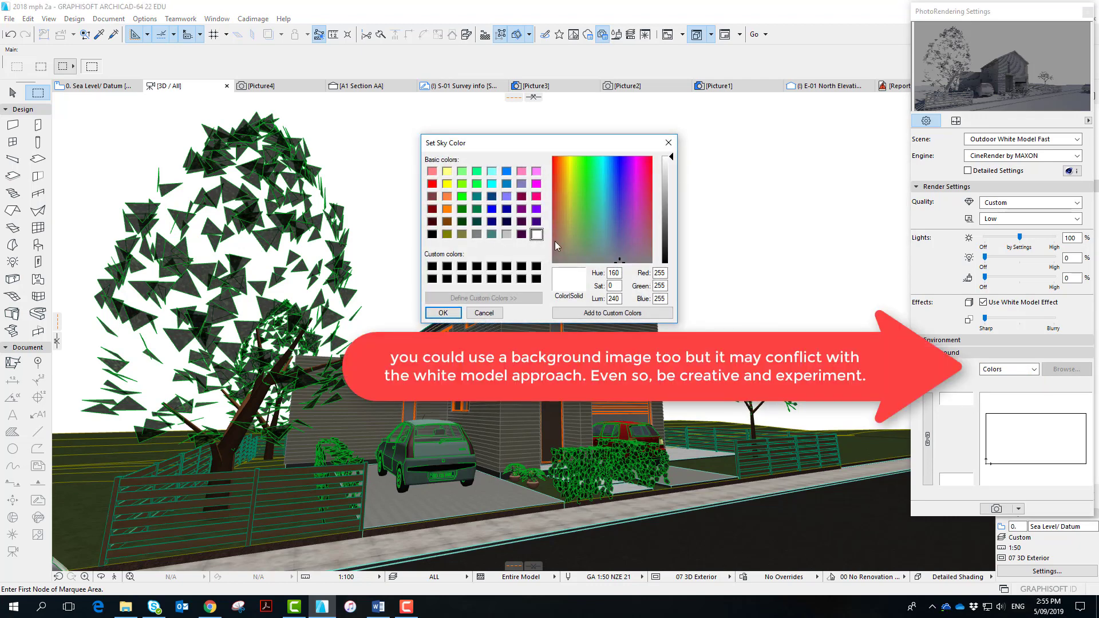
left_click(536, 267)
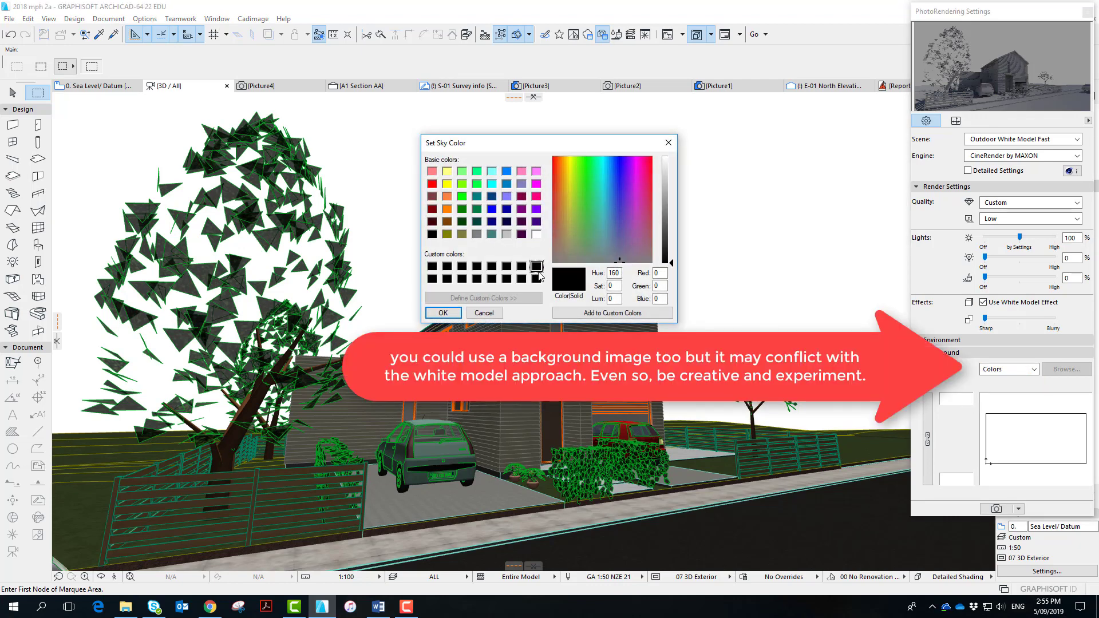
left_click(453, 314)
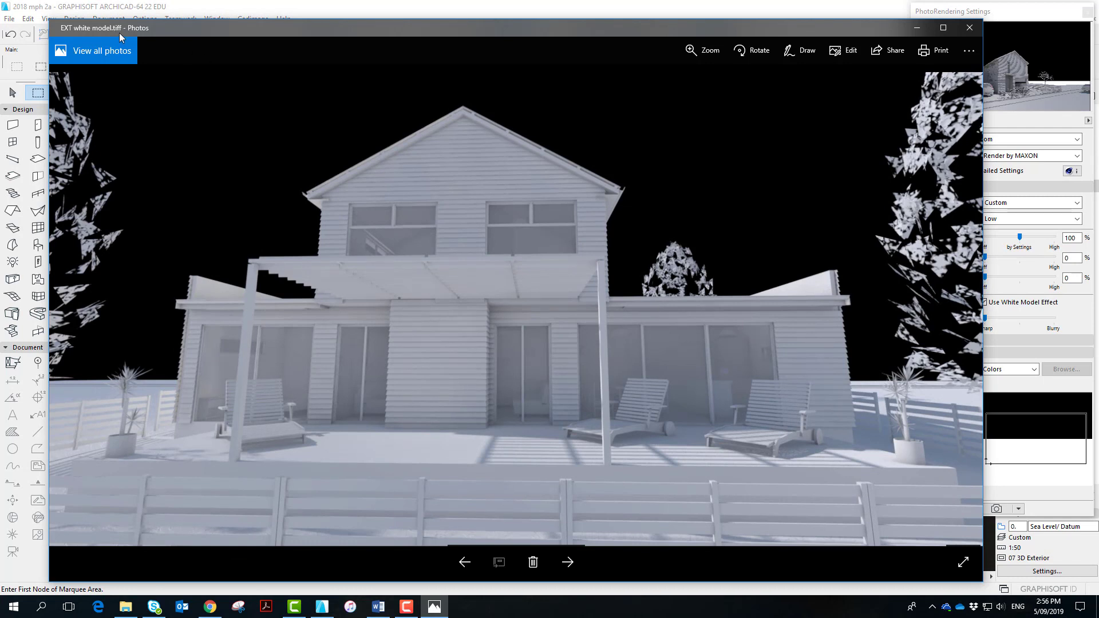
left_click(970, 29)
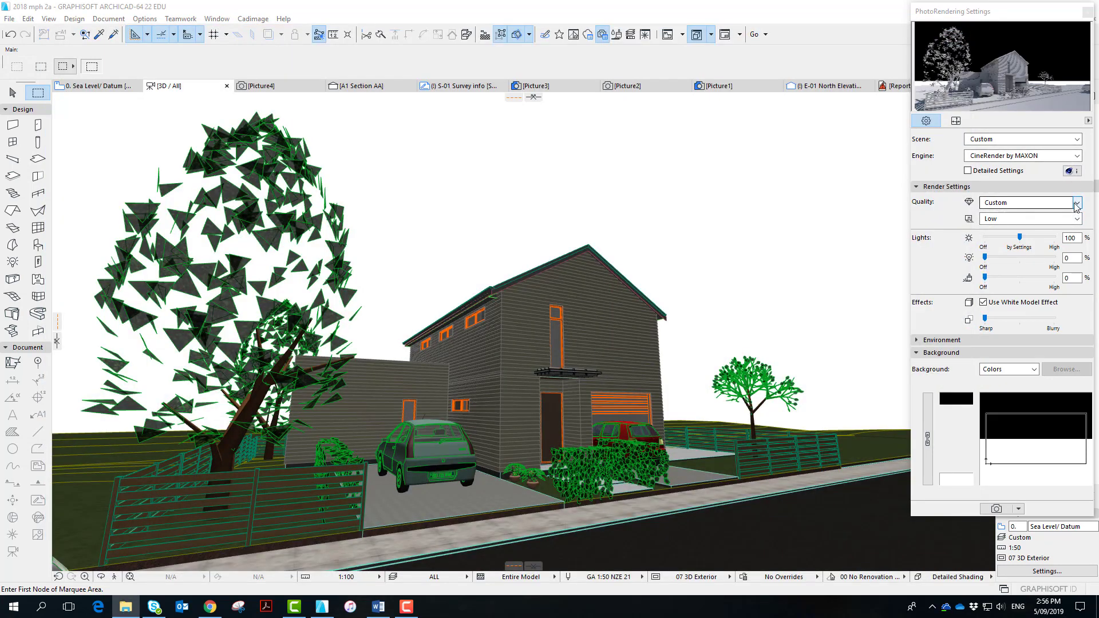
- Apply the Koh-I-Noor scene and render the street perspective, viewing and closing the Ext 1 sample image meanwhile
left_click(1078, 139)
left_click(1077, 139)
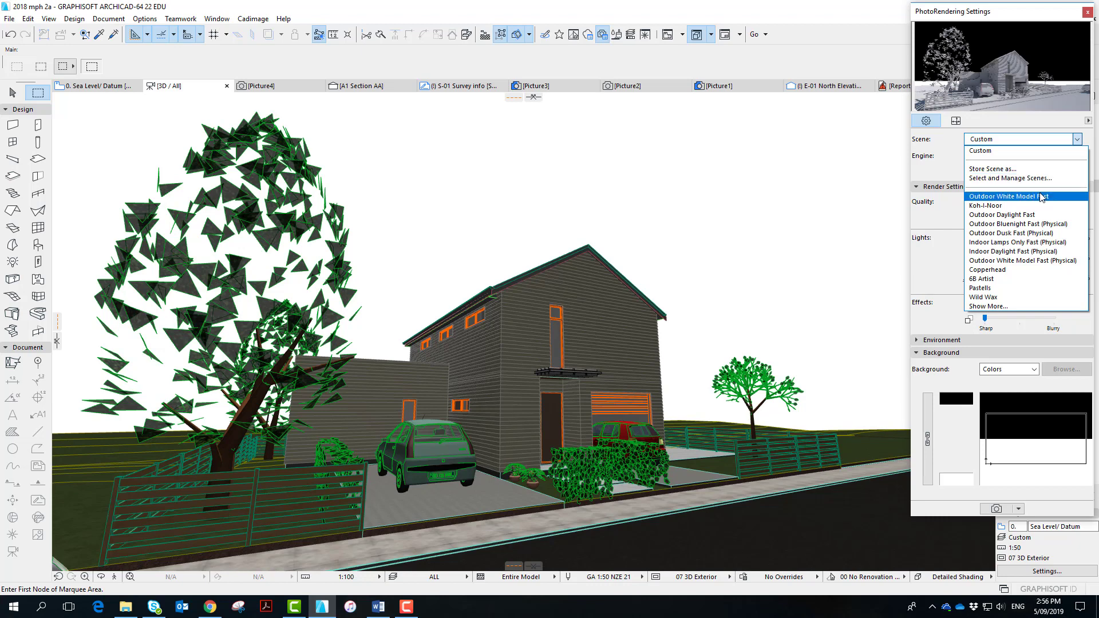
left_click(1029, 206)
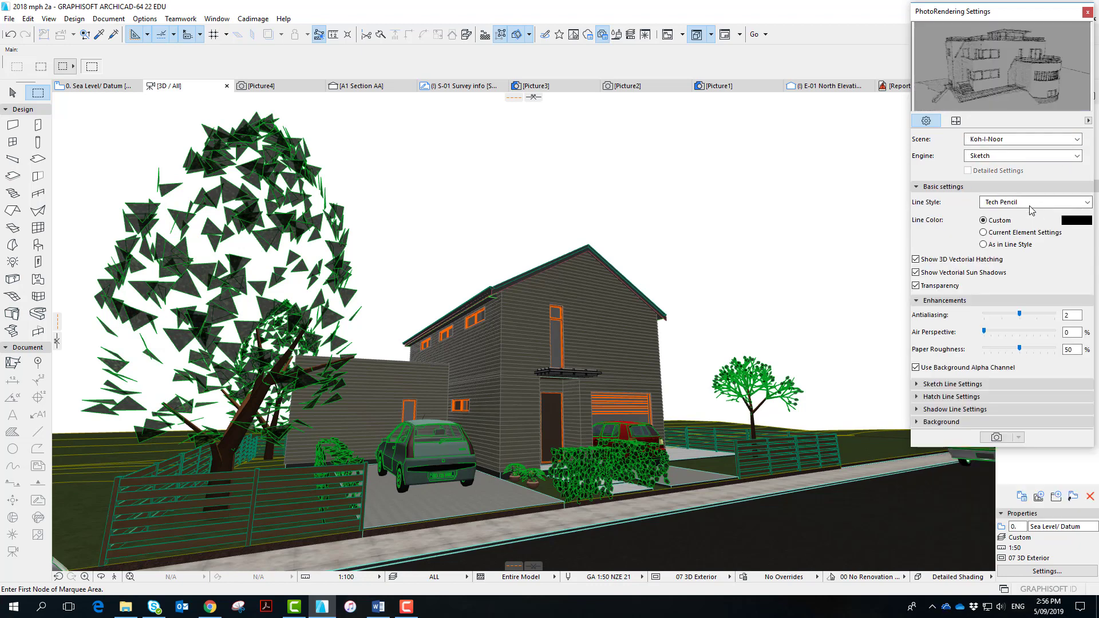
left_click(996, 438)
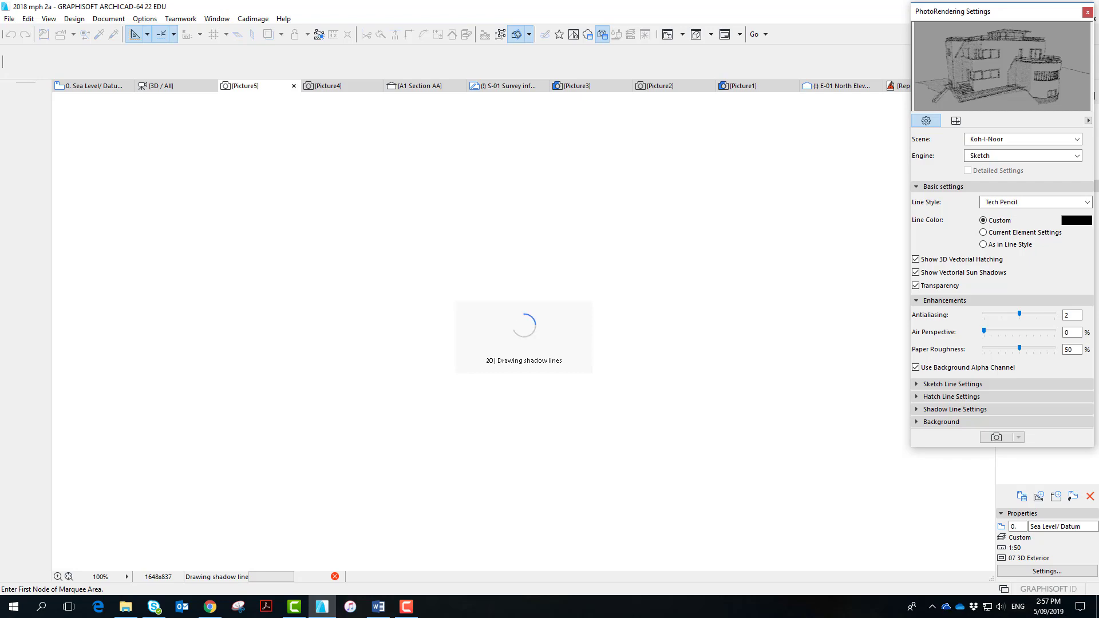
key("Return")
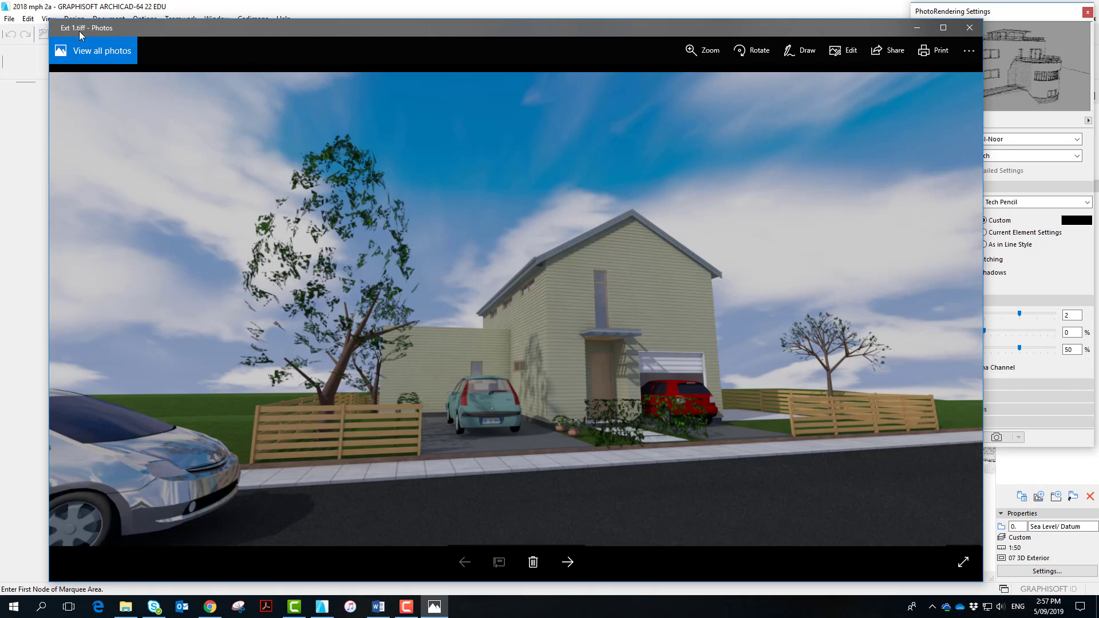
left_click(969, 28)
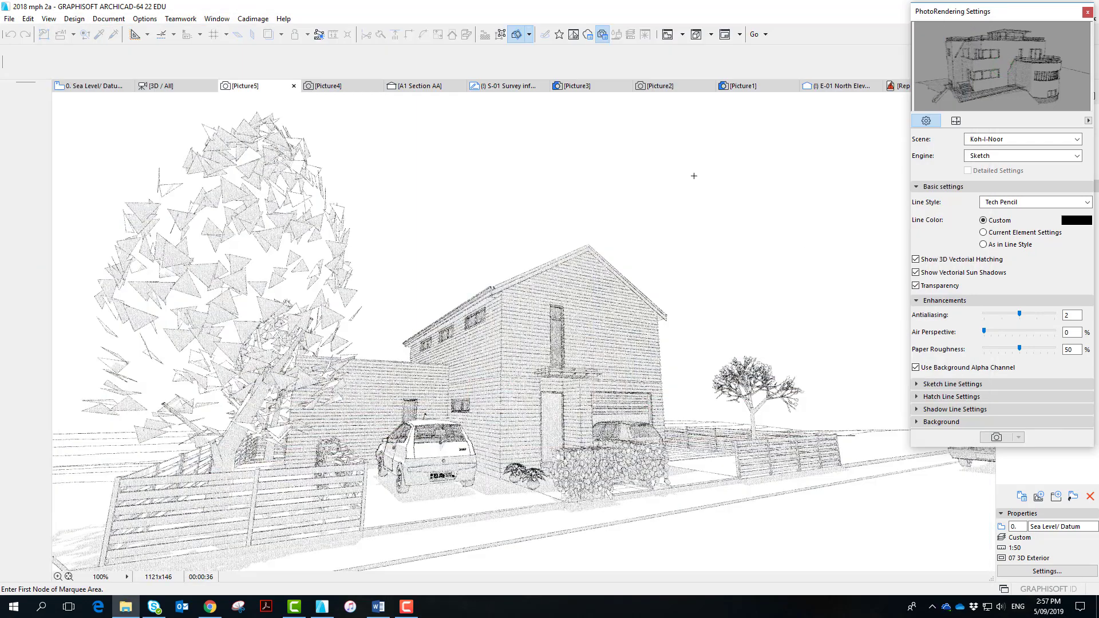
- Review the file formats offered for saving the Koh-I-Noor rendering and close the save dialog without saving
right_click(578, 157)
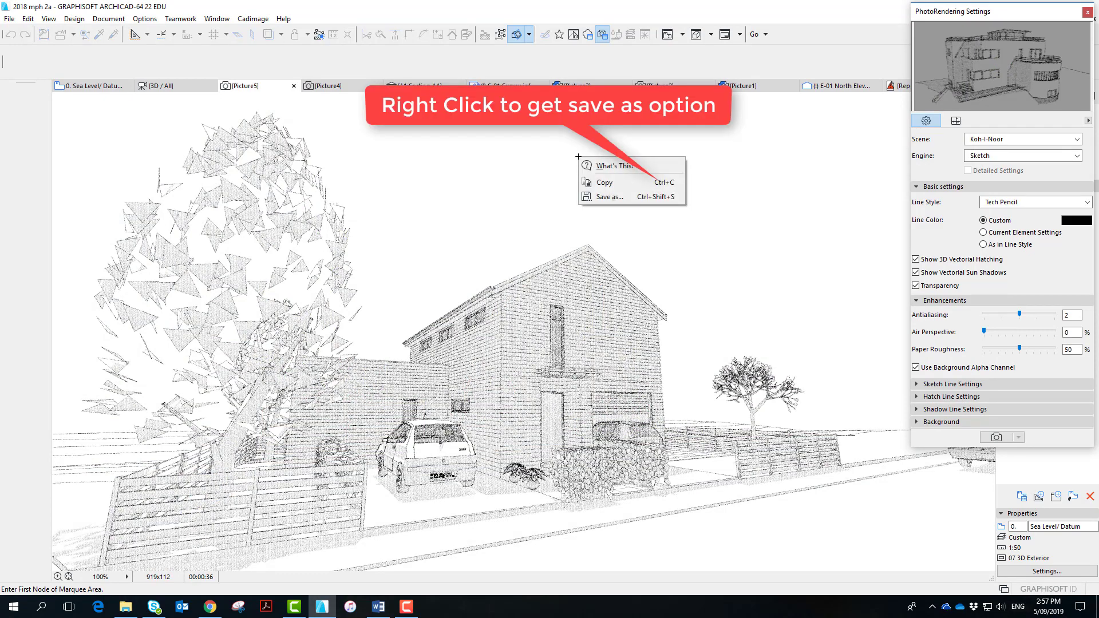
left_click(644, 197)
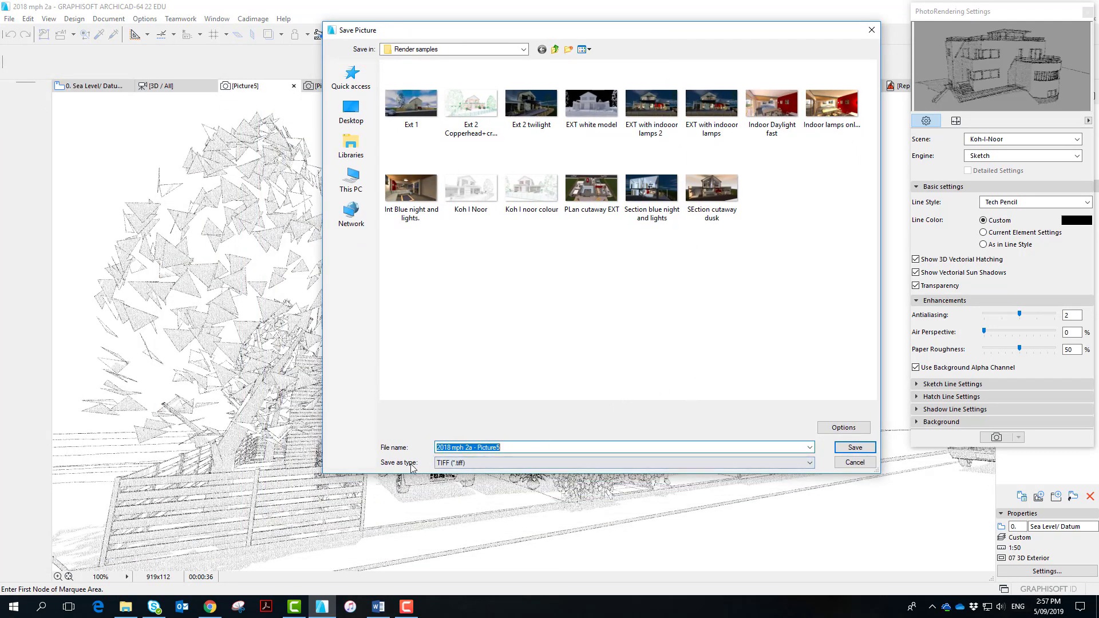
left_click(805, 464)
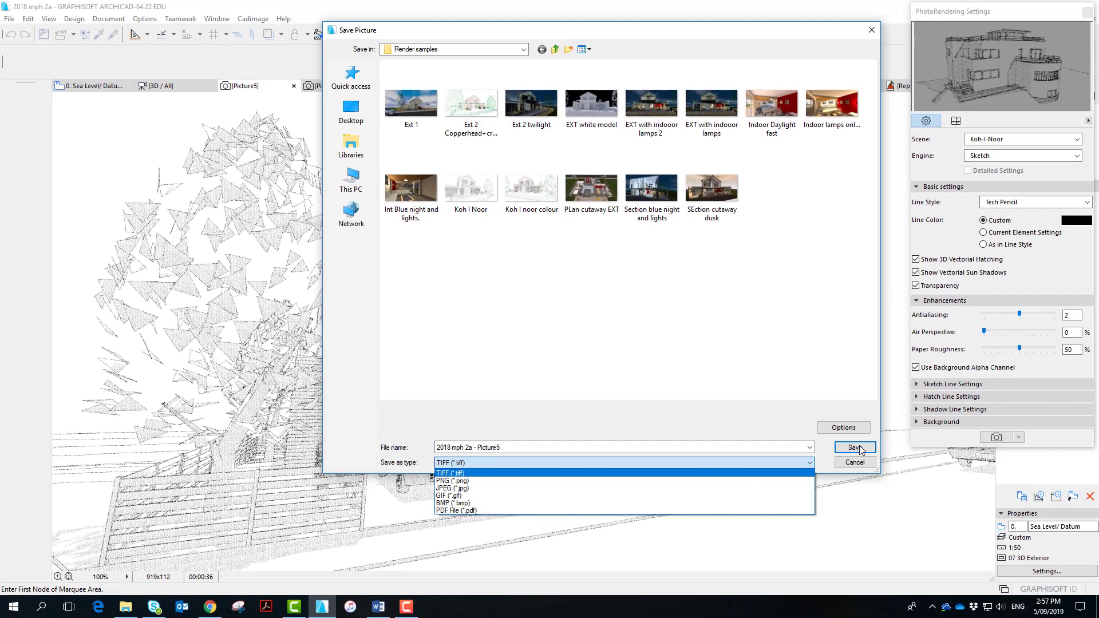
left_click(1053, 331)
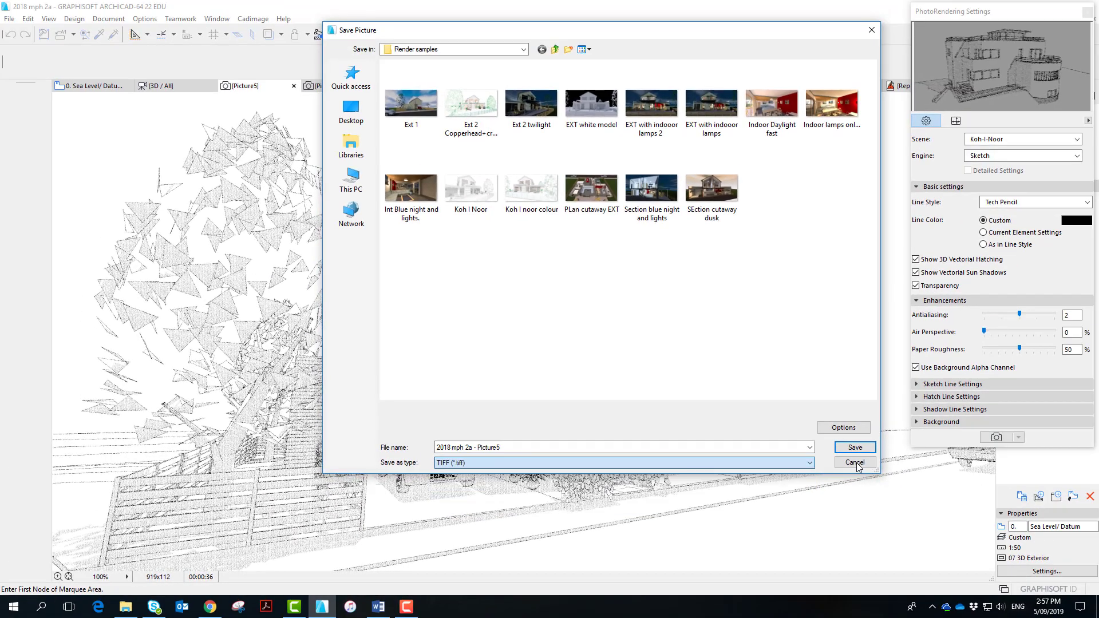
left_click(853, 466)
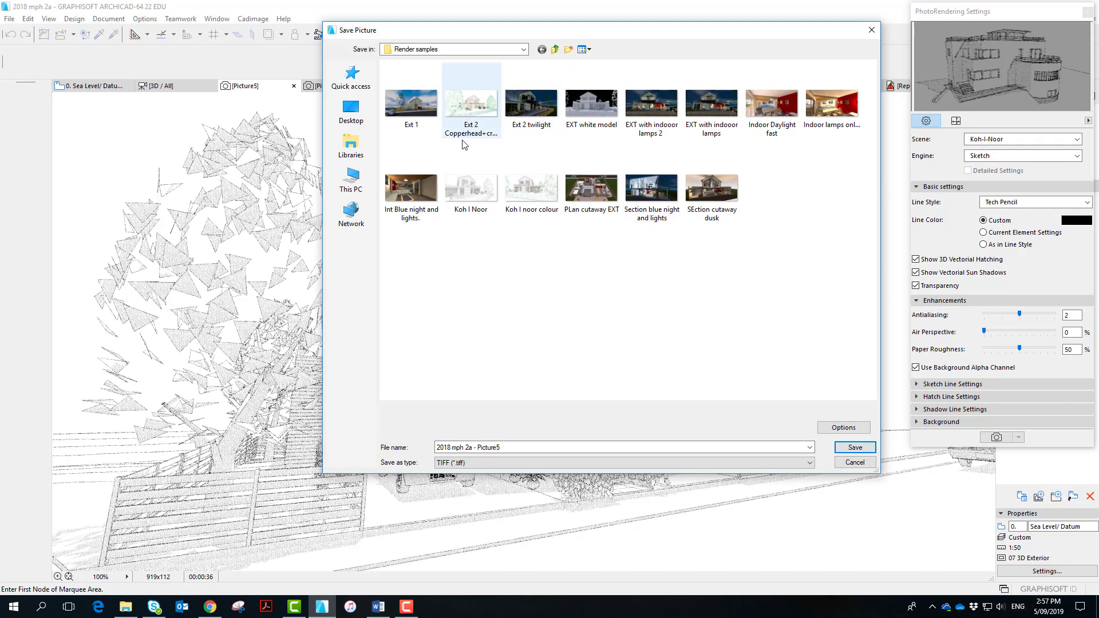
left_click(872, 30)
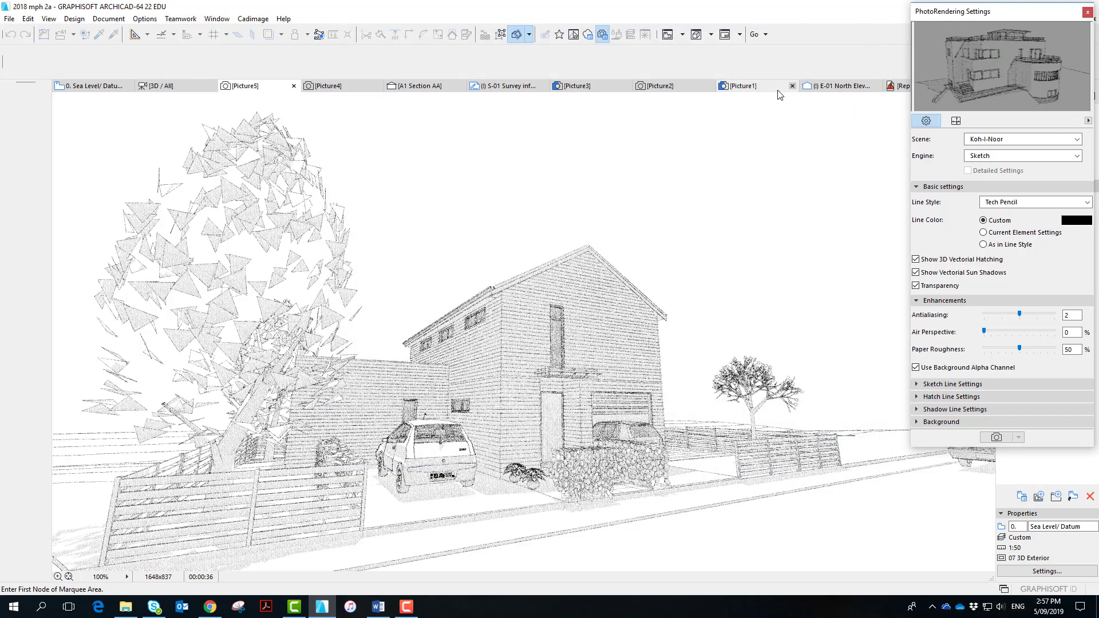
- Close the Picture4, Picture3, Picture2 and Picture1 renderings without saving them
left_click(377, 86)
left_click(515, 229)
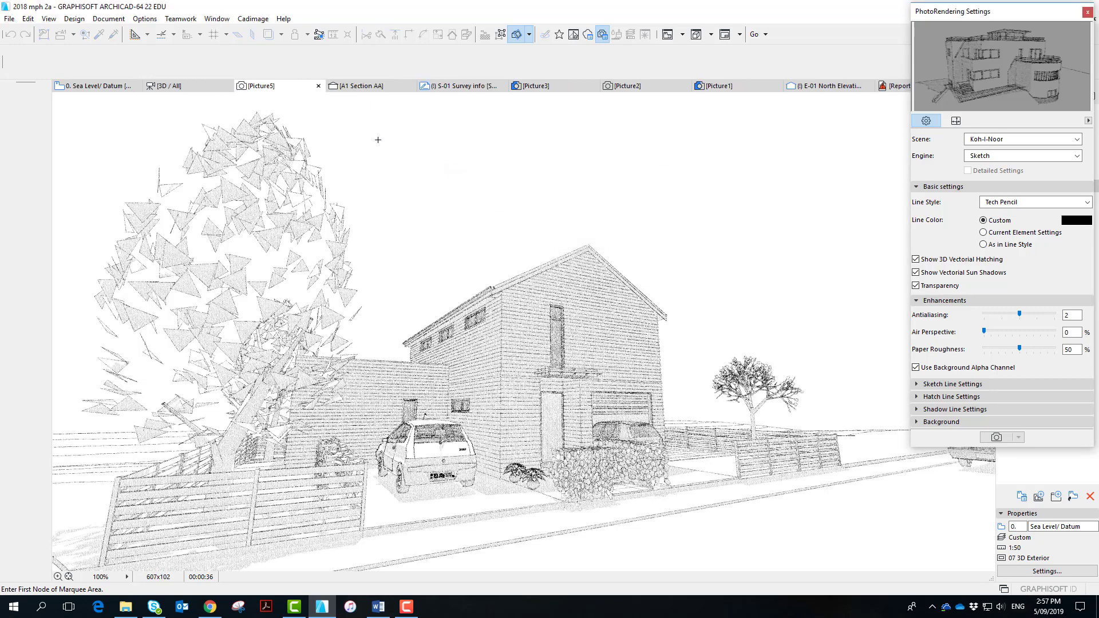
left_click(593, 86)
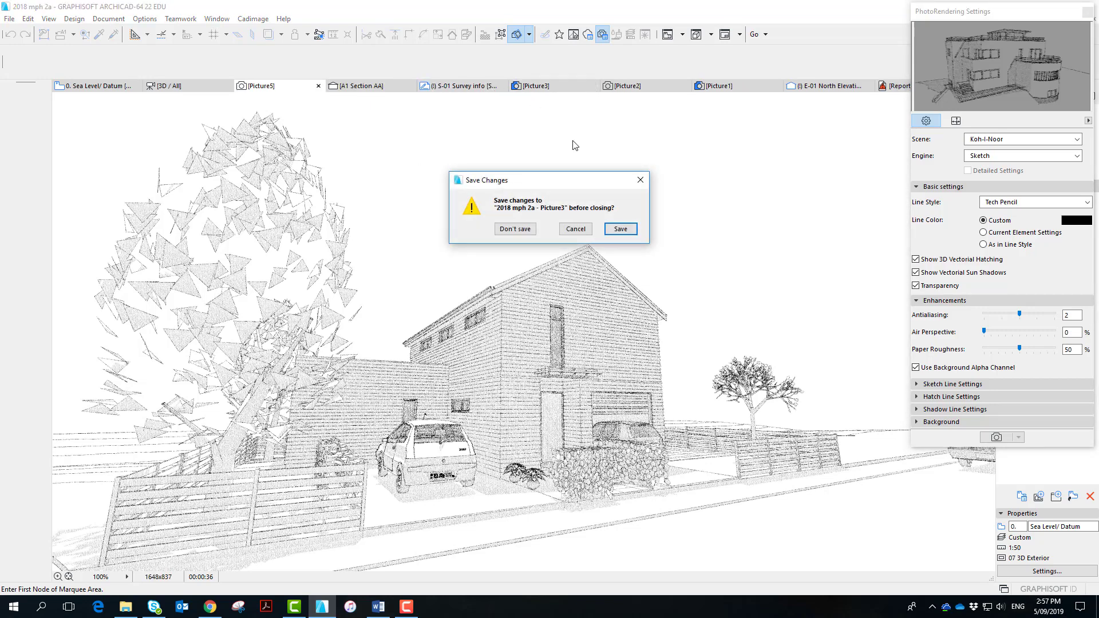
left_click(512, 230)
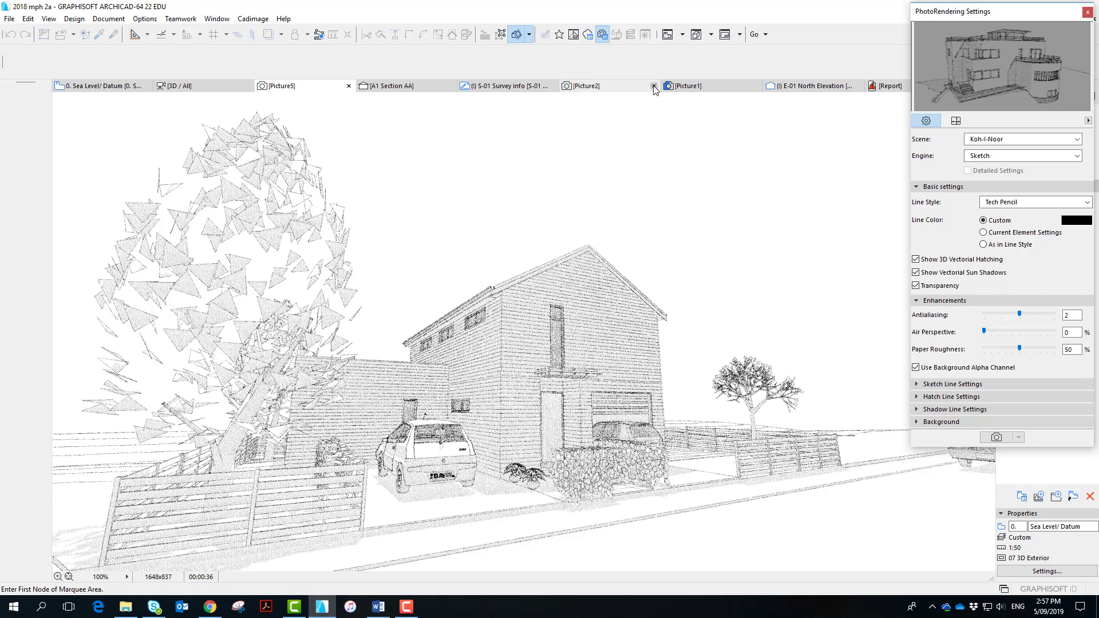
left_click(656, 86)
left_click(519, 228)
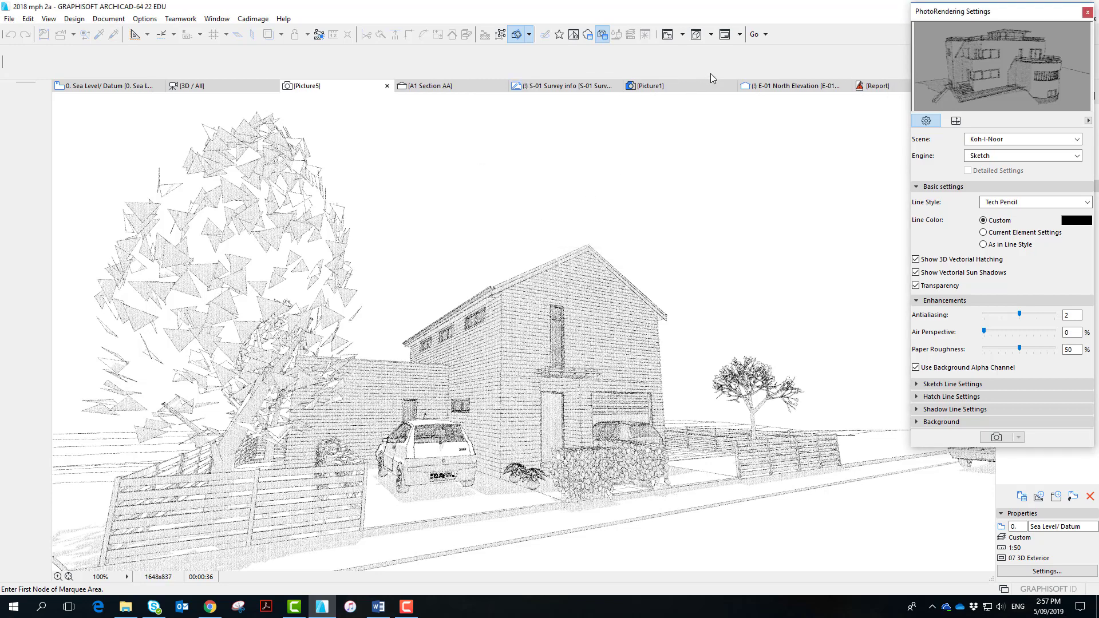
left_click(731, 85)
left_click(513, 230)
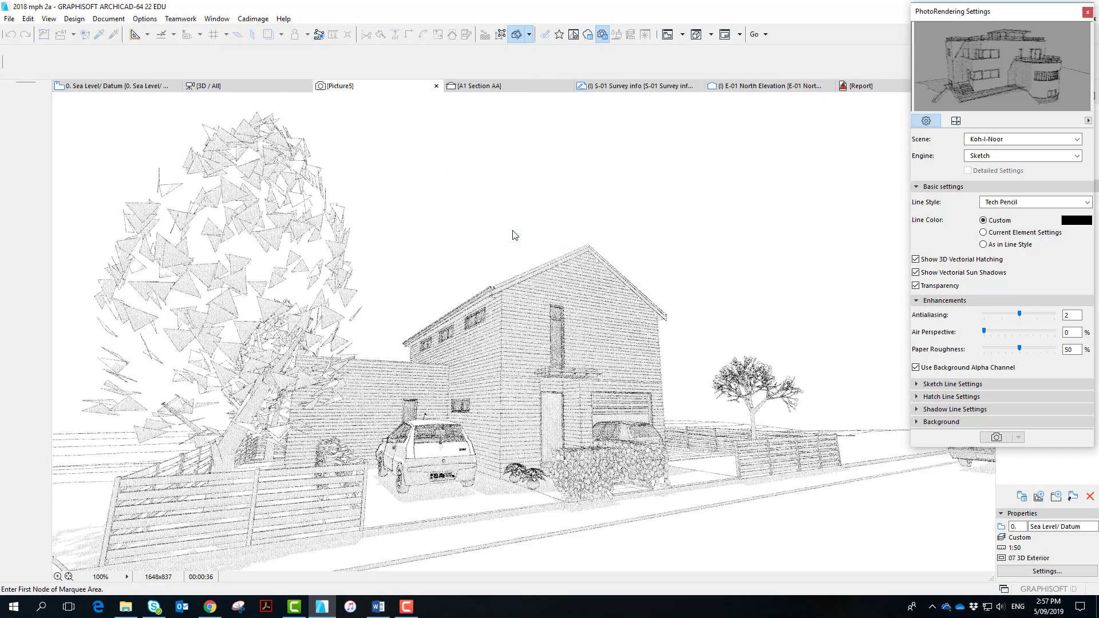
- Move the PhotoRendering Settings palette over the drawing area and apply the Outdoor Daylight Fast scene from the scene manager
left_click_drag(979, 15, 734, 47)
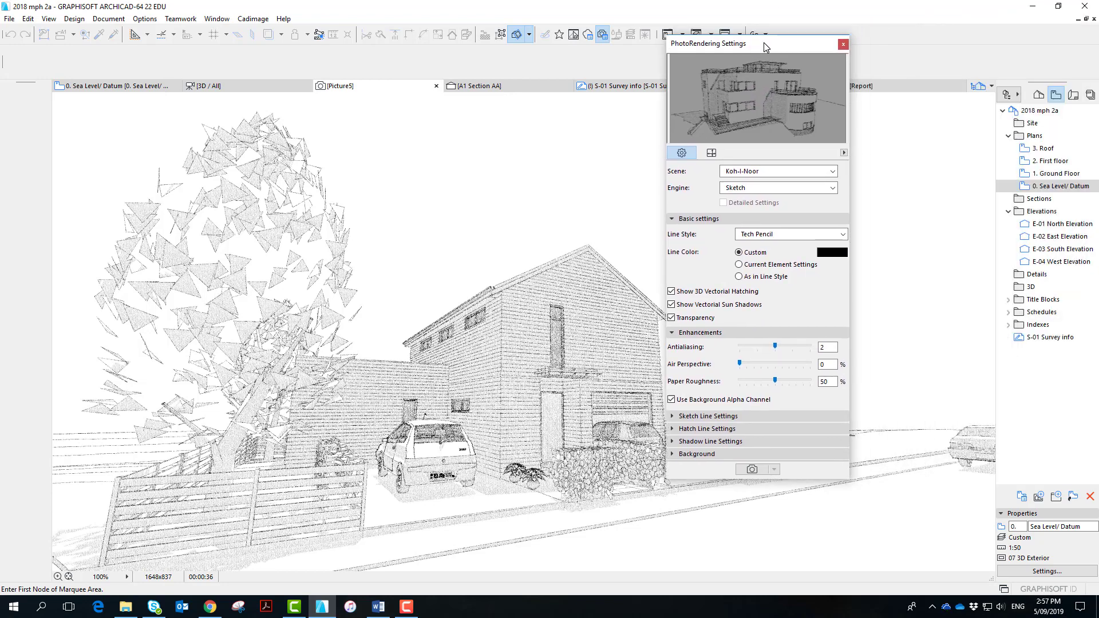
left_click(833, 172)
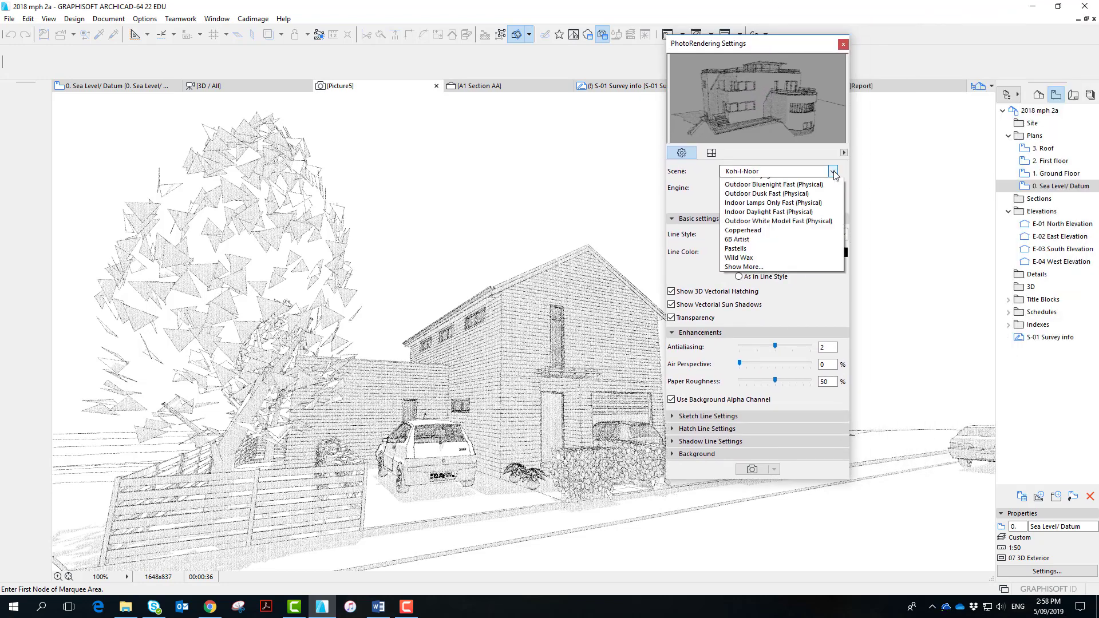
left_click(813, 214)
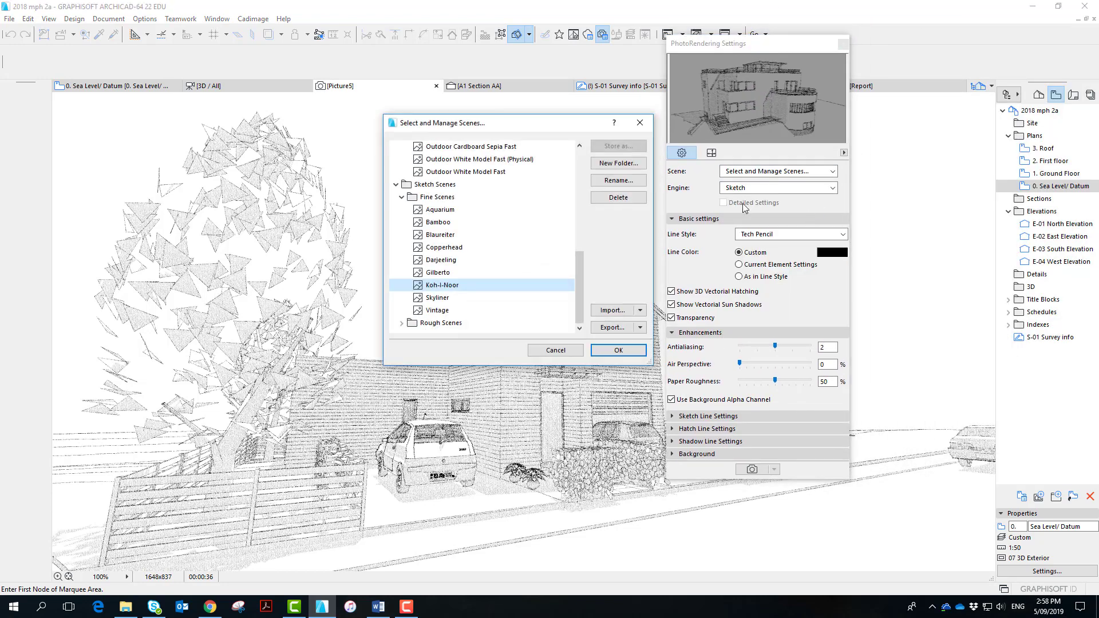
left_click(396, 184)
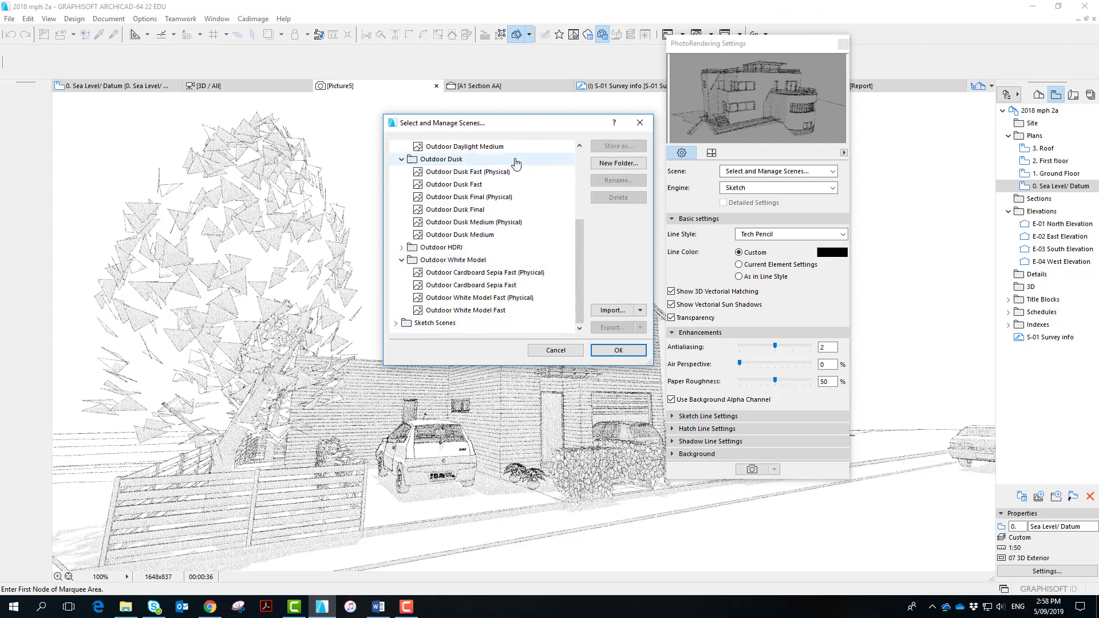
scroll(512, 169, "up", 4)
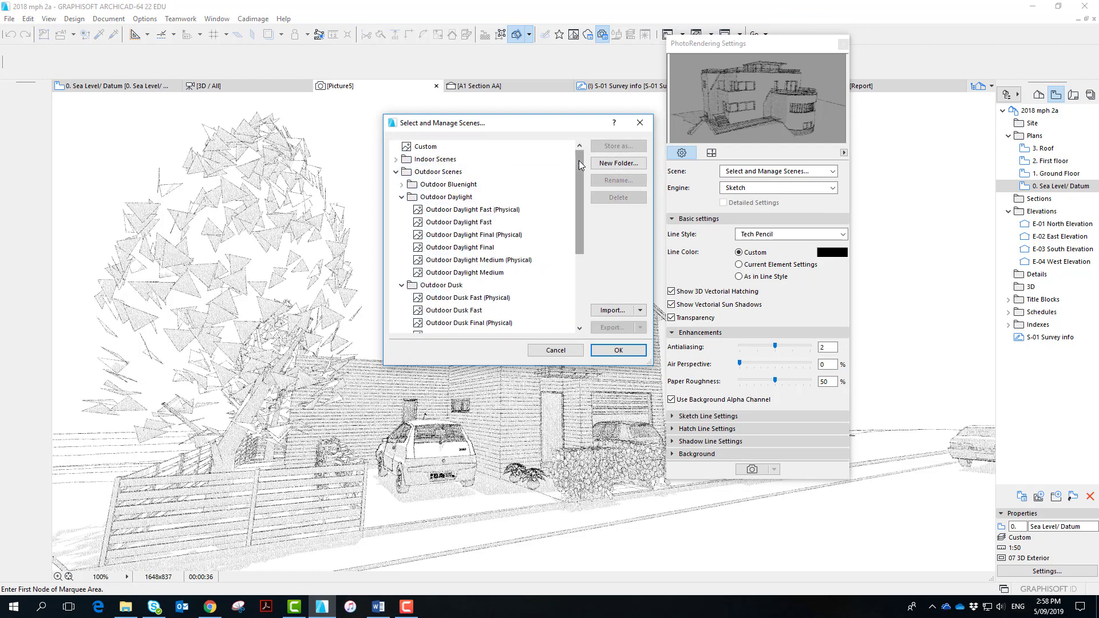
left_click(482, 223)
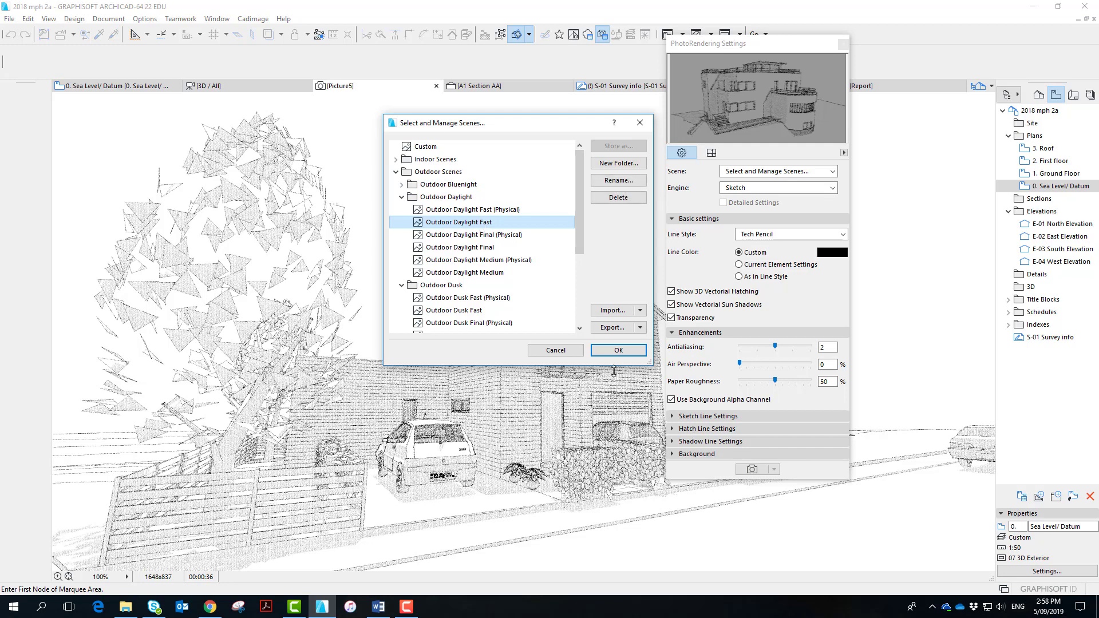
left_click(619, 350)
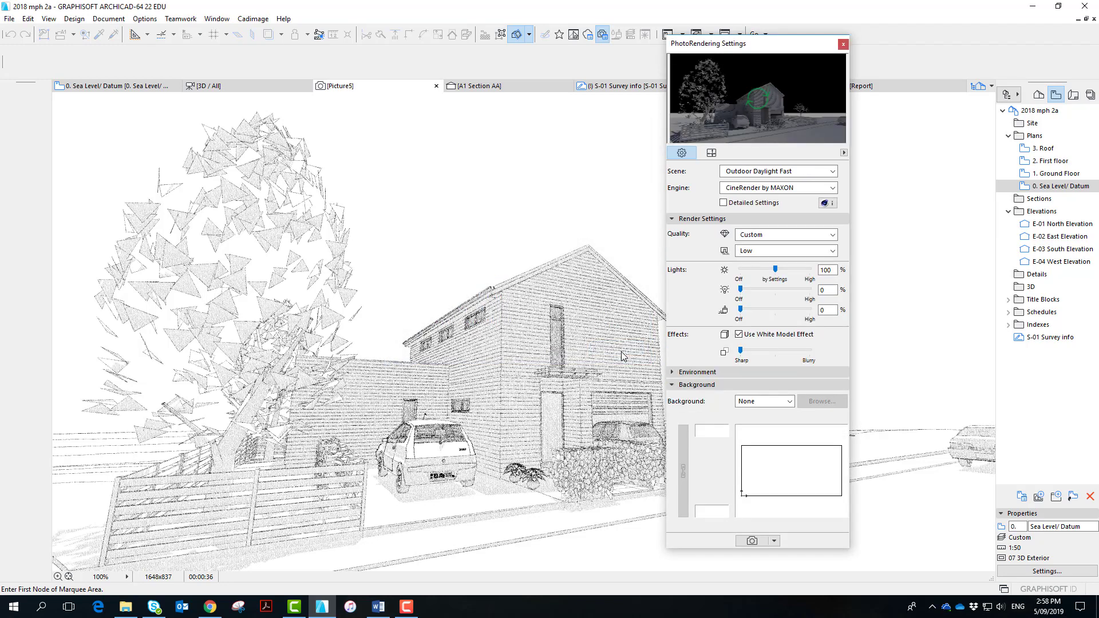
- Set the overall render quality to Low and collapse the background settings
left_click(832, 234)
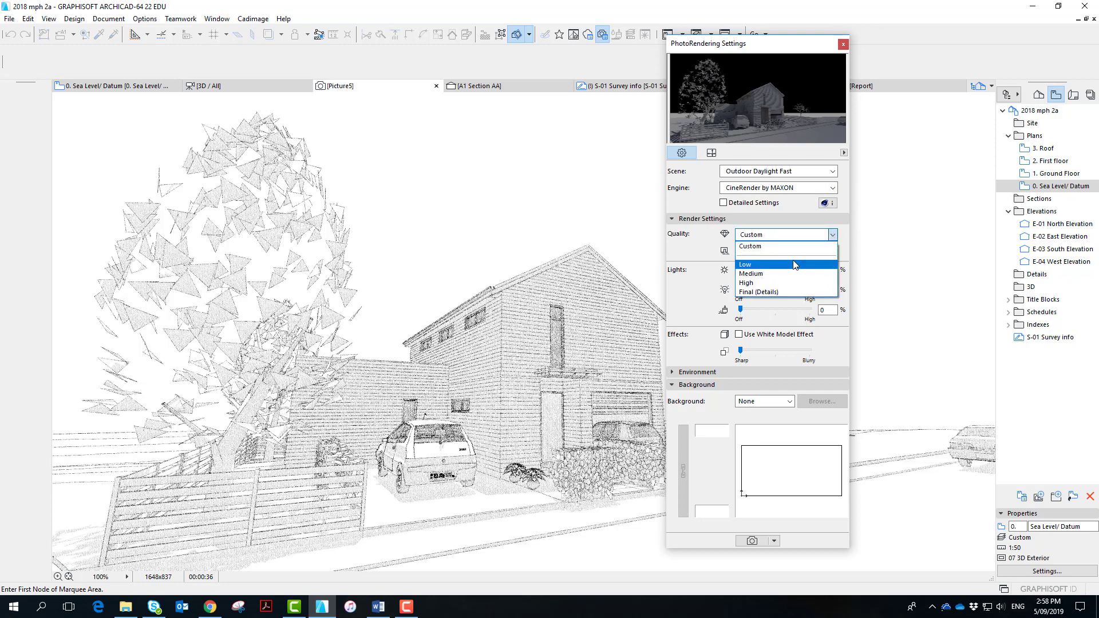
left_click(793, 265)
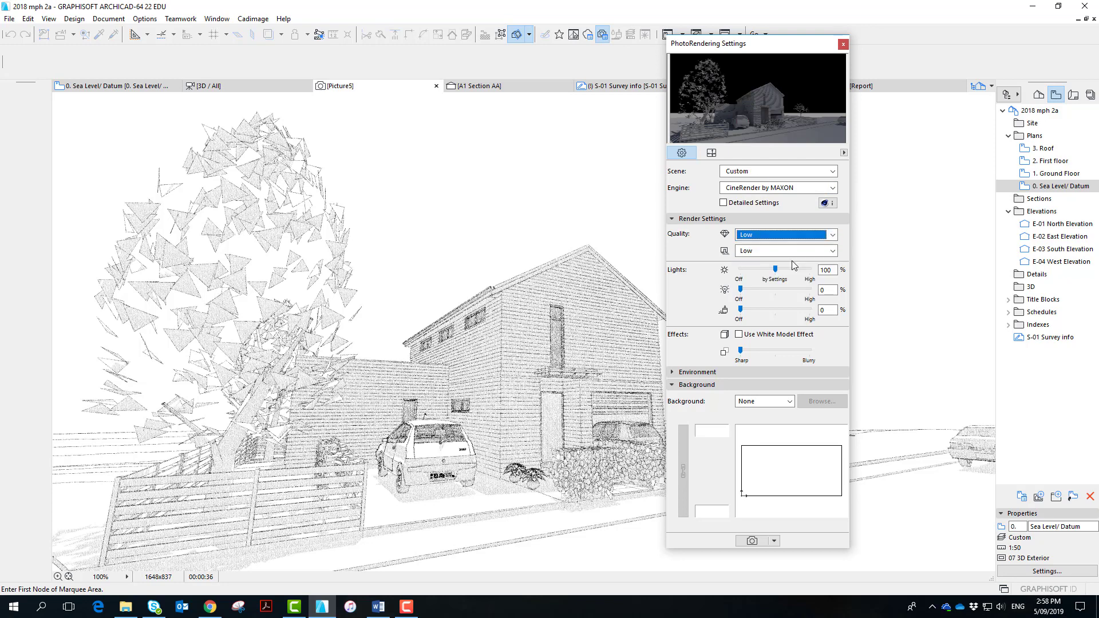
left_click(673, 386)
left_click(673, 387)
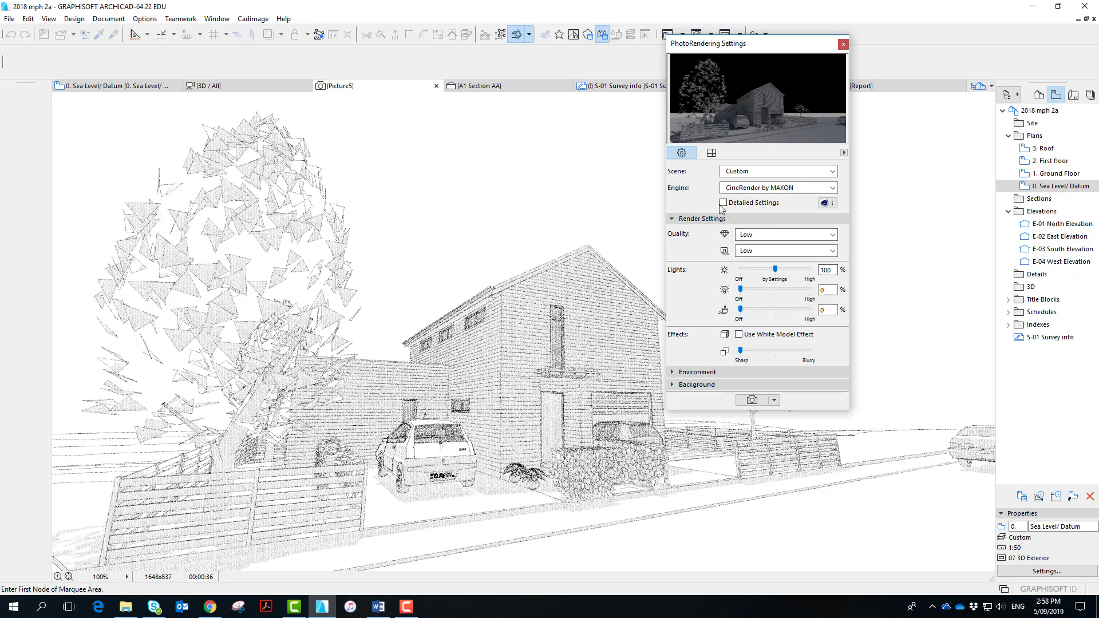
- Expand the environment settings and set the physical sky's weather preset to Friendly Afternoon
left_click(673, 373)
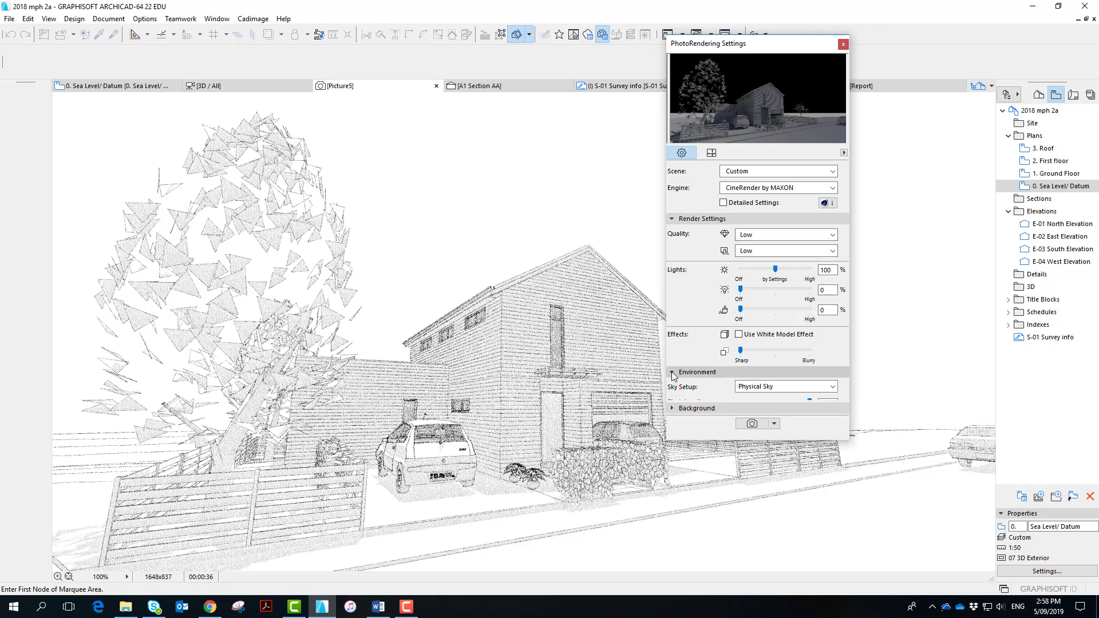
left_click(804, 444)
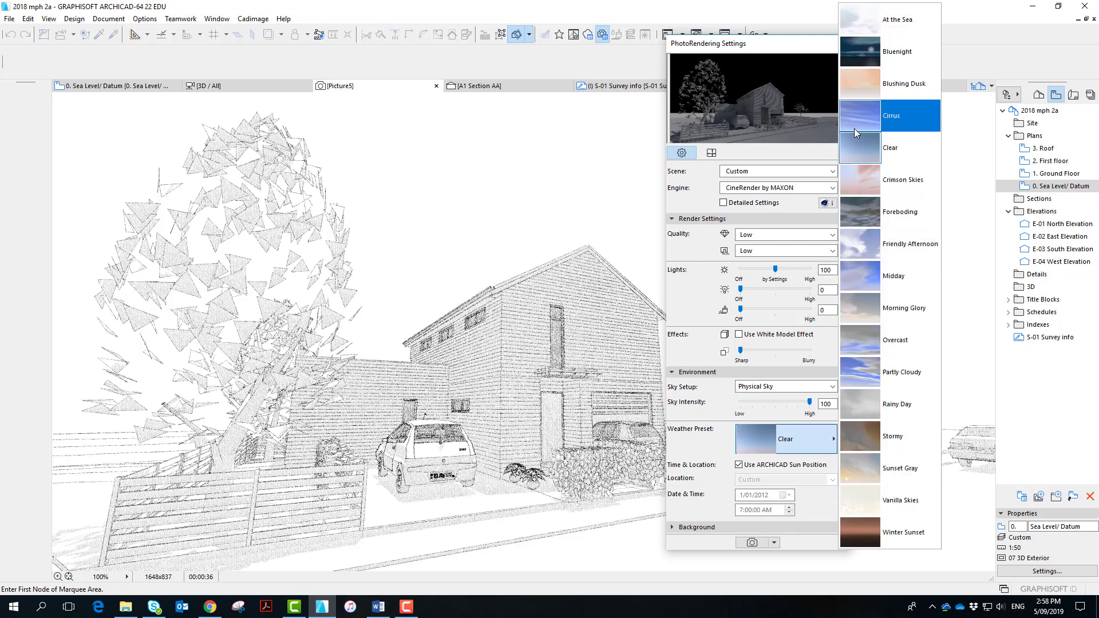
left_click(866, 247)
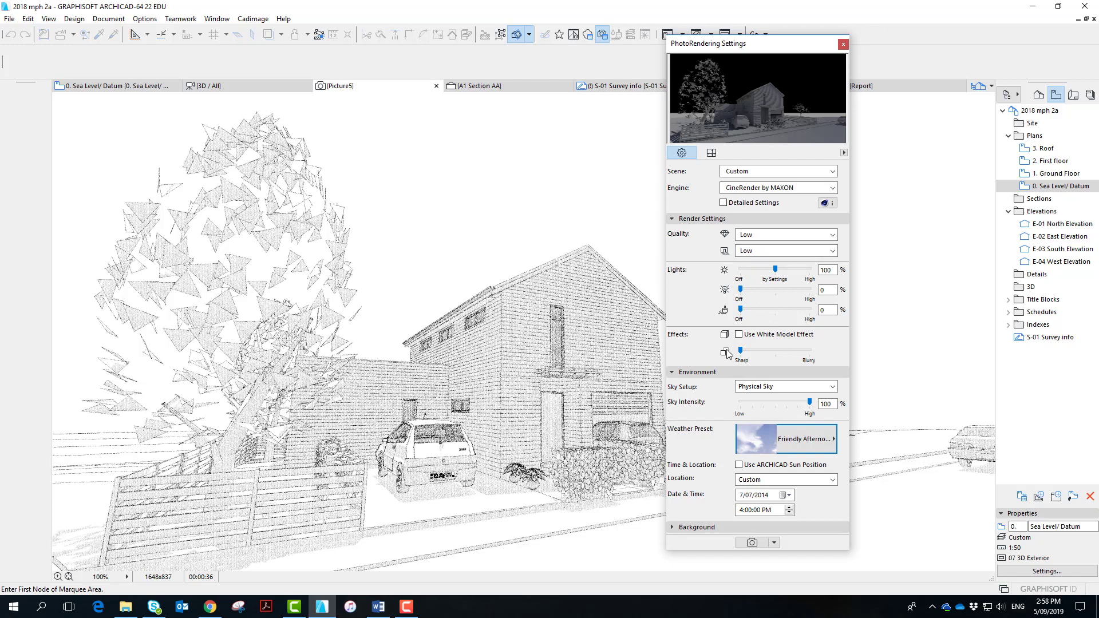
- Start rendering the street-side perspective with the Friendly Afternoon sky, move the PhotoRendering Settings palette aside and close the Ext 1.tiff image
left_click(757, 545)
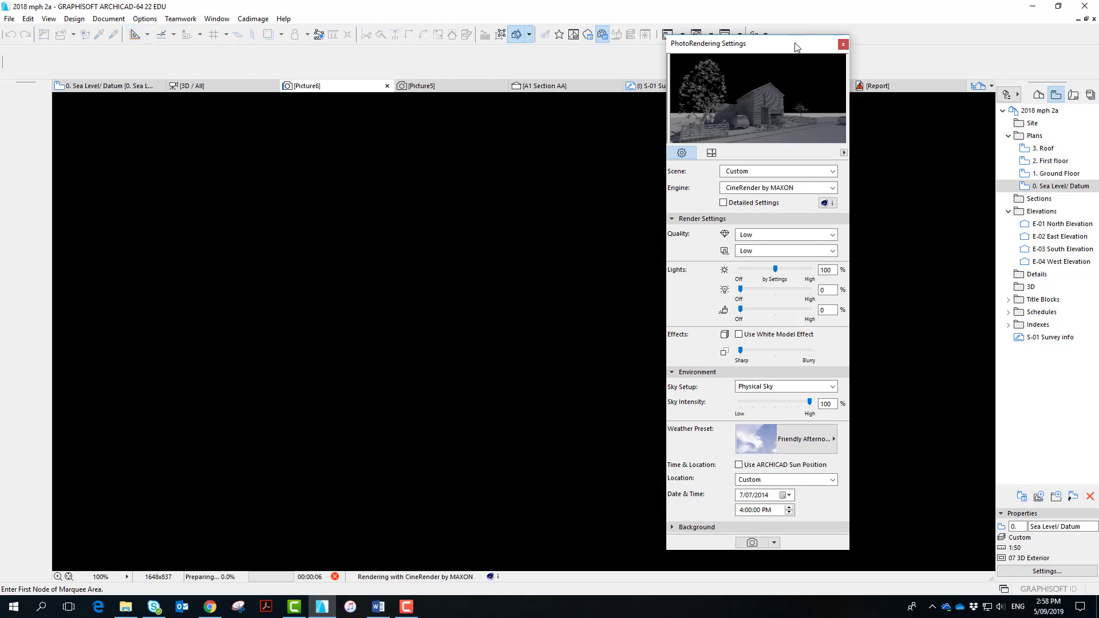
mouse_move(795, 47)
left_mouse_down()
mouse_move(1012, 14)
mouse_move(1031, 20)
left_mouse_up()
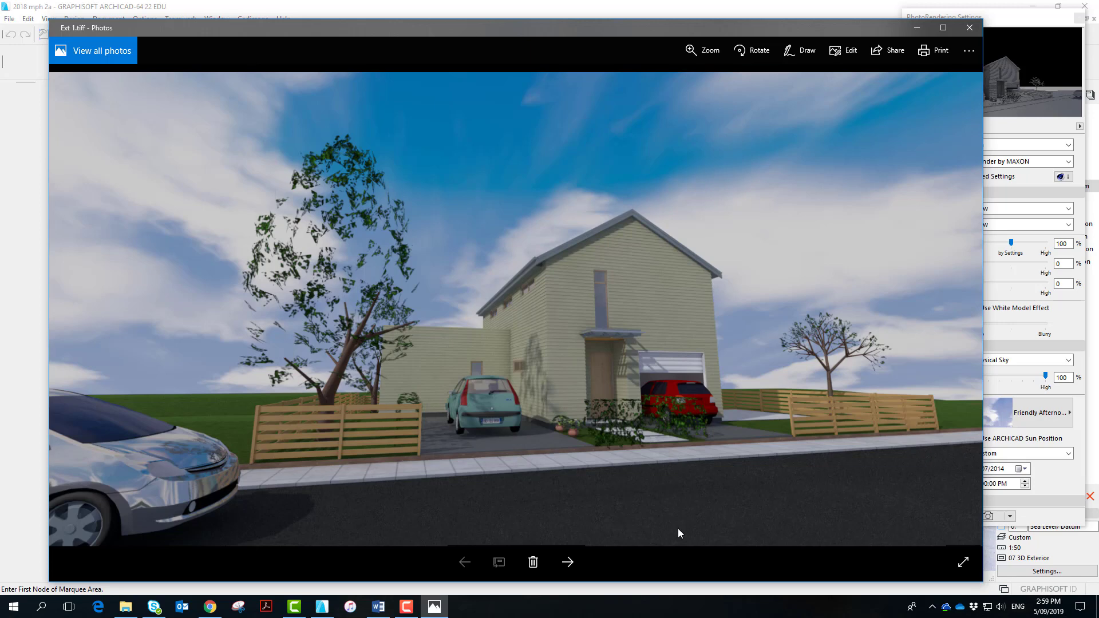
left_click(970, 28)
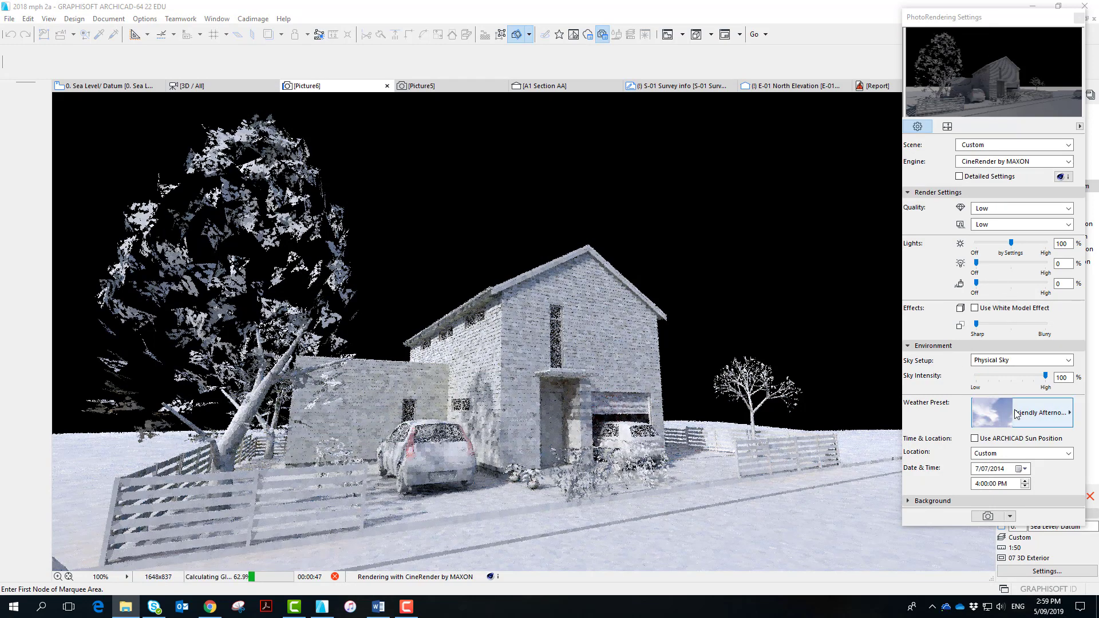
left_click(336, 577)
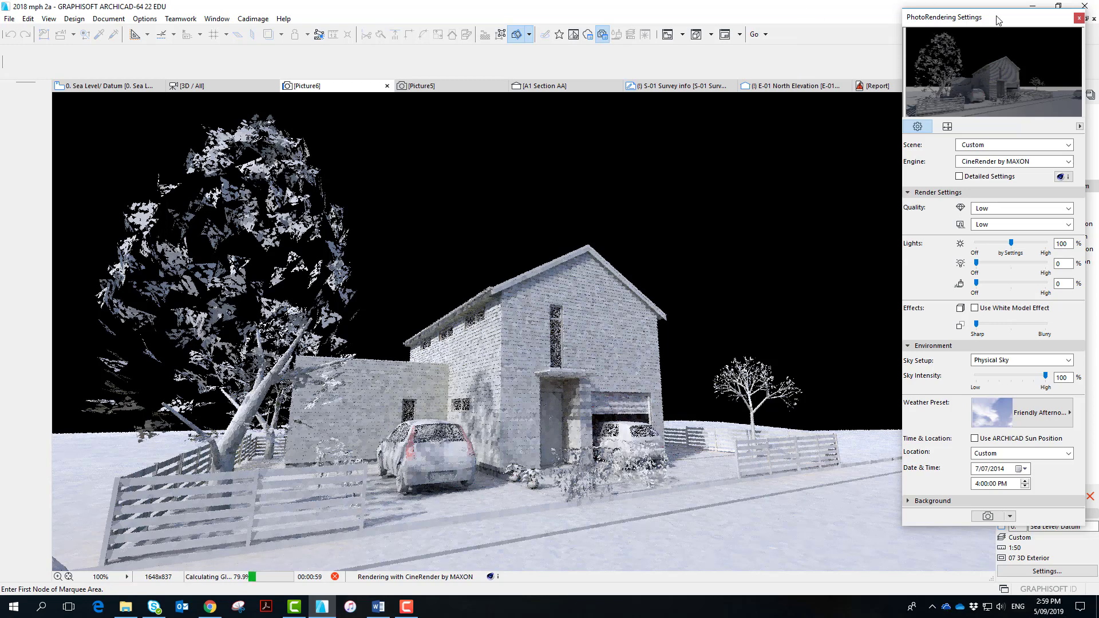
- Reposition the PhotoRendering Settings palette and apply the Outdoor Dusk Fast (Physical) scene from the scene manager
left_click_drag(999, 20, 847, 28)
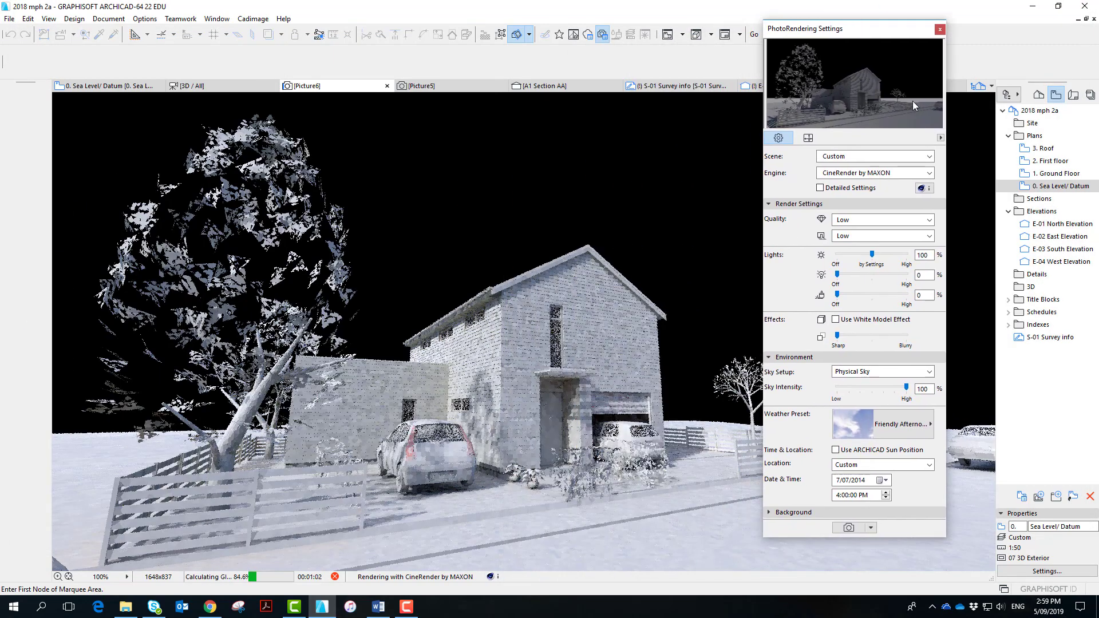
left_click(930, 157)
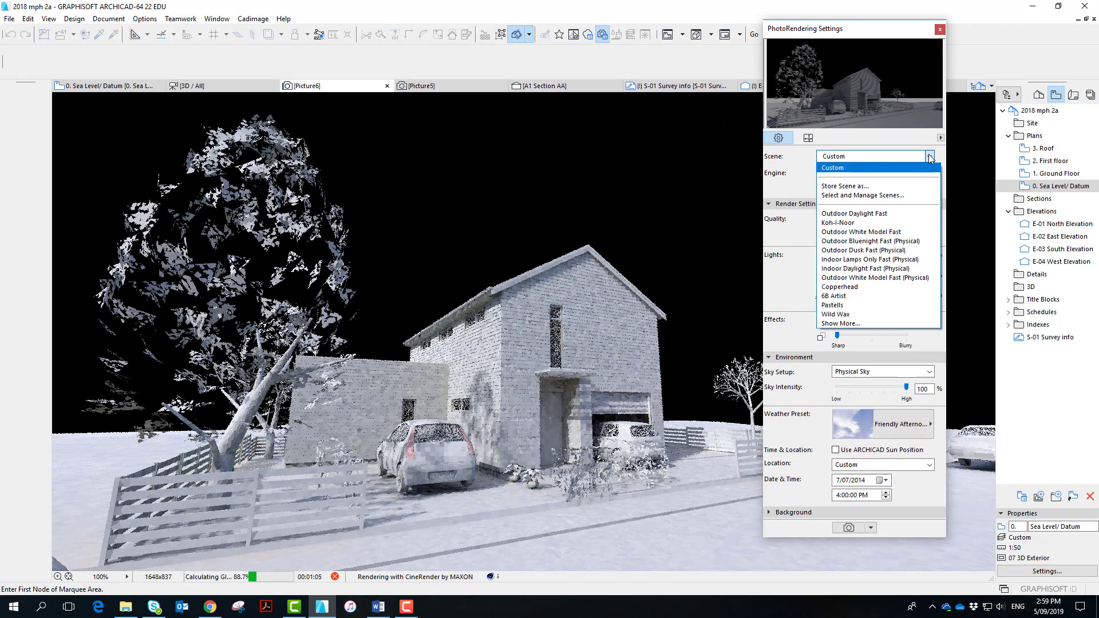
left_click(888, 196)
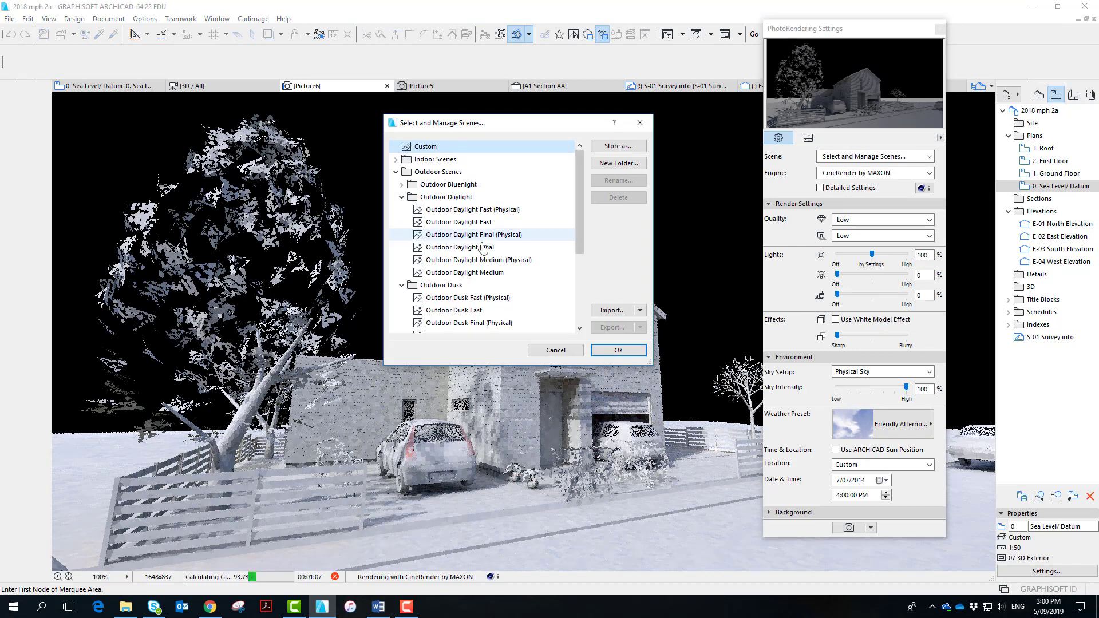
left_click(396, 173)
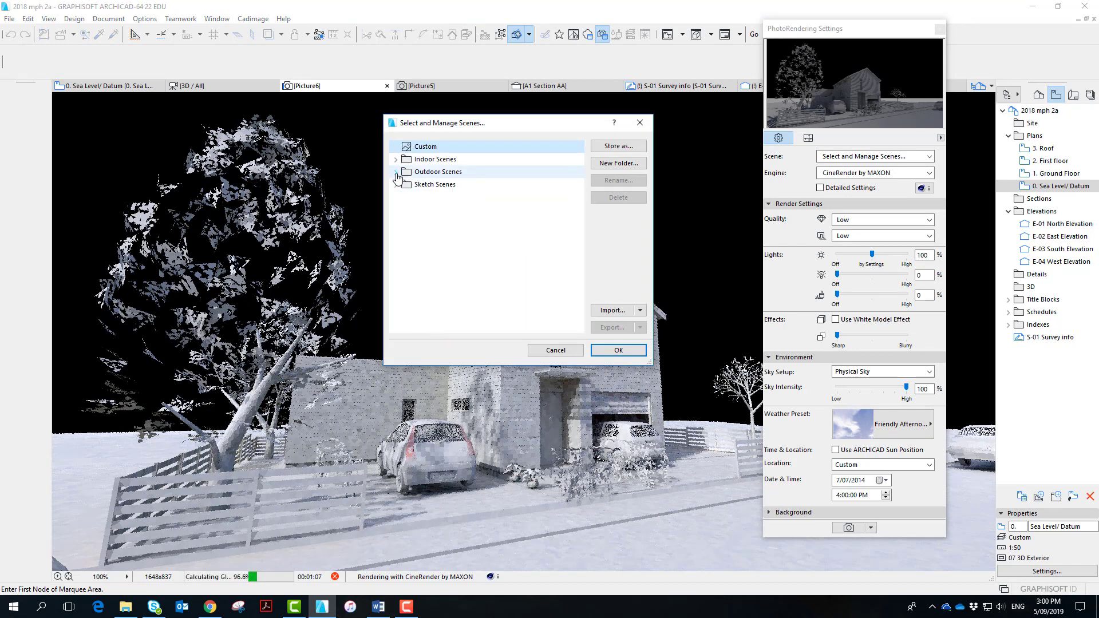
left_click(396, 173)
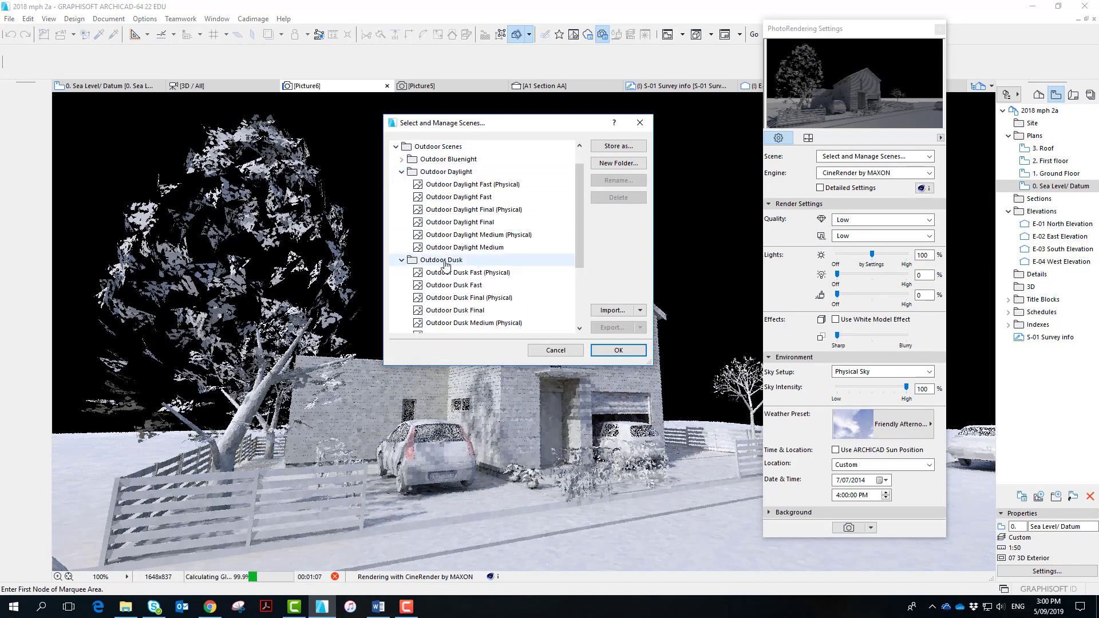
mouse_move(578, 267)
left_mouse_down()
mouse_move(579, 304)
mouse_move(579, 286)
left_mouse_up()
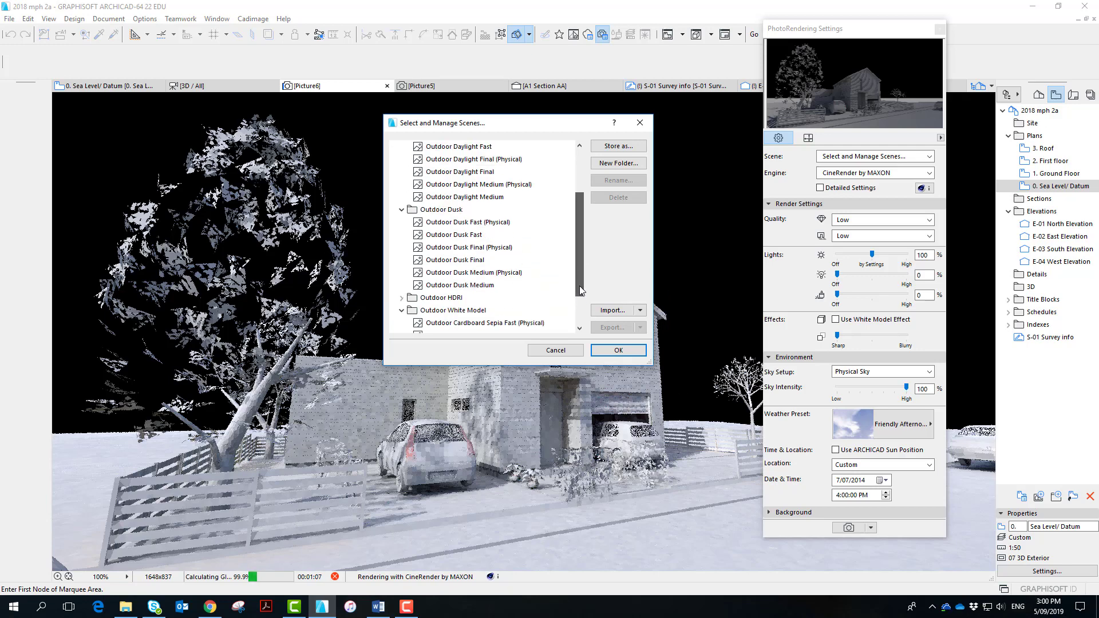
left_click(474, 223)
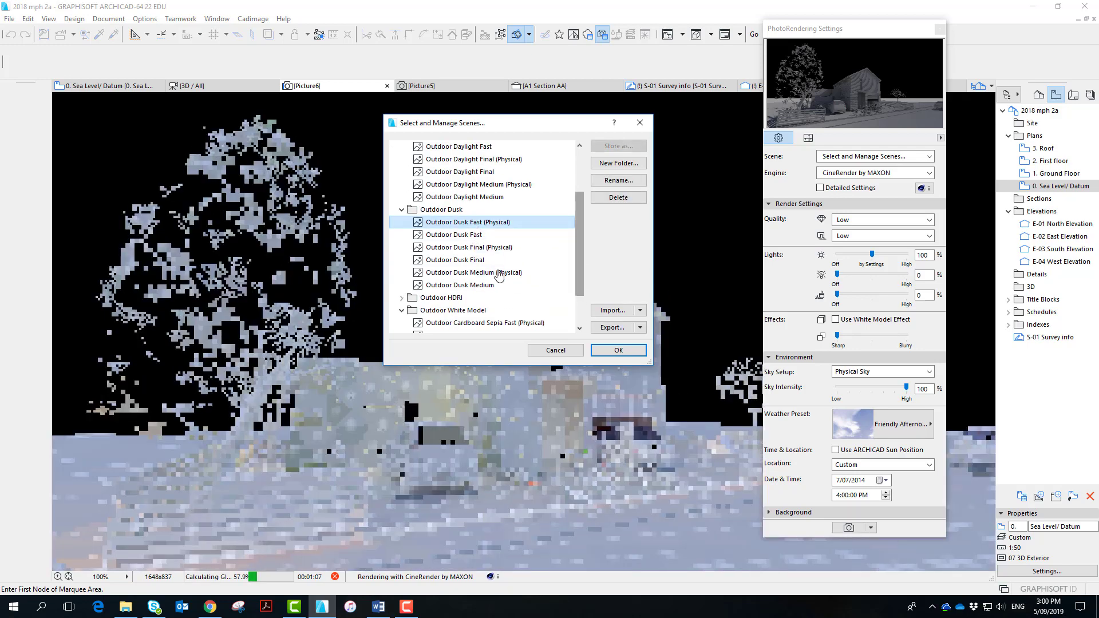
left_click(618, 350)
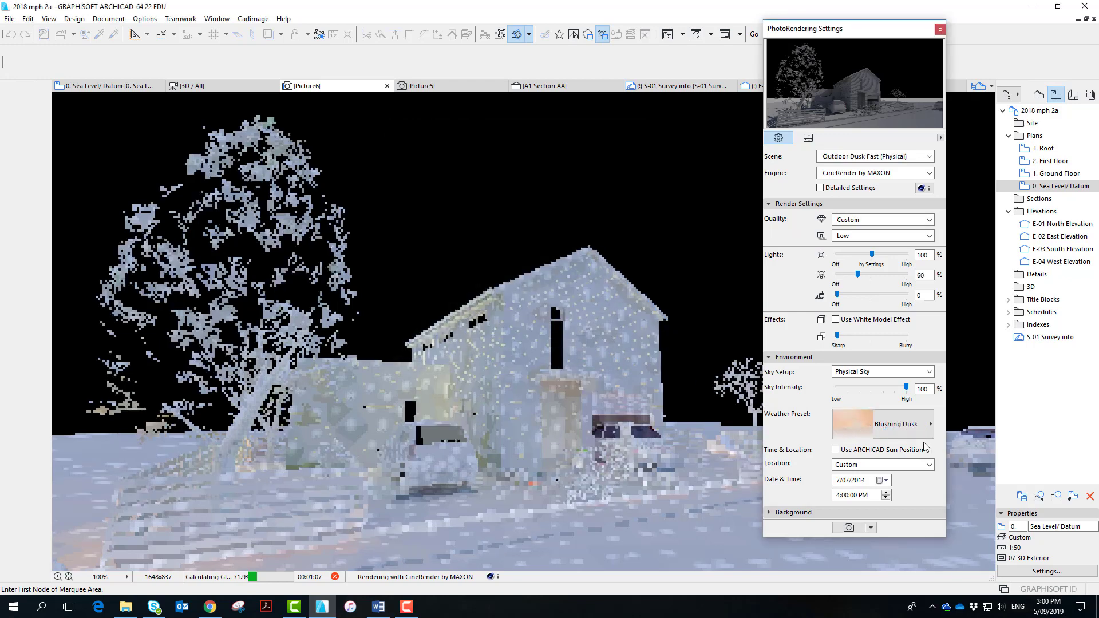
- Set the physical sky's weather preset to Bluenight and close the PhotoRendering Settings palette
left_click(923, 424)
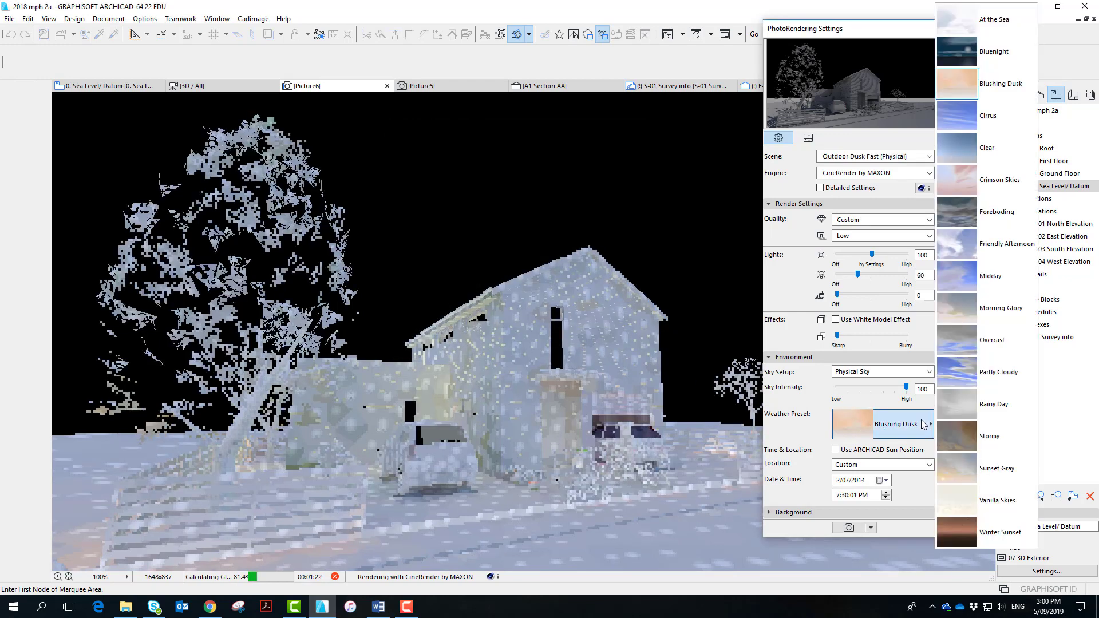
left_click(962, 54)
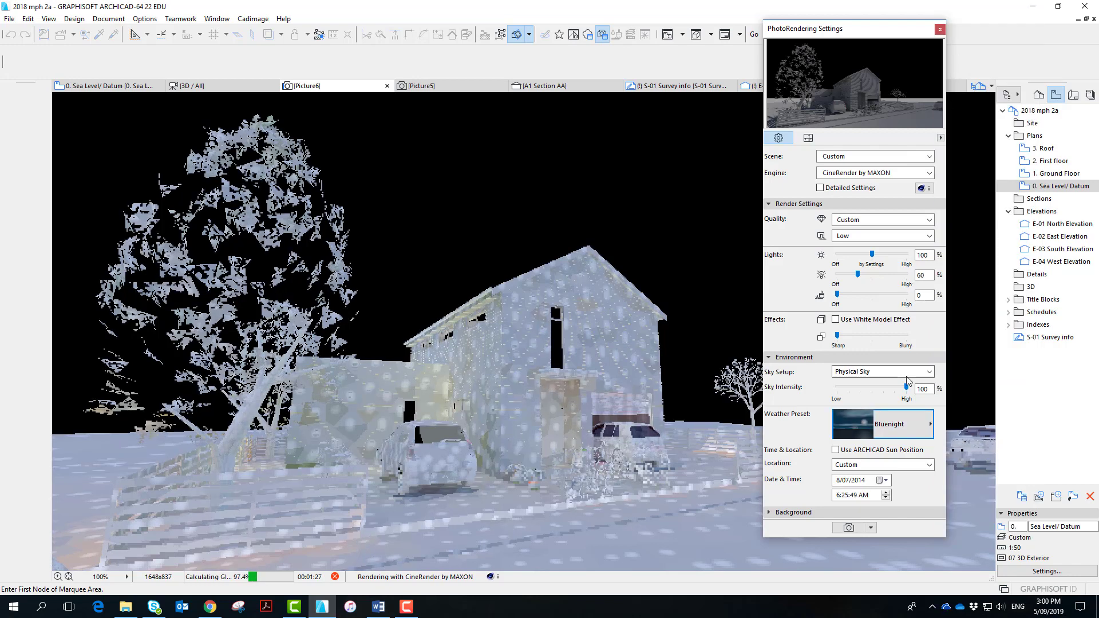
left_click_drag(880, 34, 445, 101)
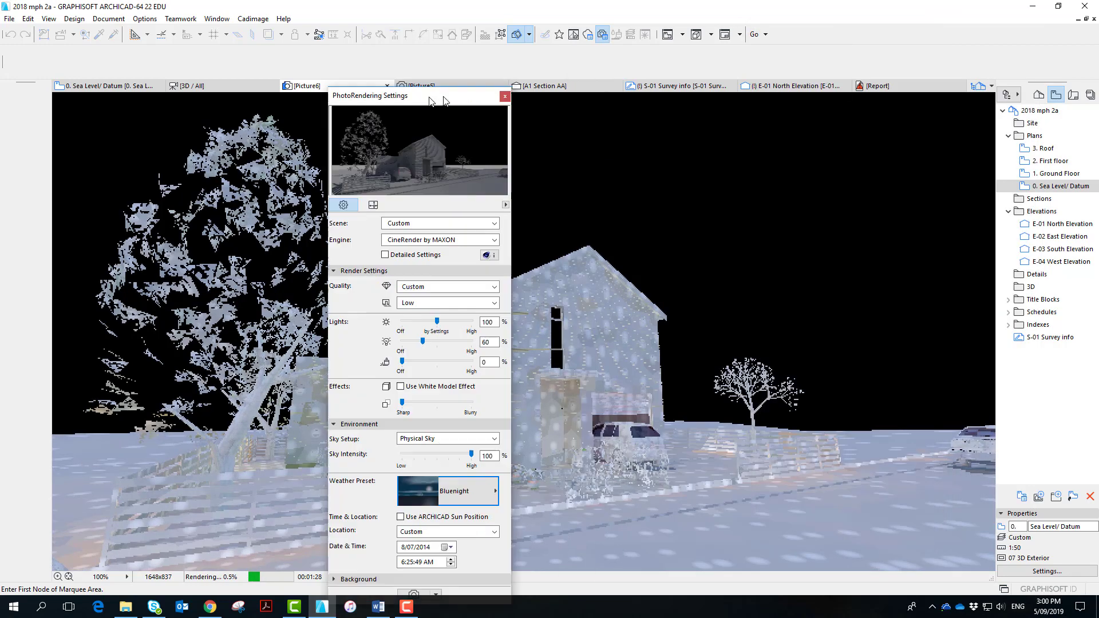
left_click(505, 96)
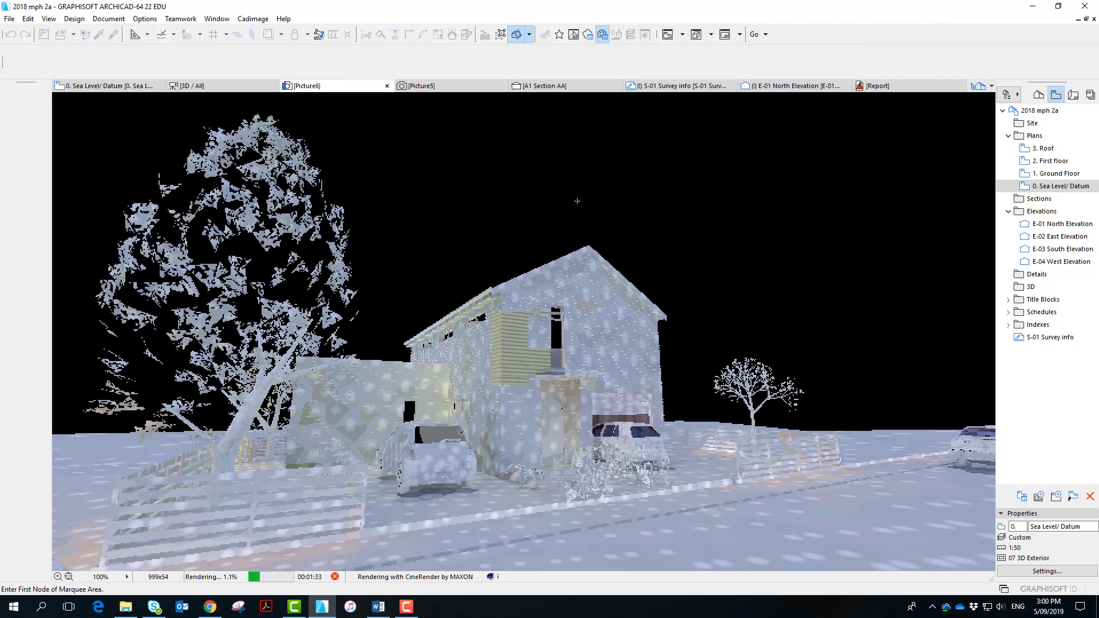
- Stop the running rendering and close Picture6 without saving it
left_click(335, 577)
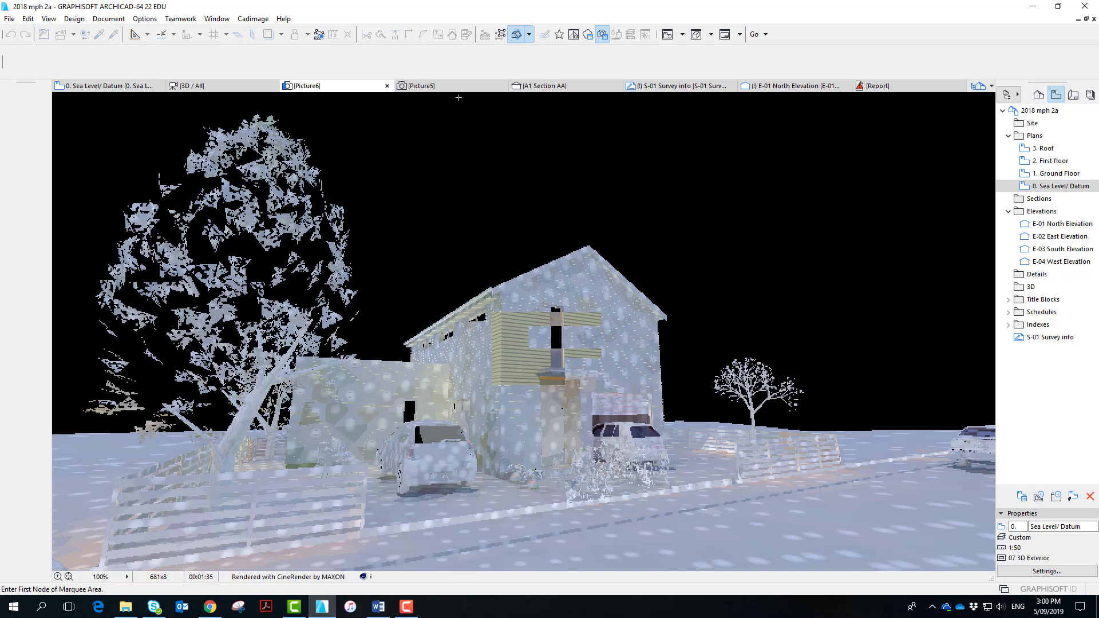
left_click(387, 86)
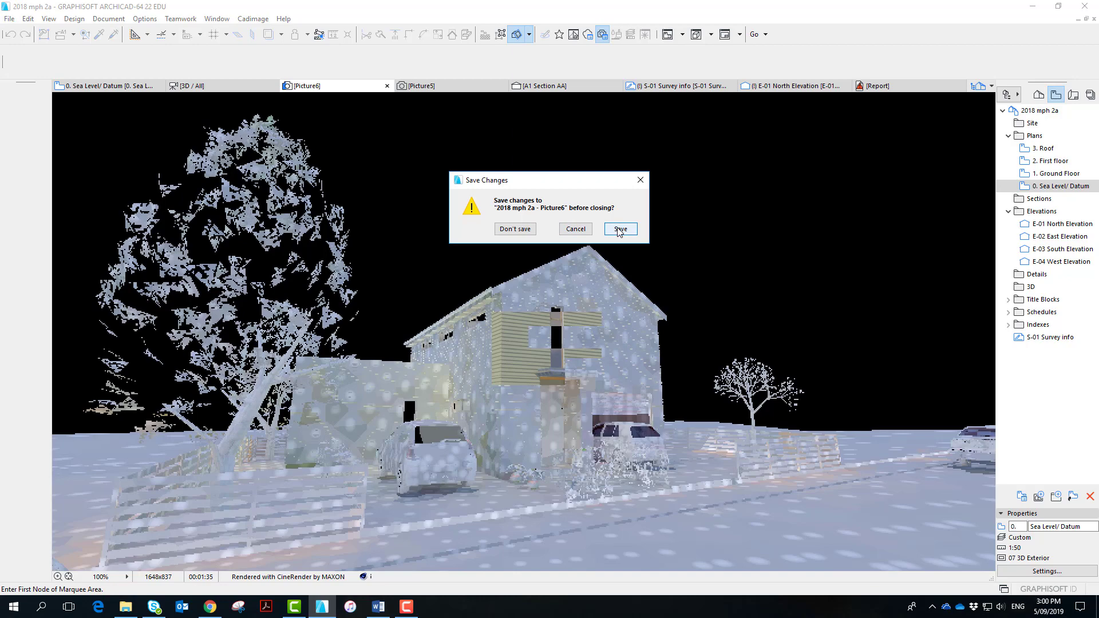
left_click(528, 228)
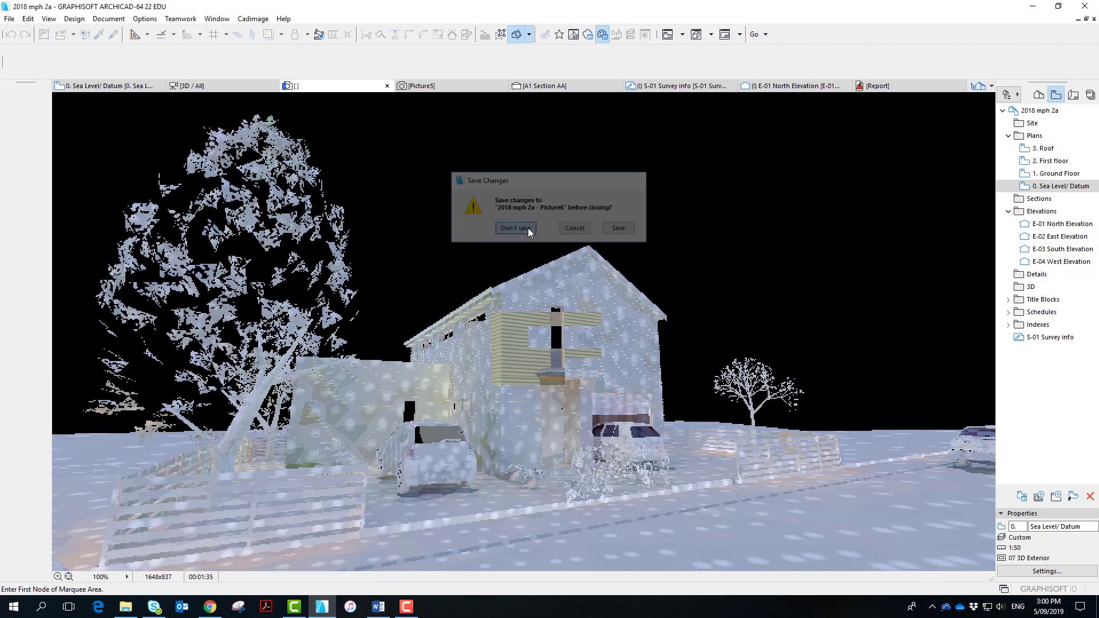
- Examine the house exterior in the 3D window from the street side around to the rear deck and pergola
middle_click_drag(727, 275, 869, 273, "shift")
middle_click_drag(768, 278, 744, 252, "shift")
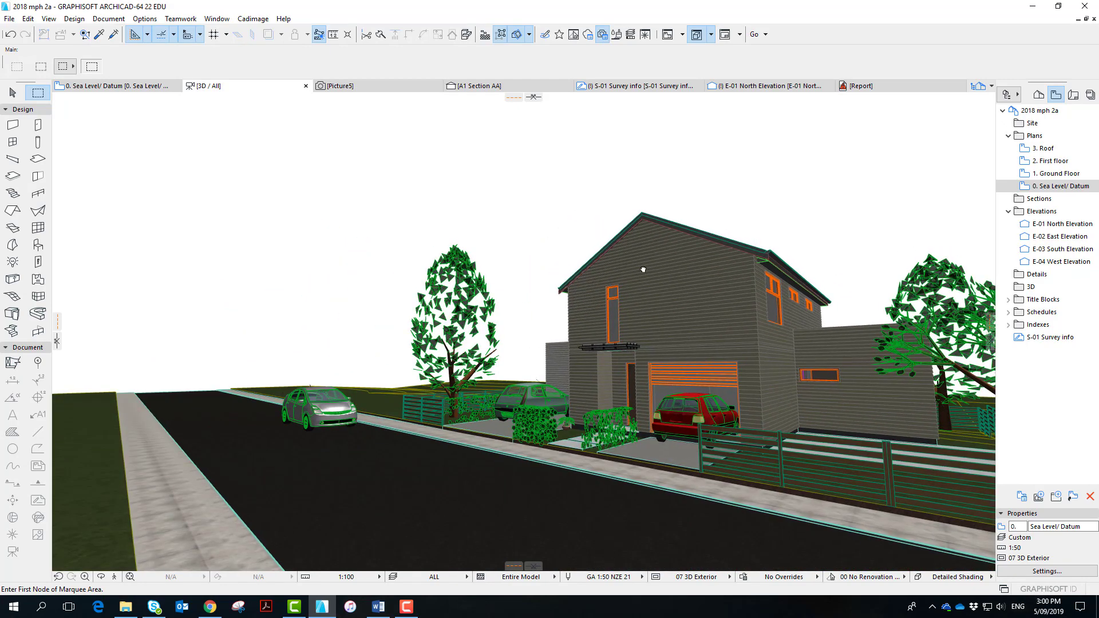
scroll(933, 278, "up", 3)
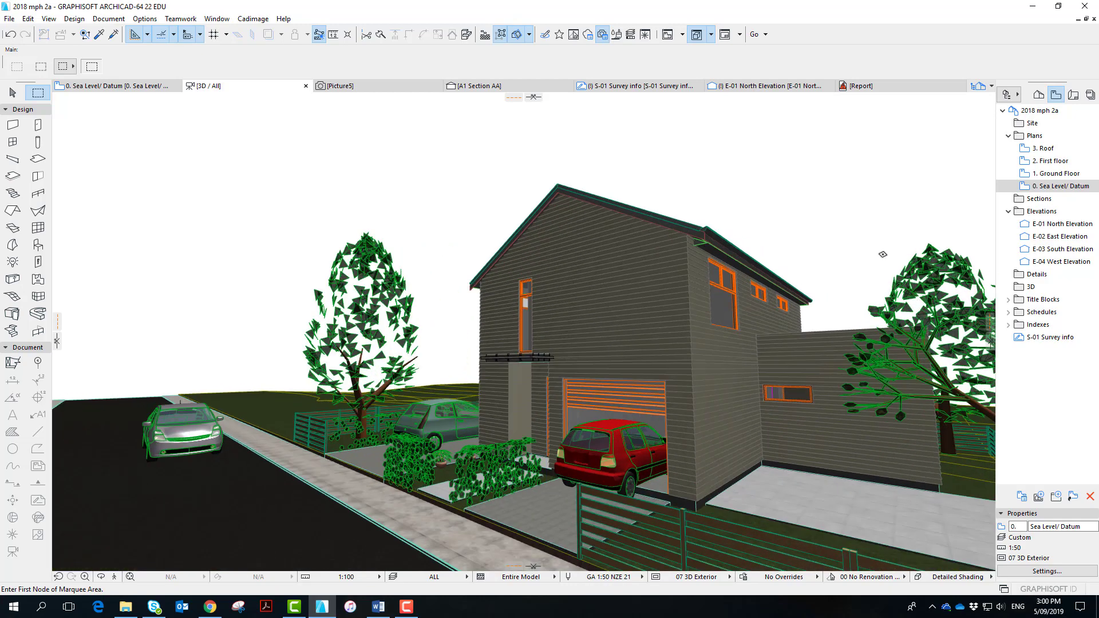
scroll(880, 260, "up", 3)
scroll(886, 266, "up", 4)
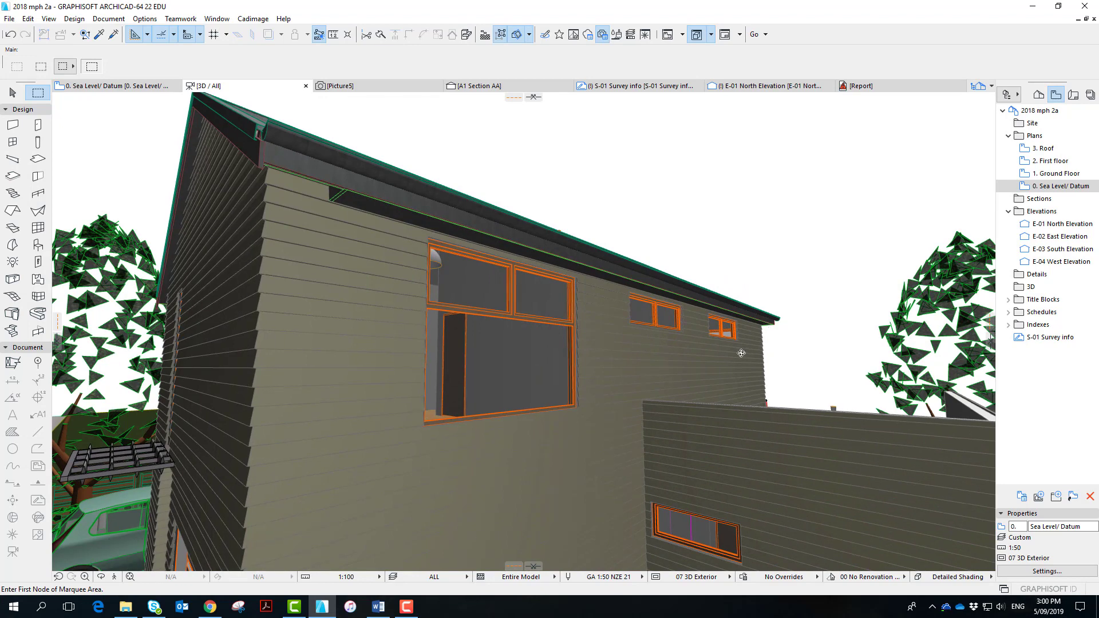
middle_click_drag(741, 353, 622, 281, "shift")
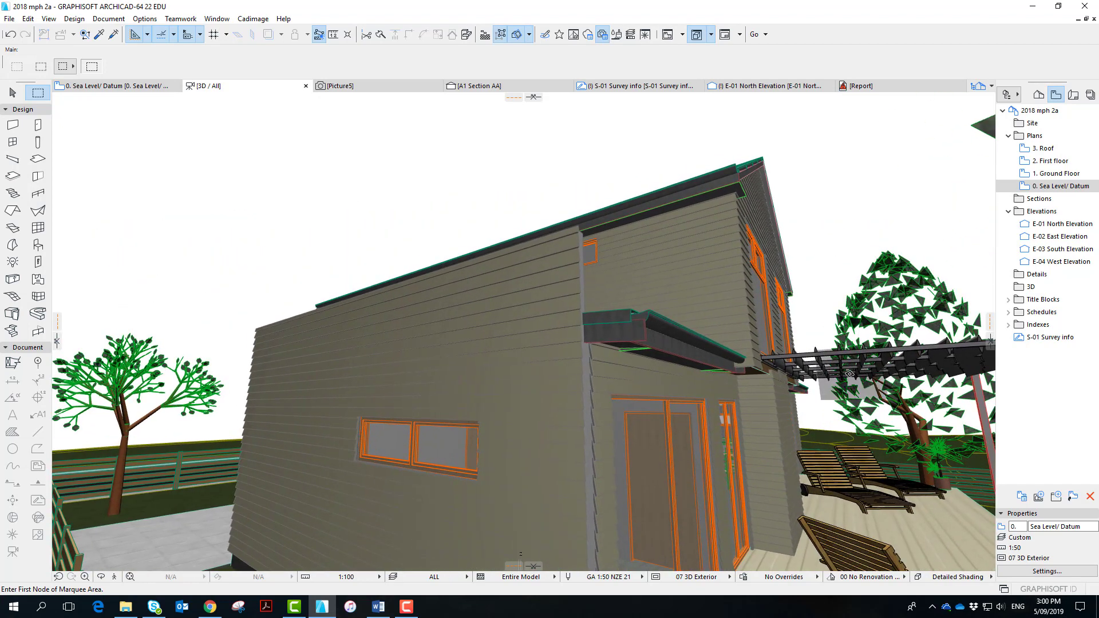
middle_click_drag(846, 293, 768, 366, "shift")
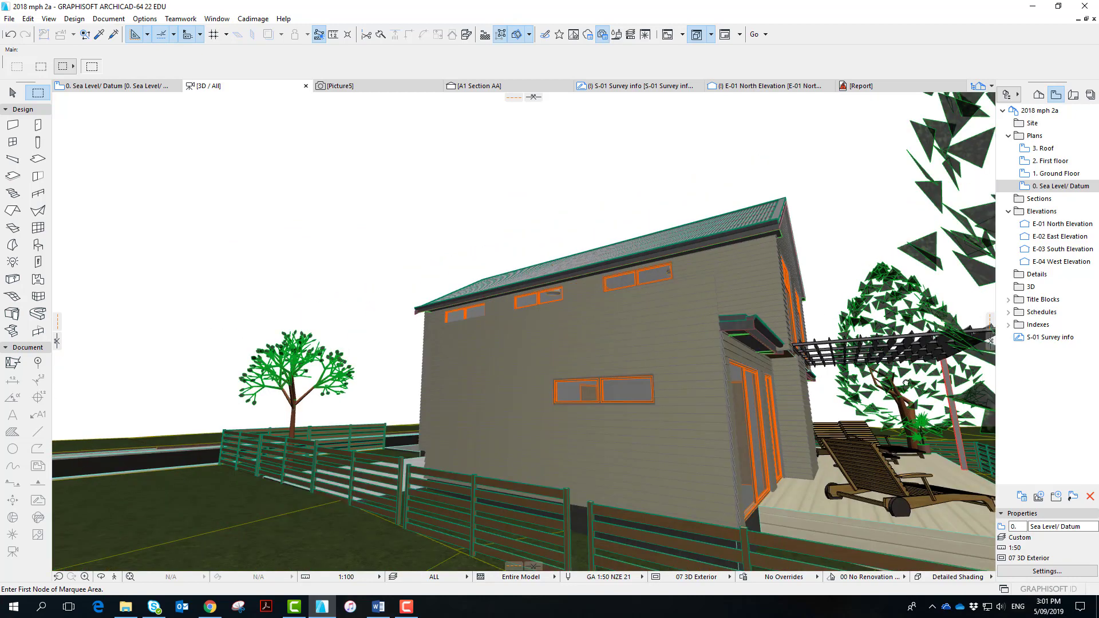
middle_click_drag(888, 412, 573, 383, "shift")
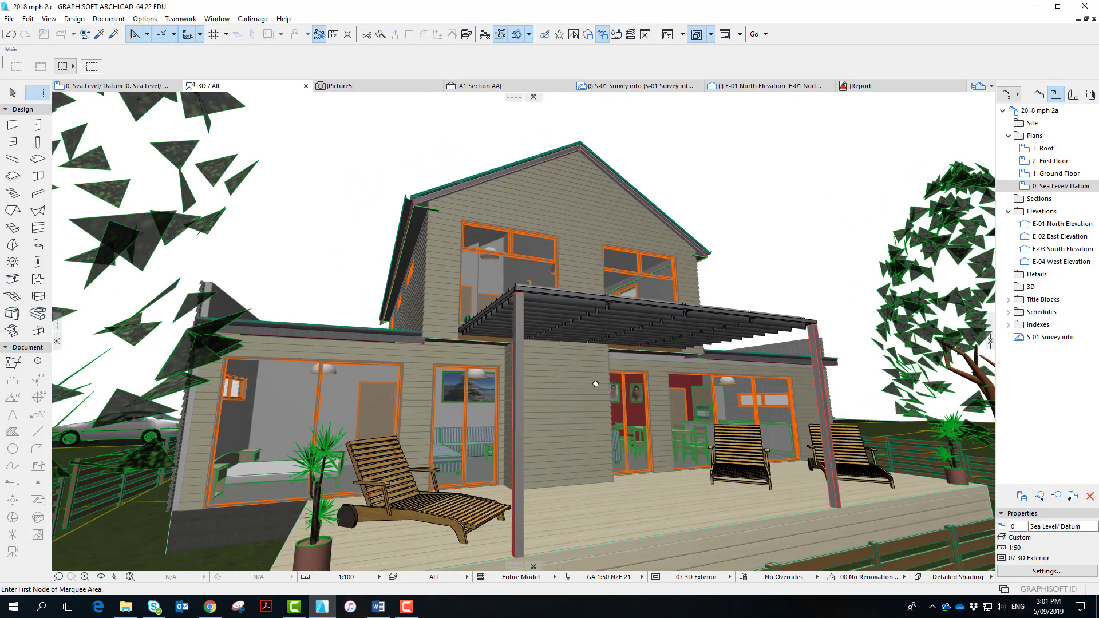
- Open the Ground Floor plan and switch its layer combination to ALL
left_click(1059, 174)
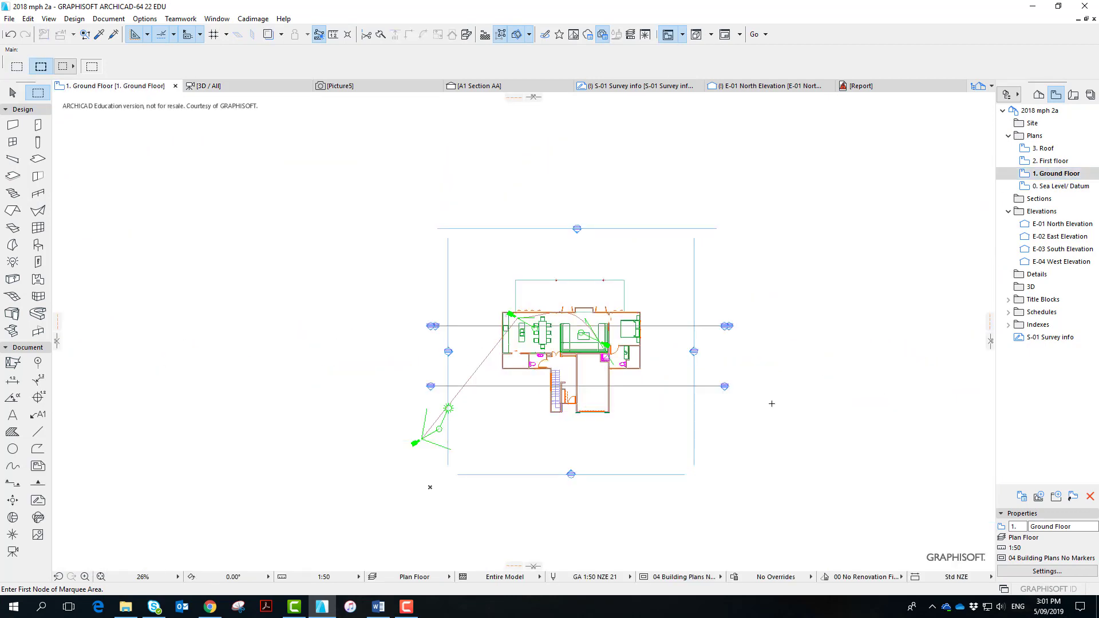
scroll(548, 331, "up", 5)
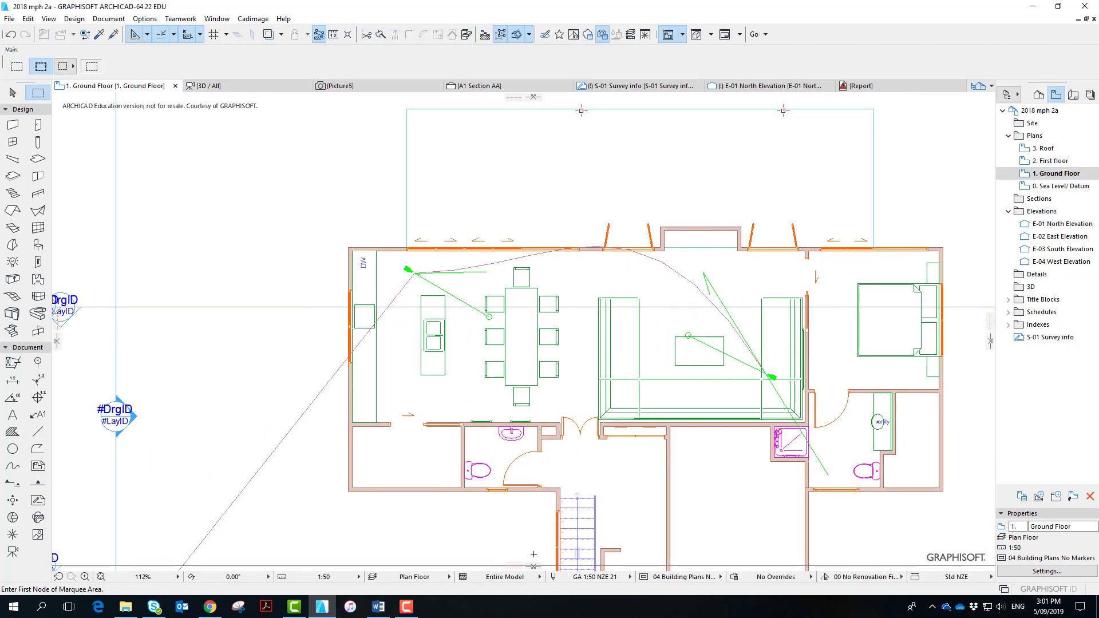
left_click(430, 580)
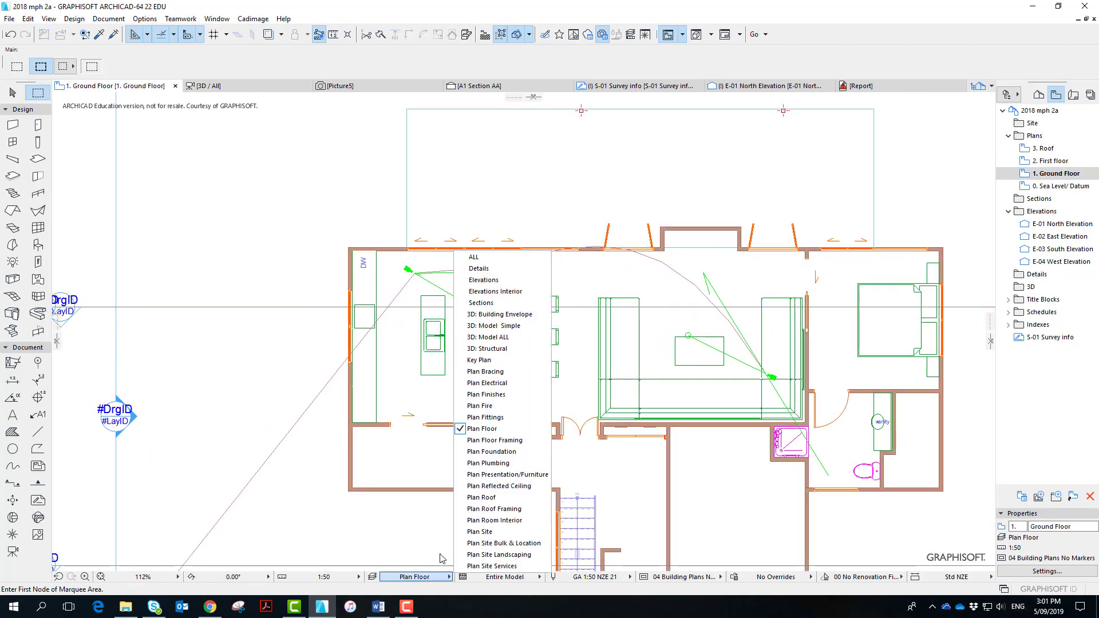
left_click(500, 258)
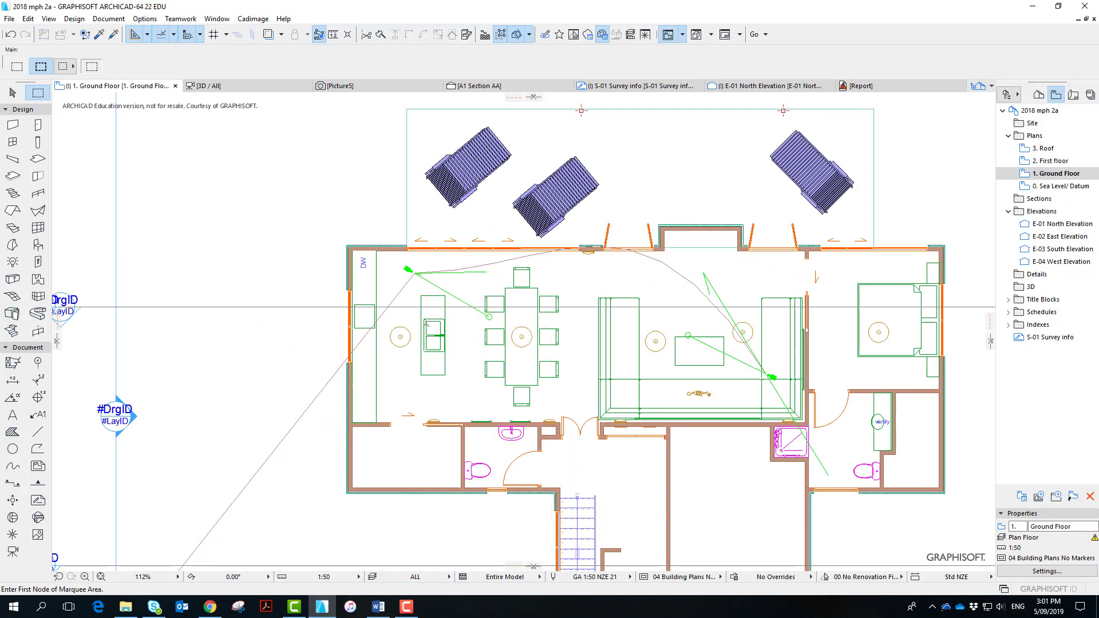
- Review the light settings and colour presets of the pendant lamp beside the kitchen island, then deselect the lamp
left_click(403, 337)
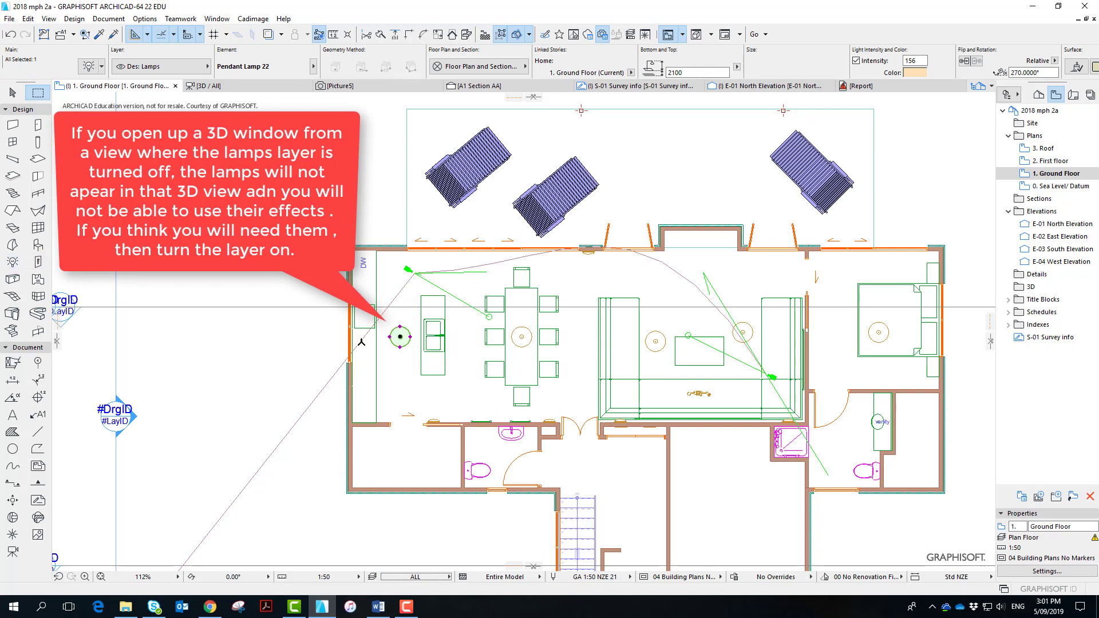
left_click(89, 66)
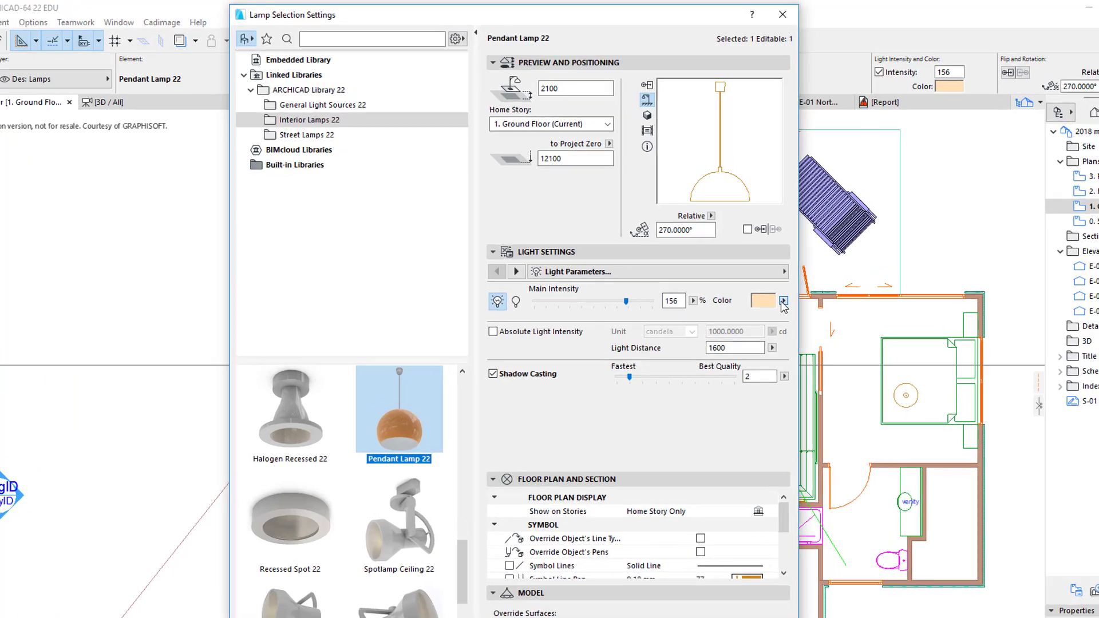
left_click(783, 301)
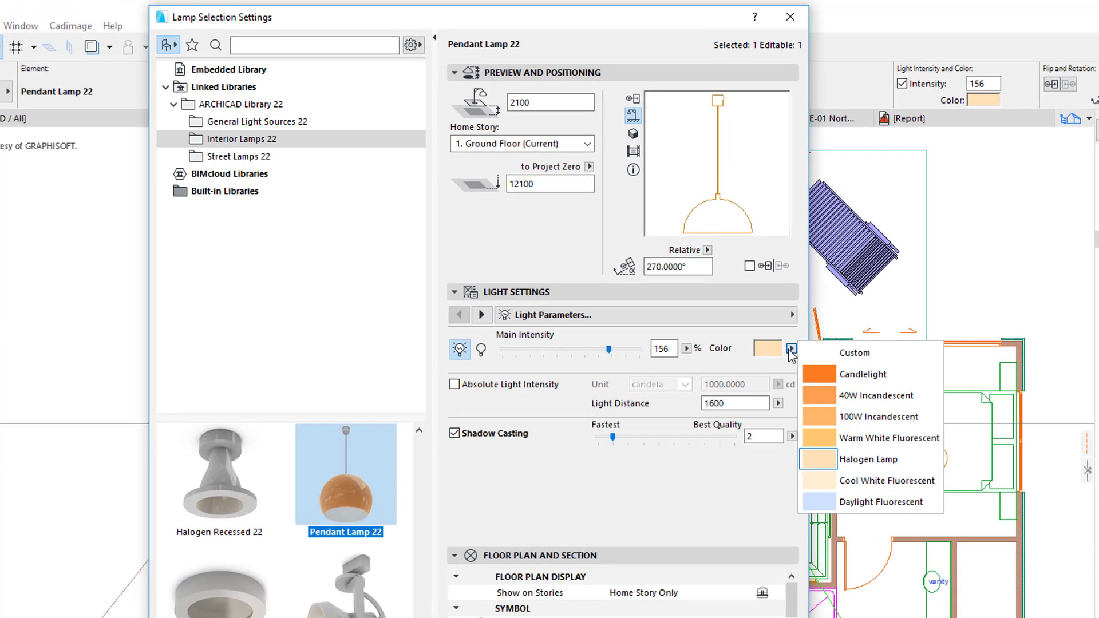
left_click(791, 350)
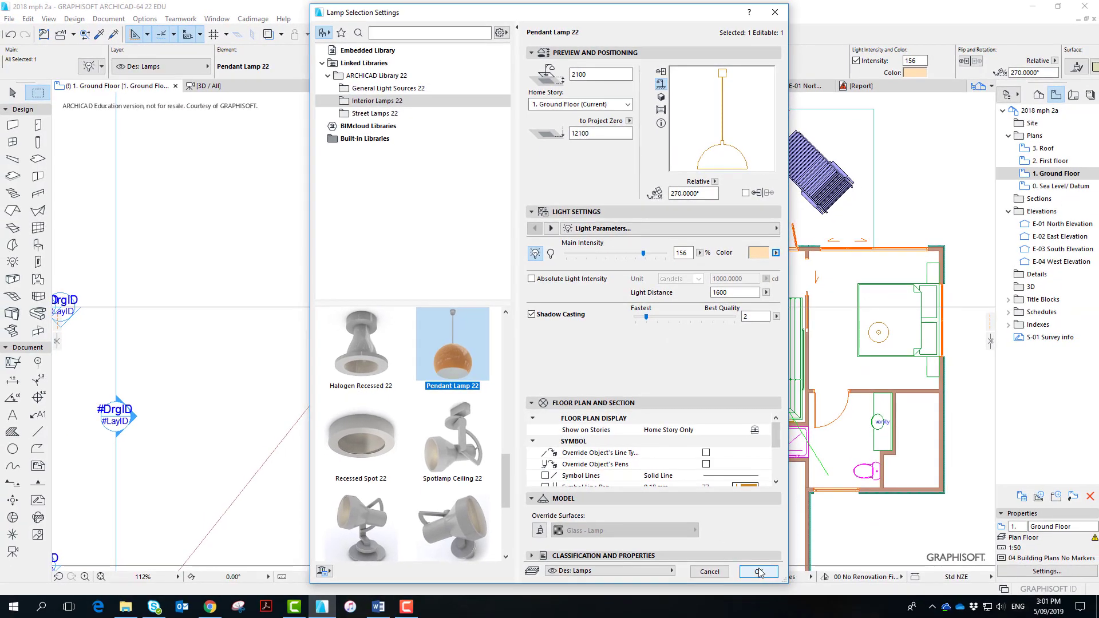
left_click(757, 573)
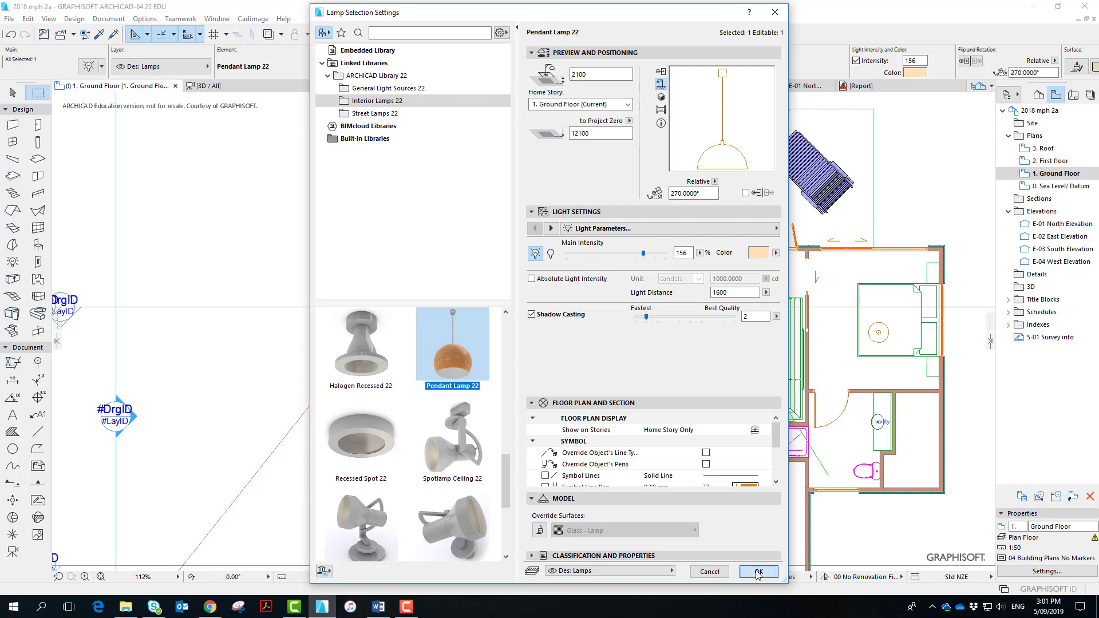
key("Escape")
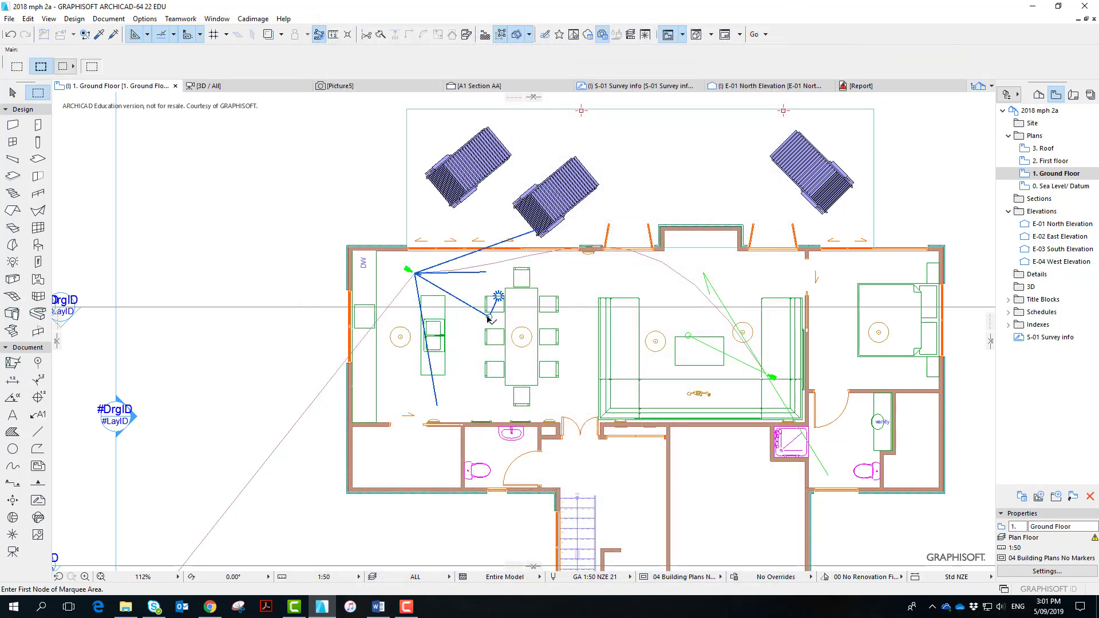
- Show the view from the dining-area camera in 3D and set the PhotoRendering scene to Indoor Daylight Fast (Physical)
left_click(488, 315)
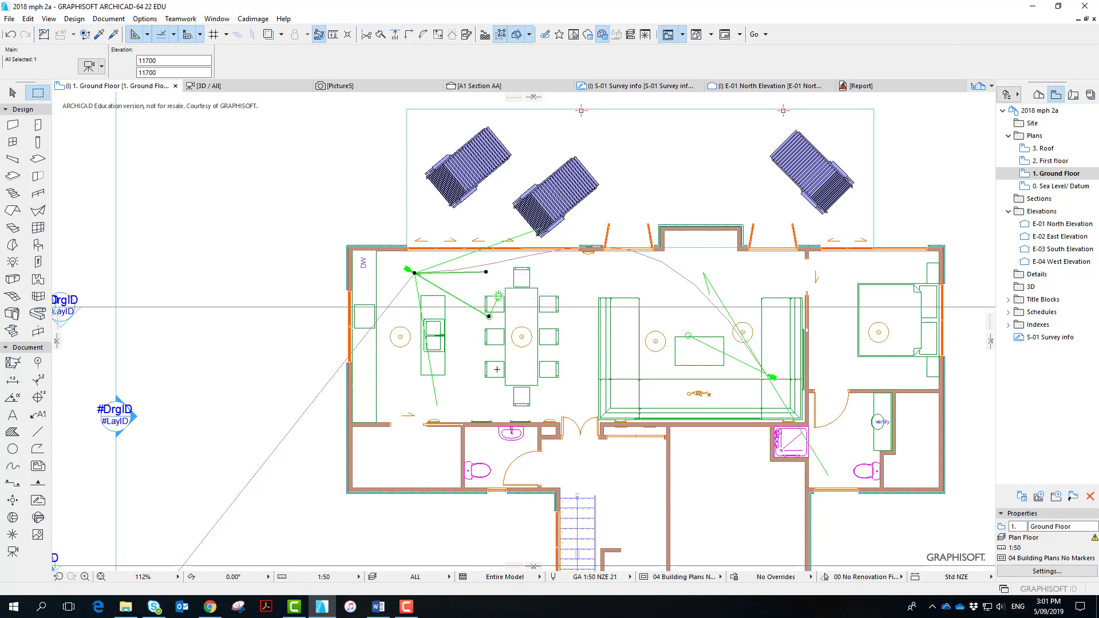
key("F3")
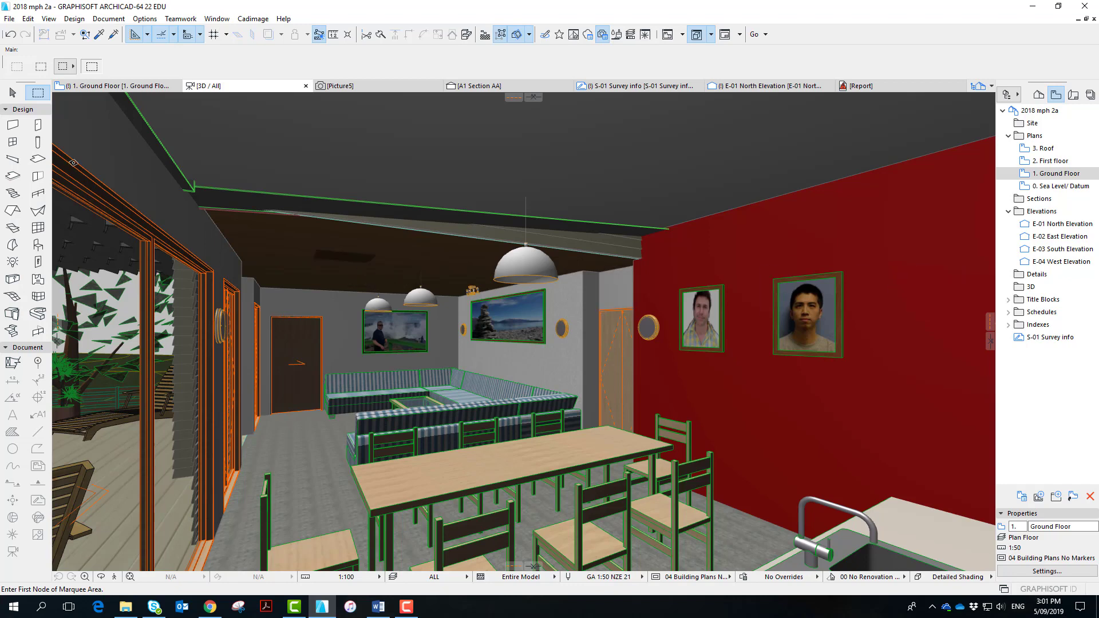
left_click_drag(2, 23, 882, 30)
left_click(938, 158)
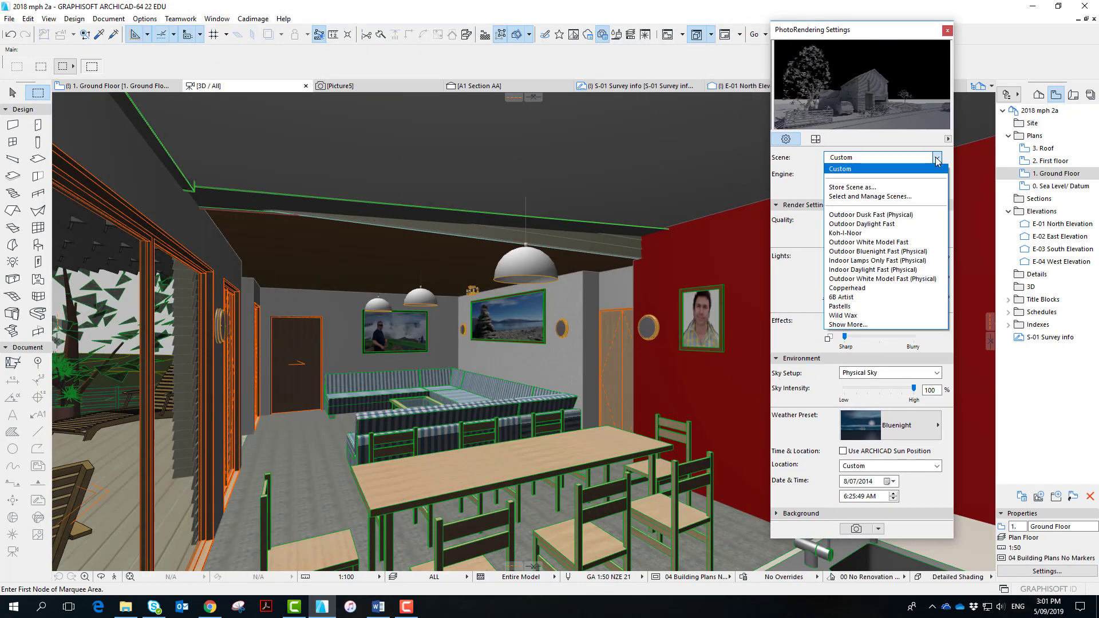
left_click(923, 196)
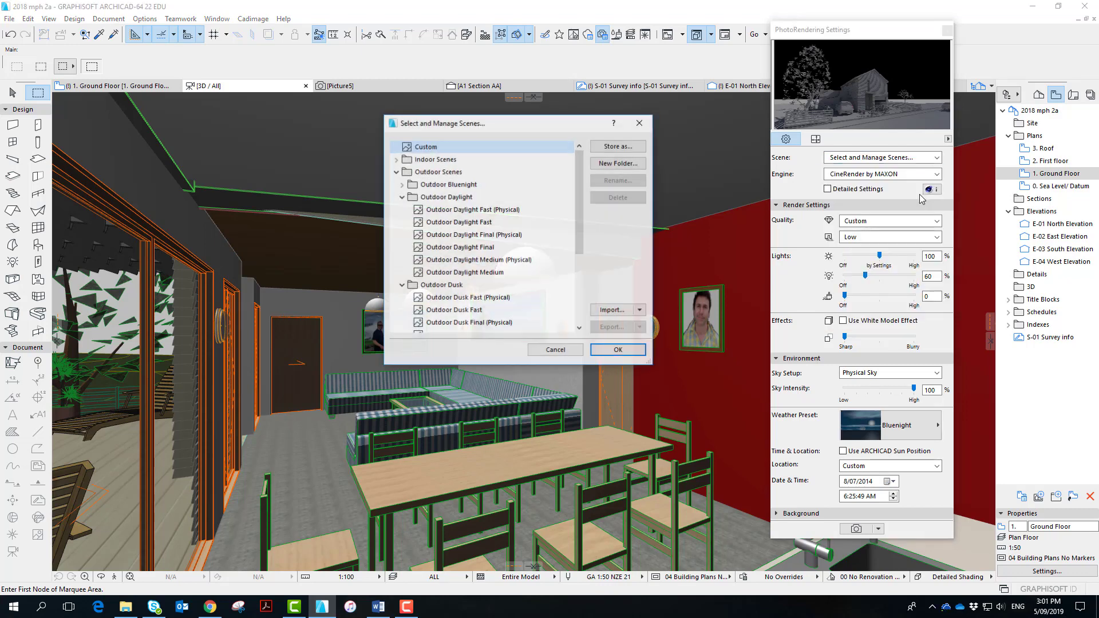
left_click(402, 197)
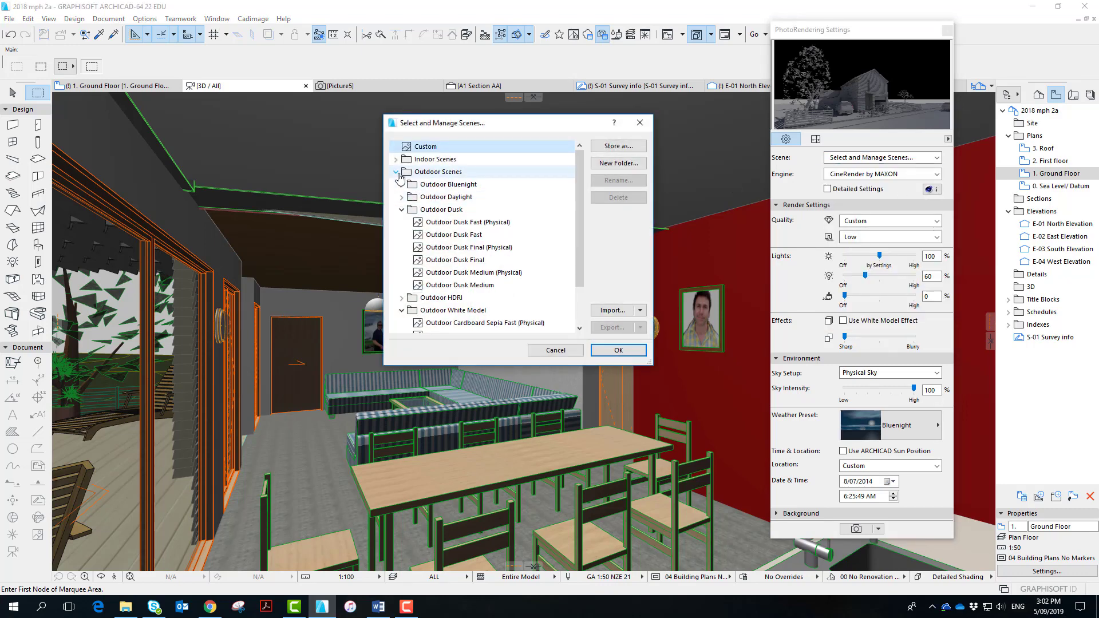
left_click(397, 173)
left_click(396, 160)
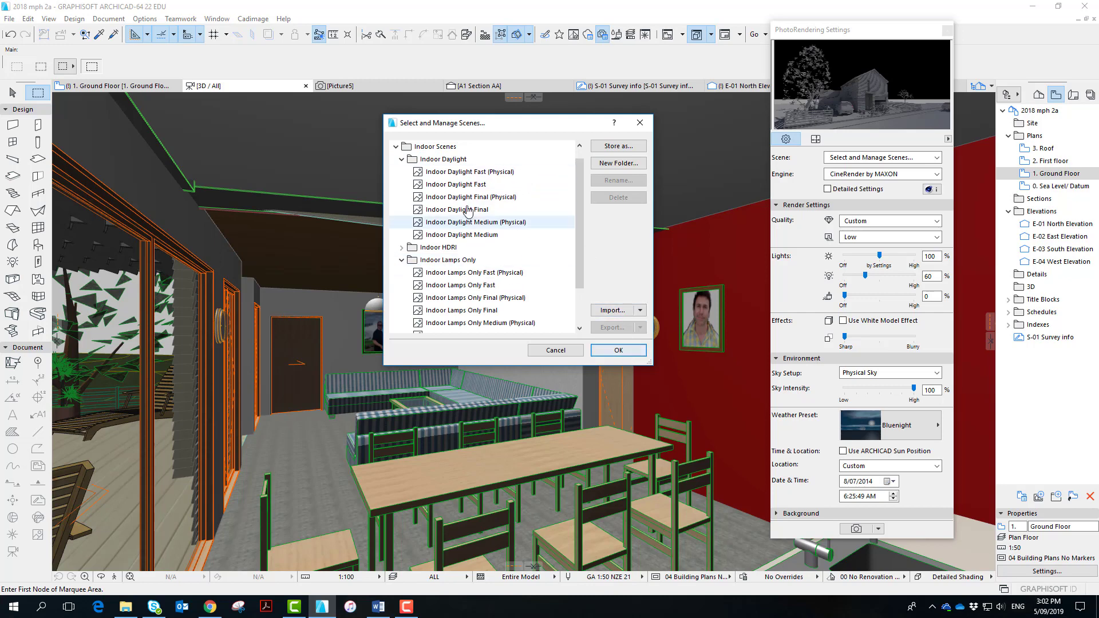
left_click(616, 349)
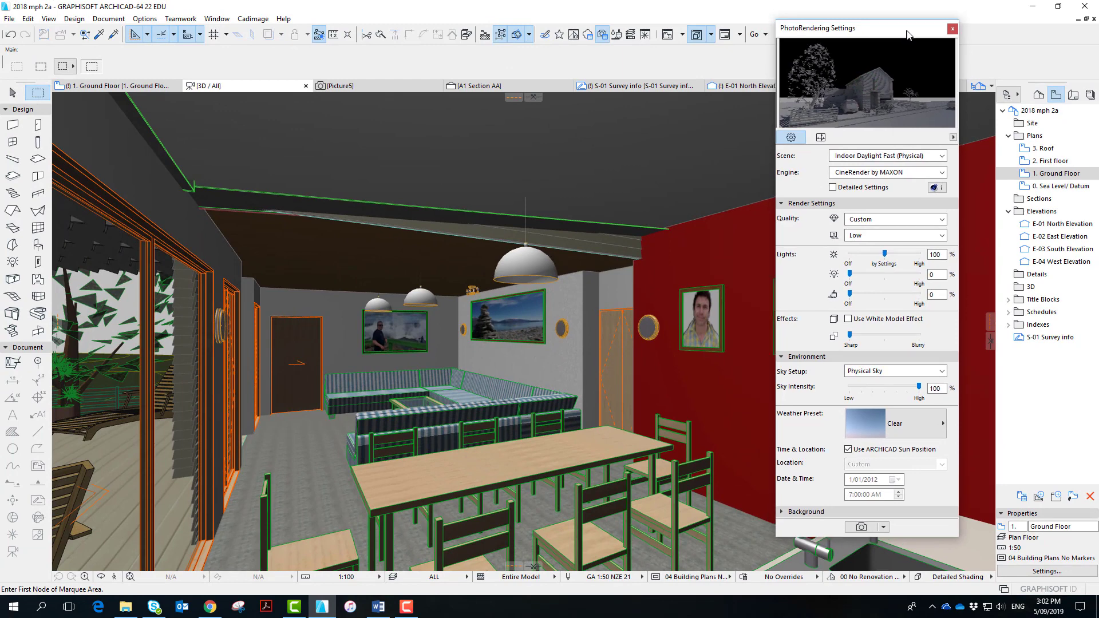
left_click_drag(907, 36, 1010, 30)
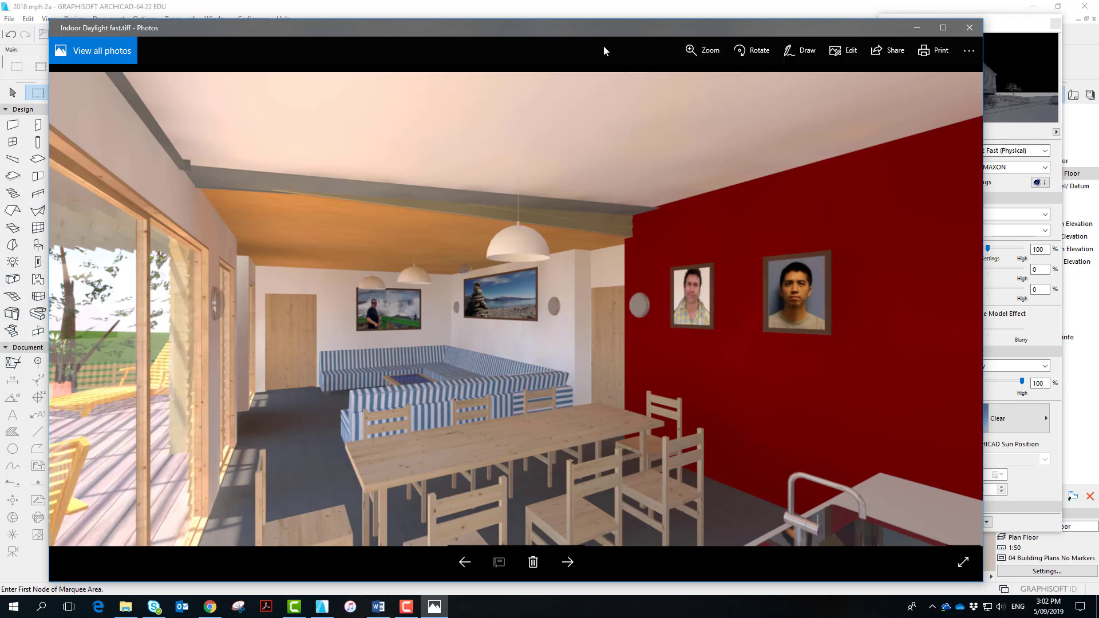
- Compare the finished Indoor Daylight fast and Indoor lamps only renderings in Photos, and return to ARCHICAD
left_click_drag(603, 28, 562, 9)
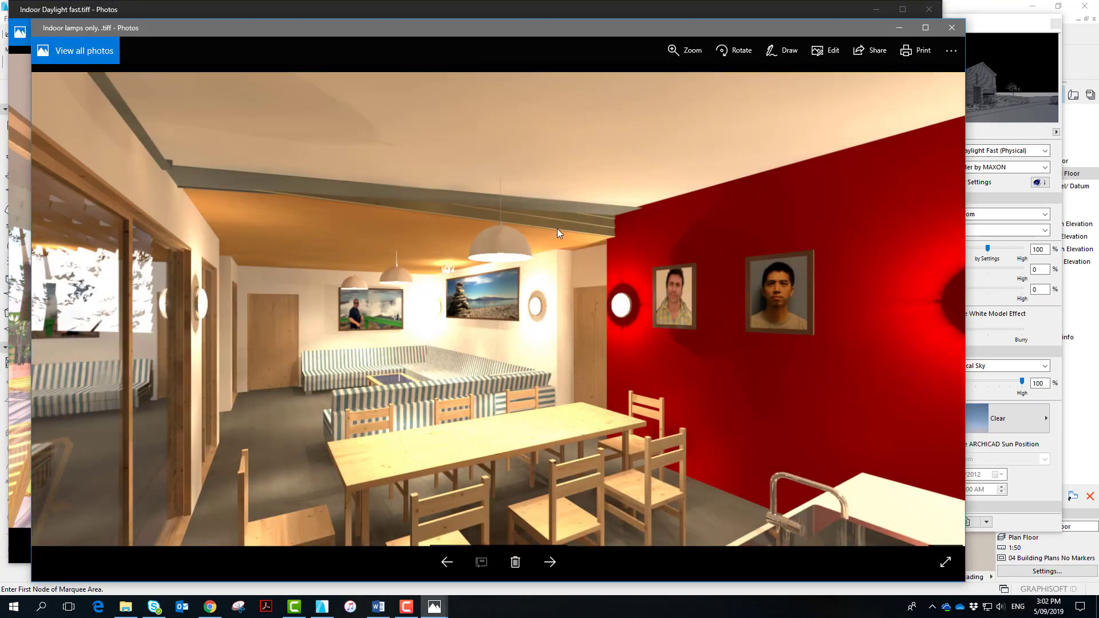
left_click_drag(516, 26, 615, 11)
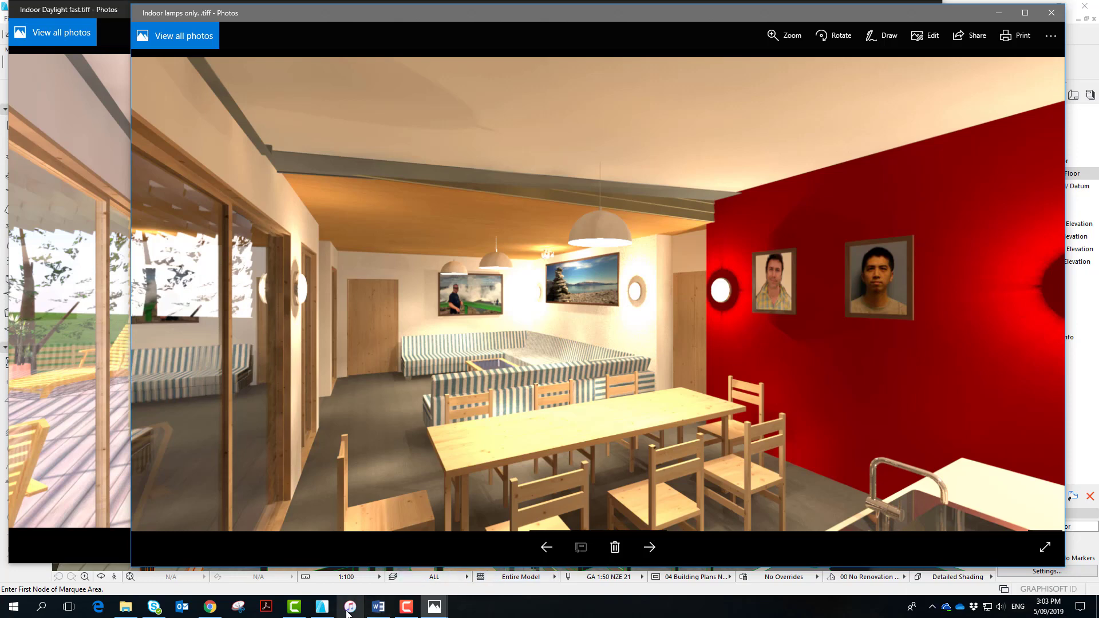
left_click(323, 608)
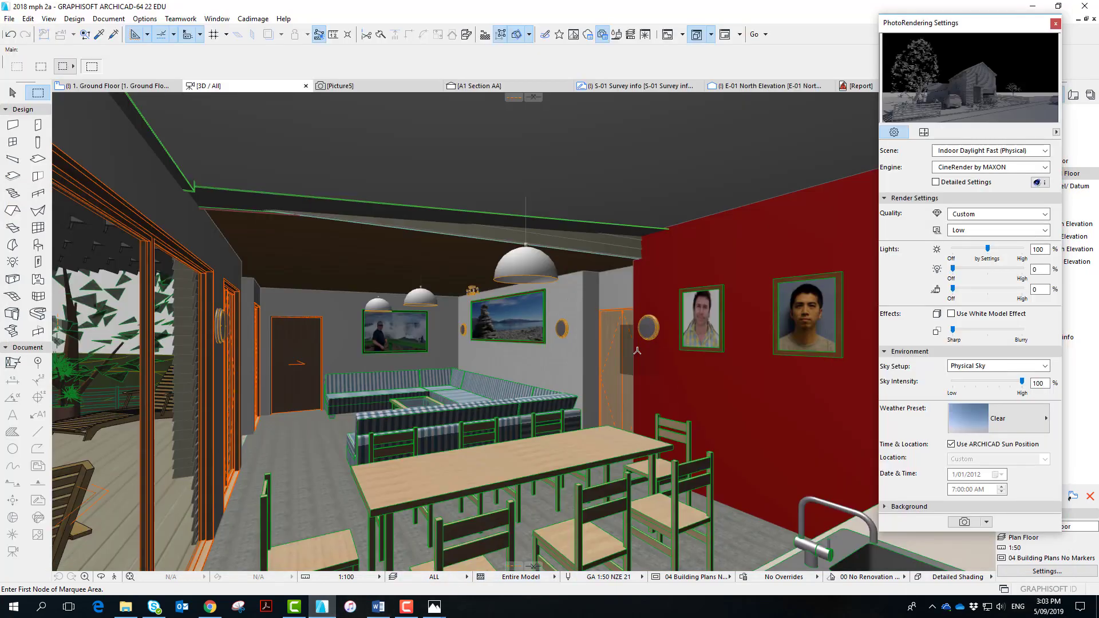
- Review the Light Parameters and Lamp Geometry settings of the wall lamp on the red wall, and close its settings
left_click(656, 329)
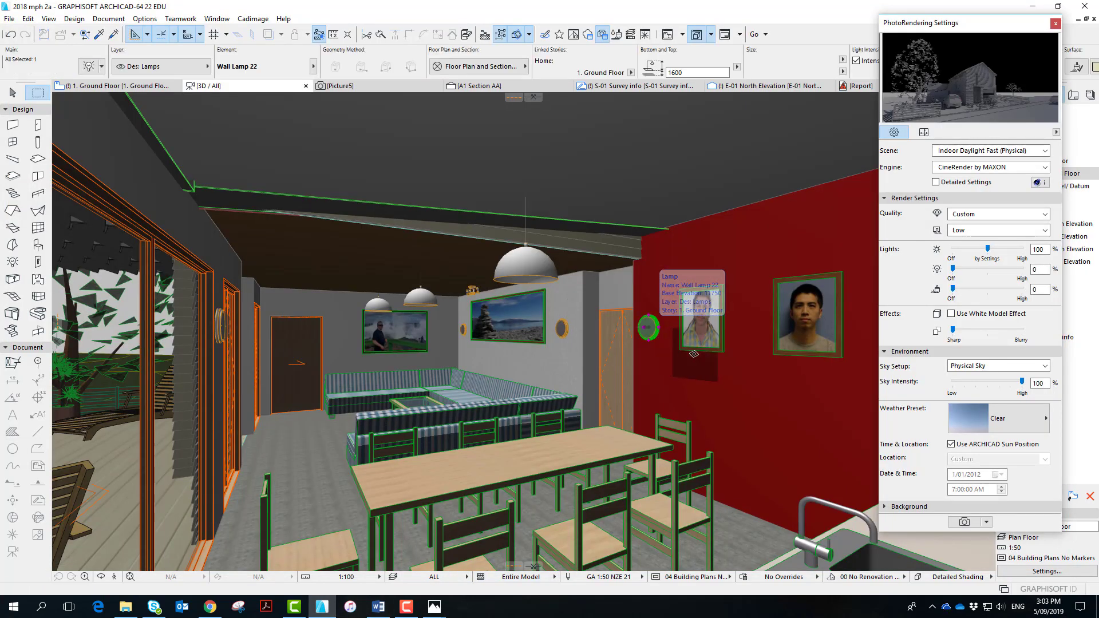
left_click(89, 65)
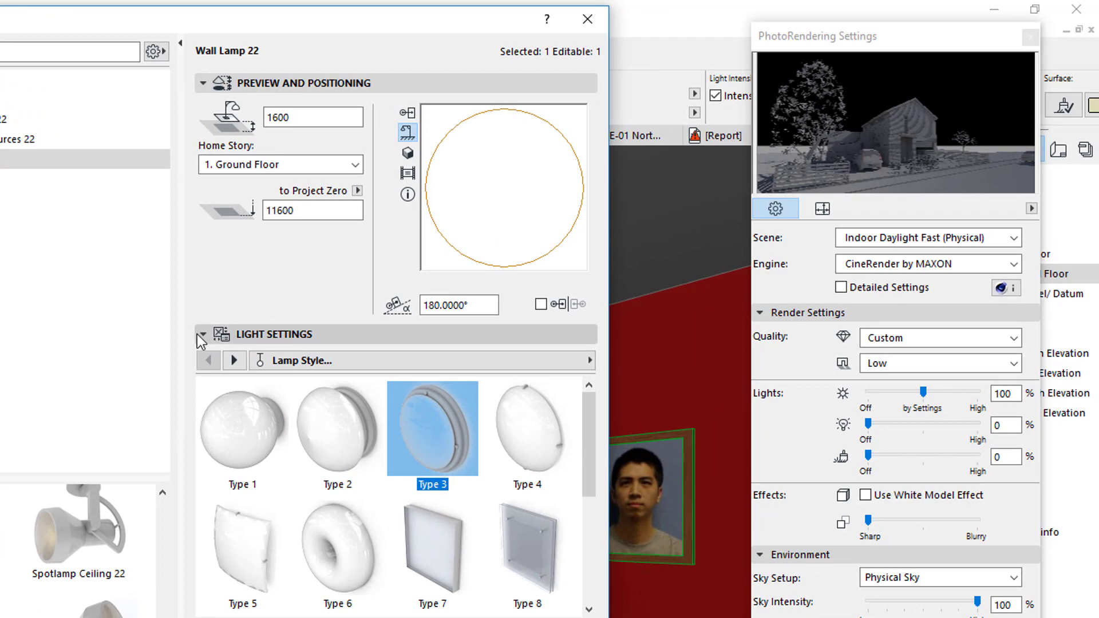
left_click(203, 334)
left_click(203, 334)
left_click(545, 359)
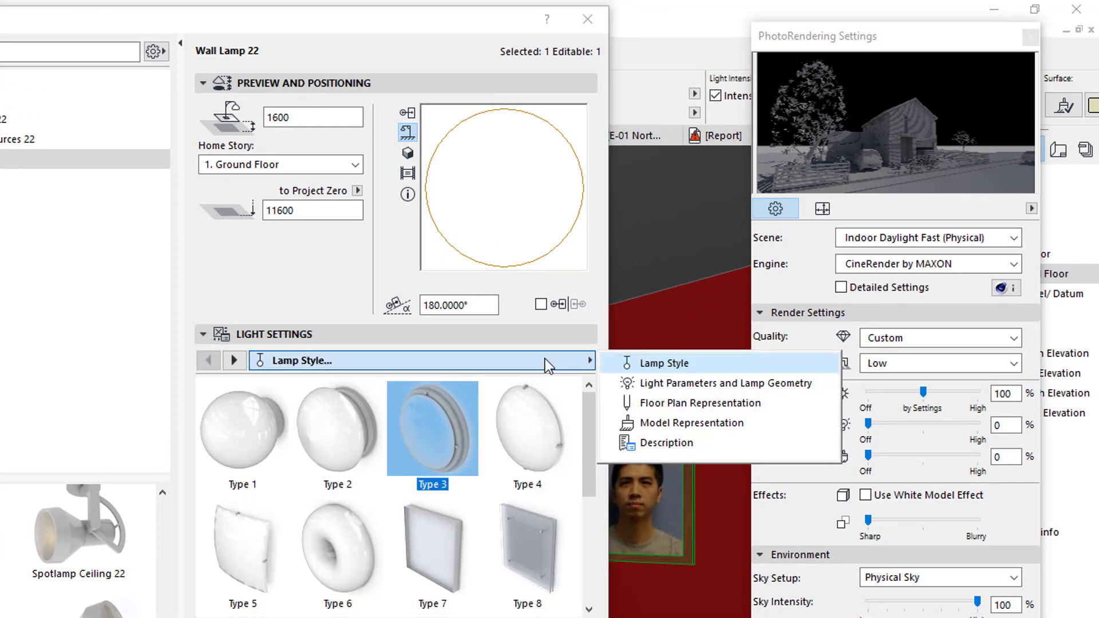
left_click(704, 384)
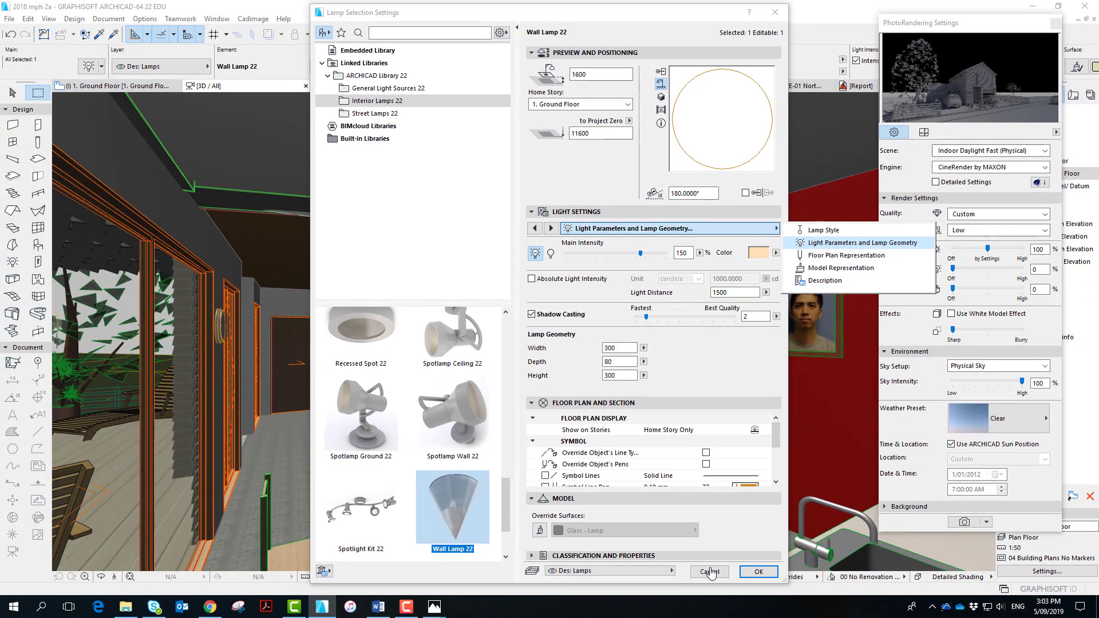
left_click(718, 572)
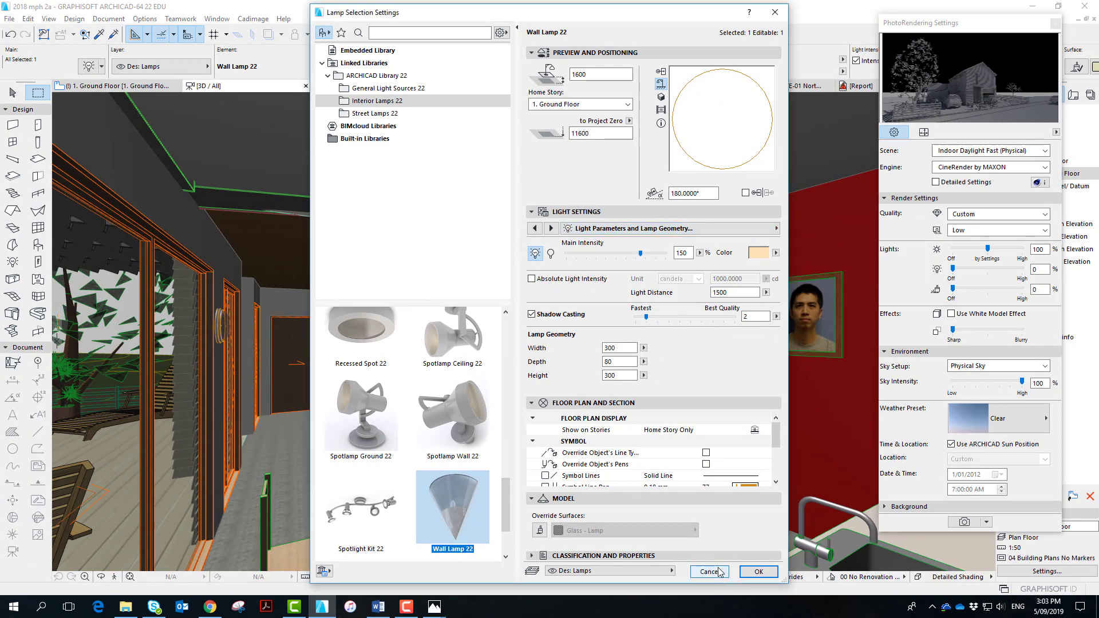
left_click(746, 572)
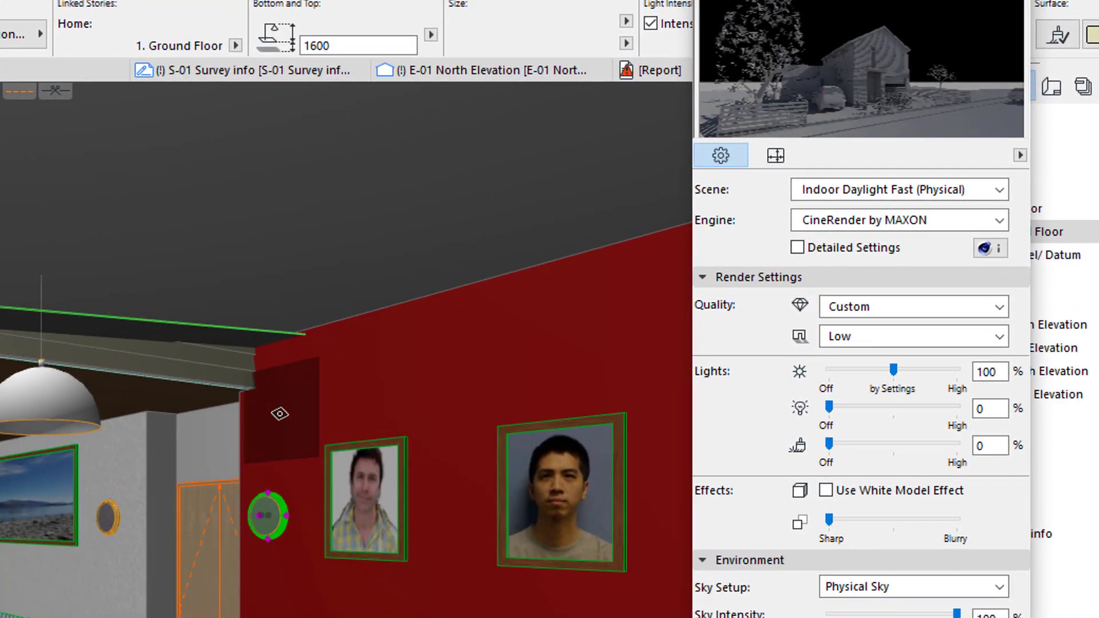
- Review the lamp light intensity and the available weather presets for the rendering, and close the PhotoRendering settings
left_click(830, 403)
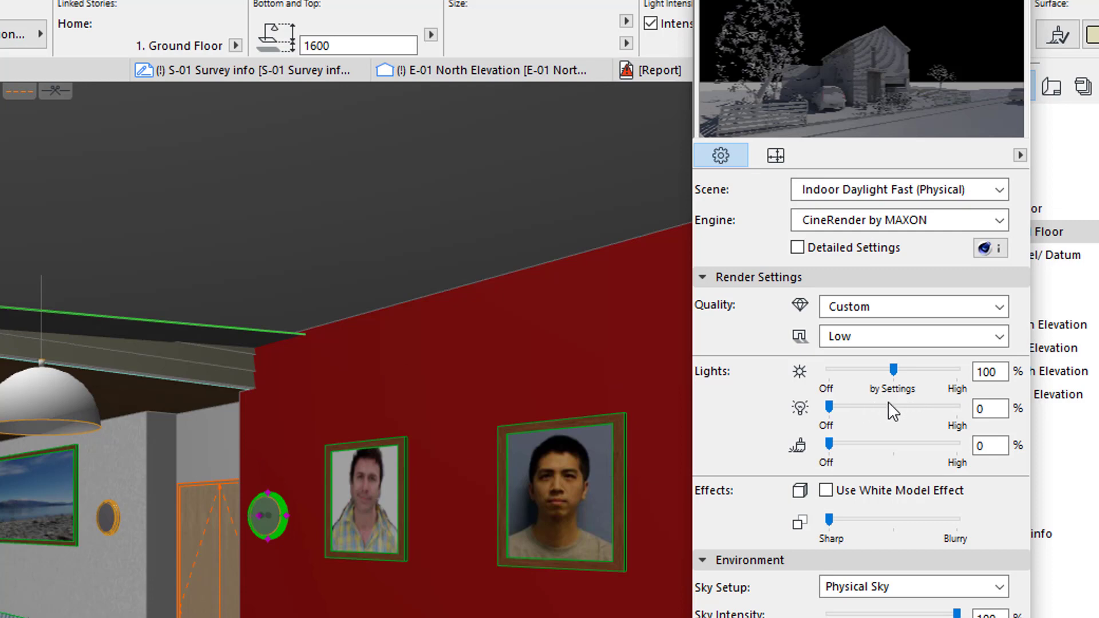
left_click(859, 613)
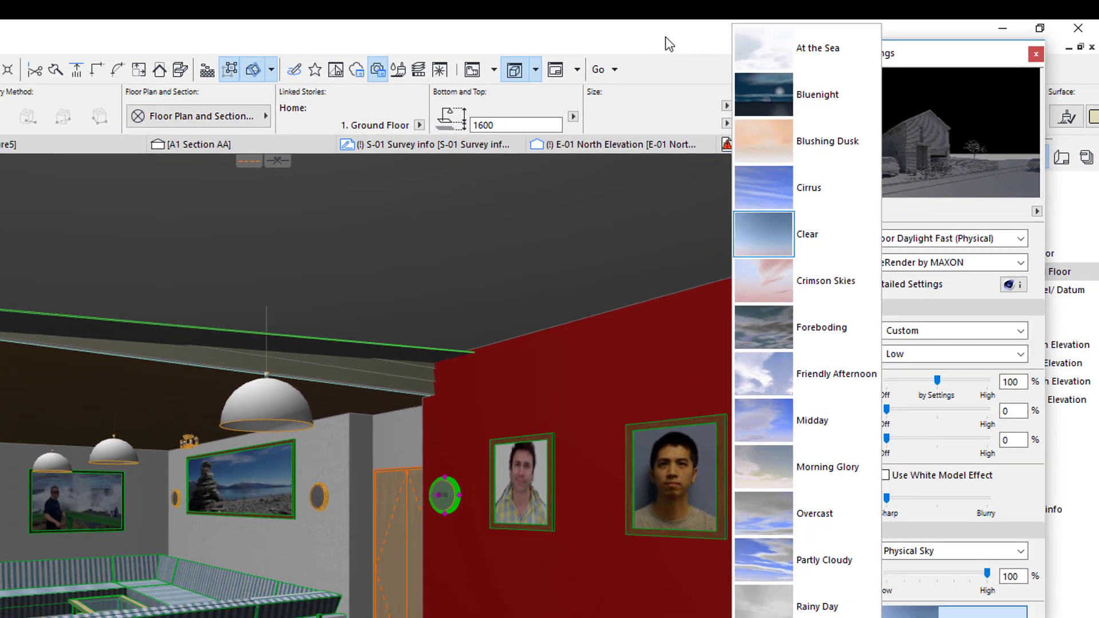
left_click(669, 44)
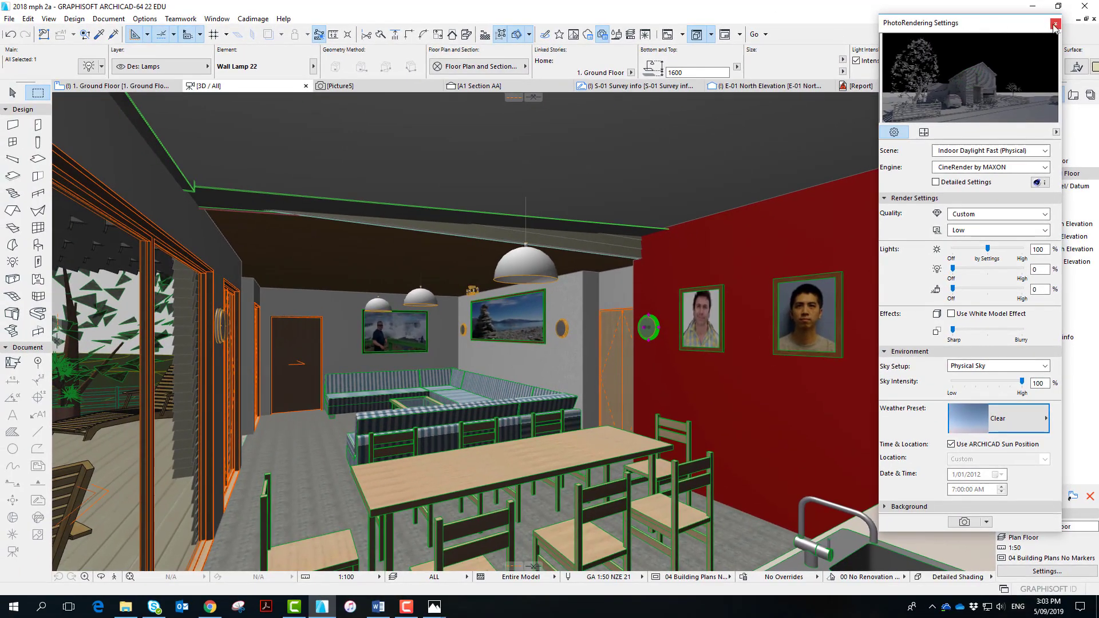
left_click(1055, 25)
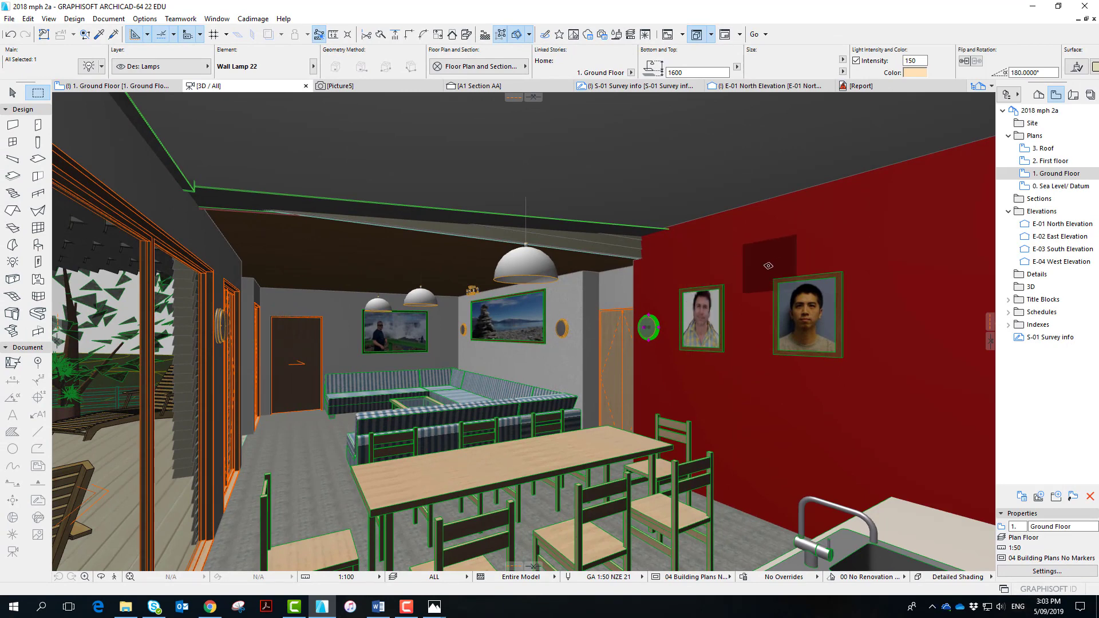
- Turn on the 3D cutaway and place a vertical cutting plane lengthwise through the two-storey part, removing the single-storey side
scroll(767, 265, "down", 2)
scroll(767, 266, "down", 5)
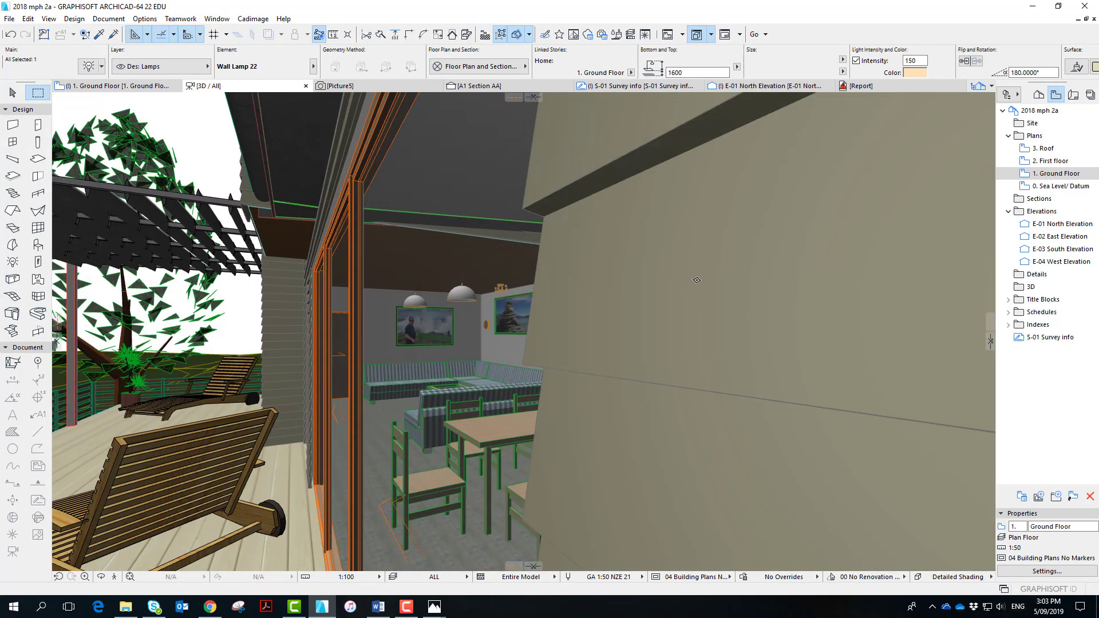
scroll(665, 300, "down", 5)
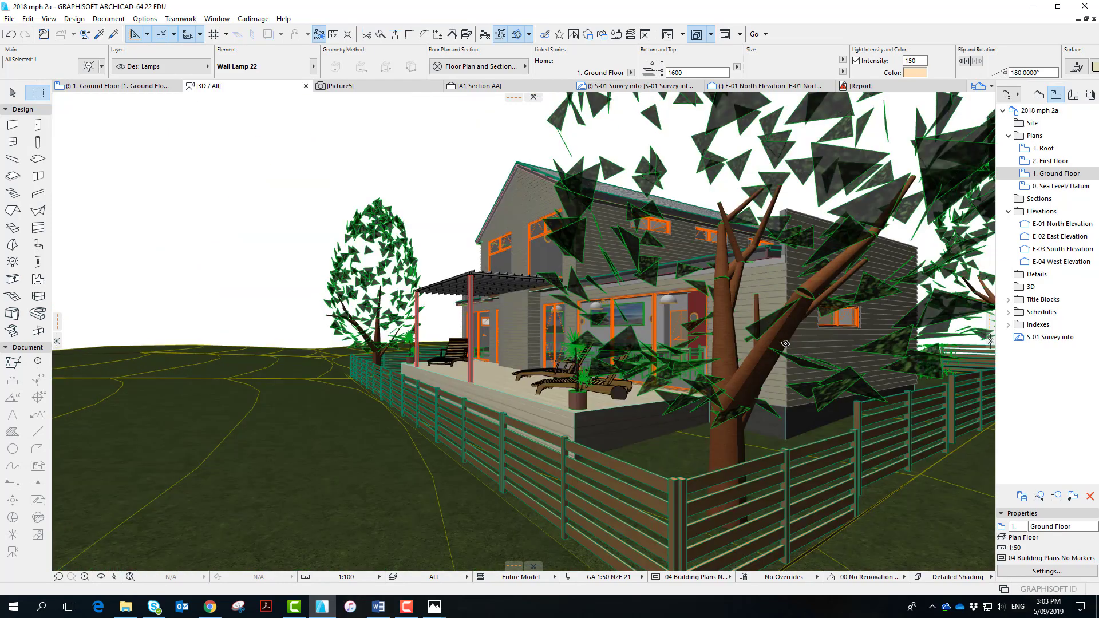
middle_click_drag(785, 344, 734, 361, "shift")
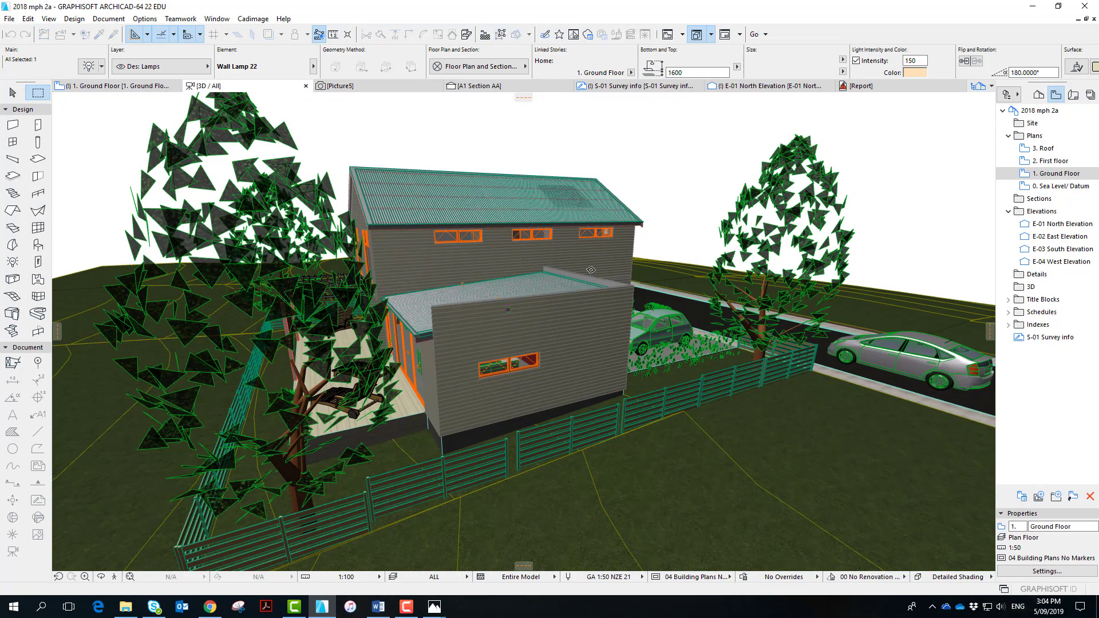
middle_click_drag(622, 286, 661, 285, "shift")
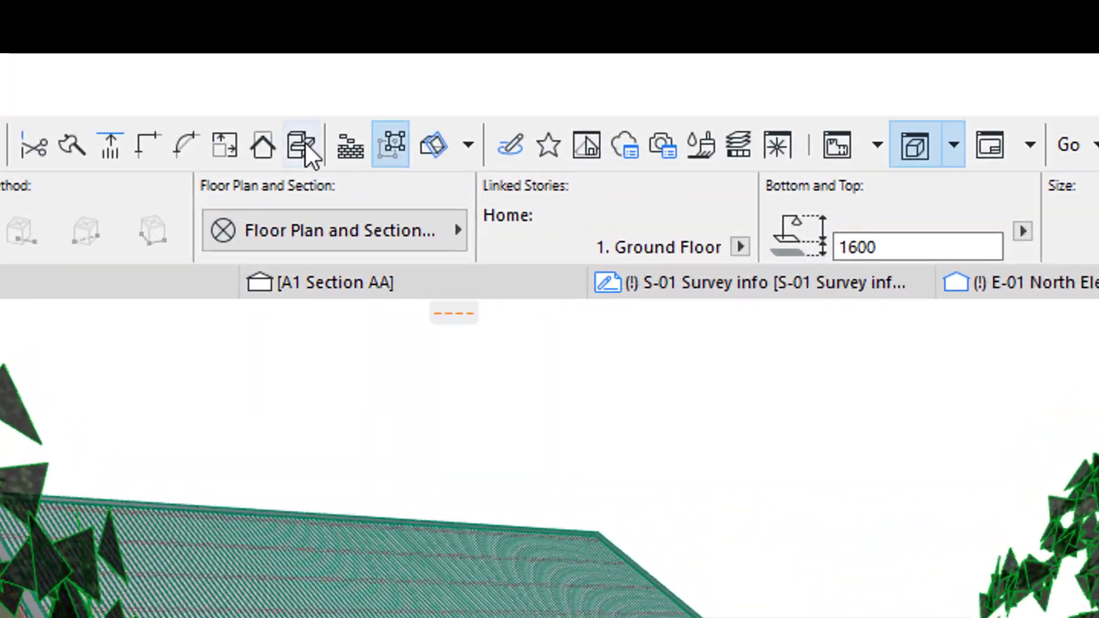
left_click(433, 143)
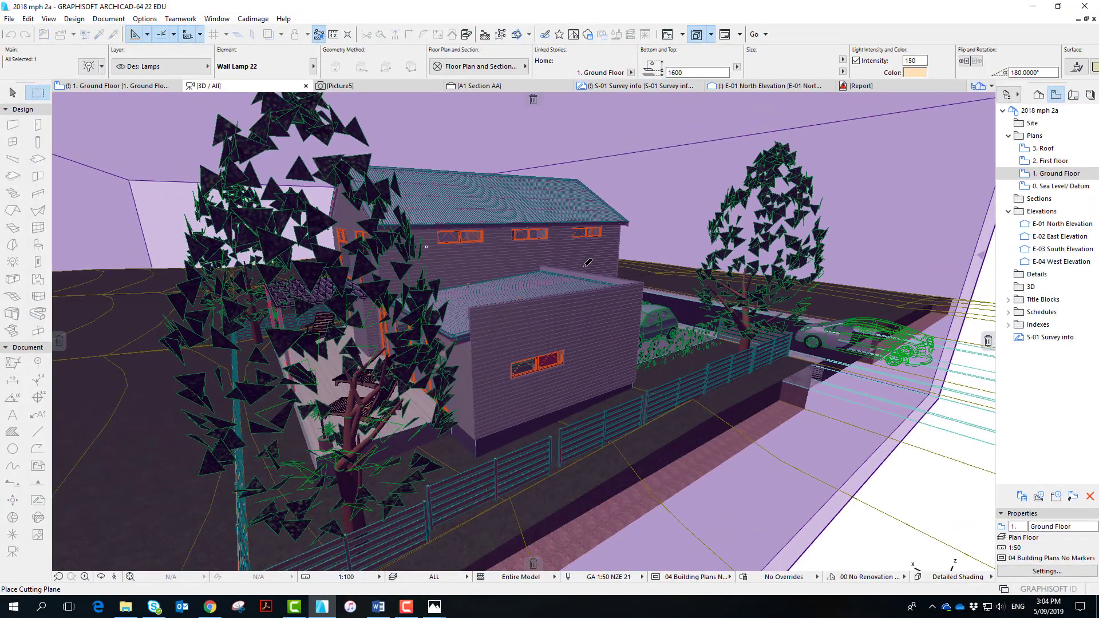
left_click_drag(585, 267, 408, 182)
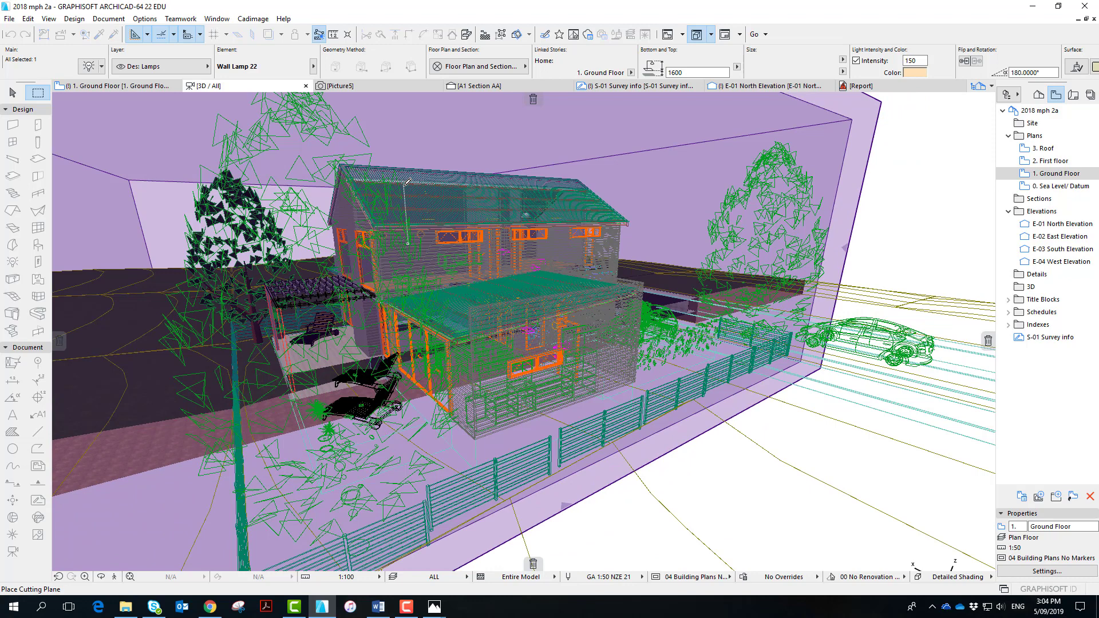
left_click(407, 182)
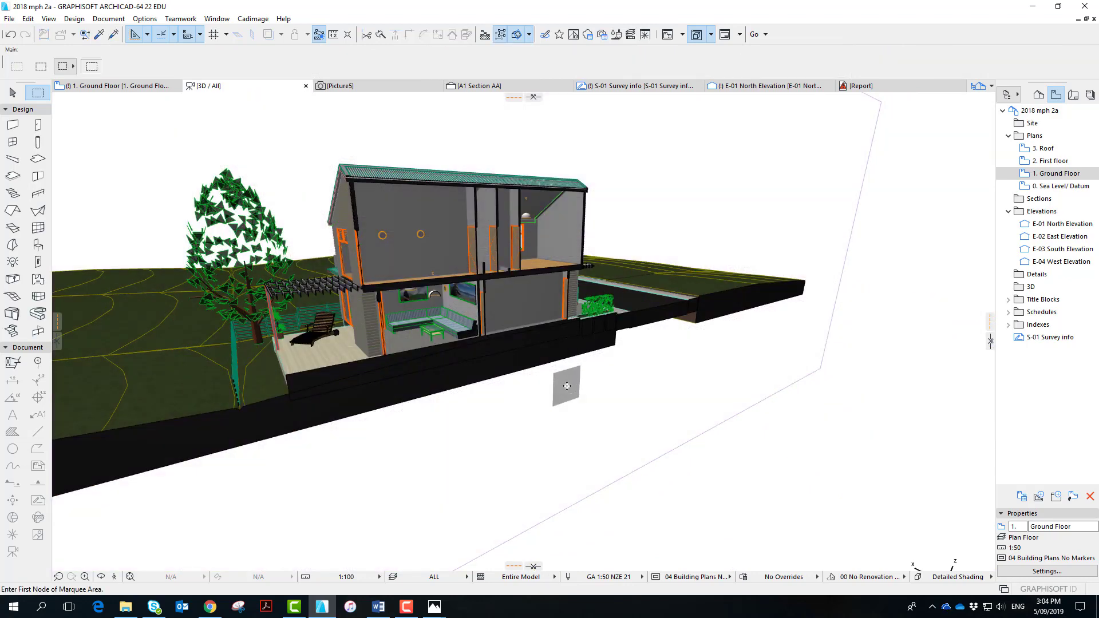
- Examine the sectioned house from several angles, looking into the ground-floor lounge and the upper rooms
middle_click_drag(562, 368, 679, 417, "shift")
scroll(679, 417, "up", 1)
scroll(696, 418, "up", 2)
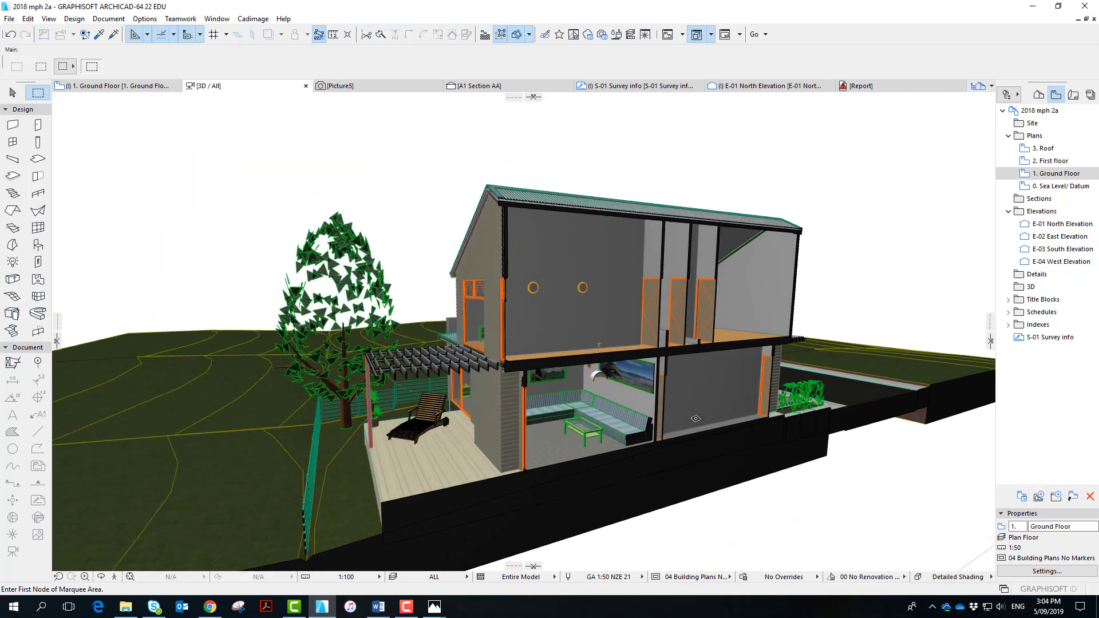
scroll(666, 424, "up", 3)
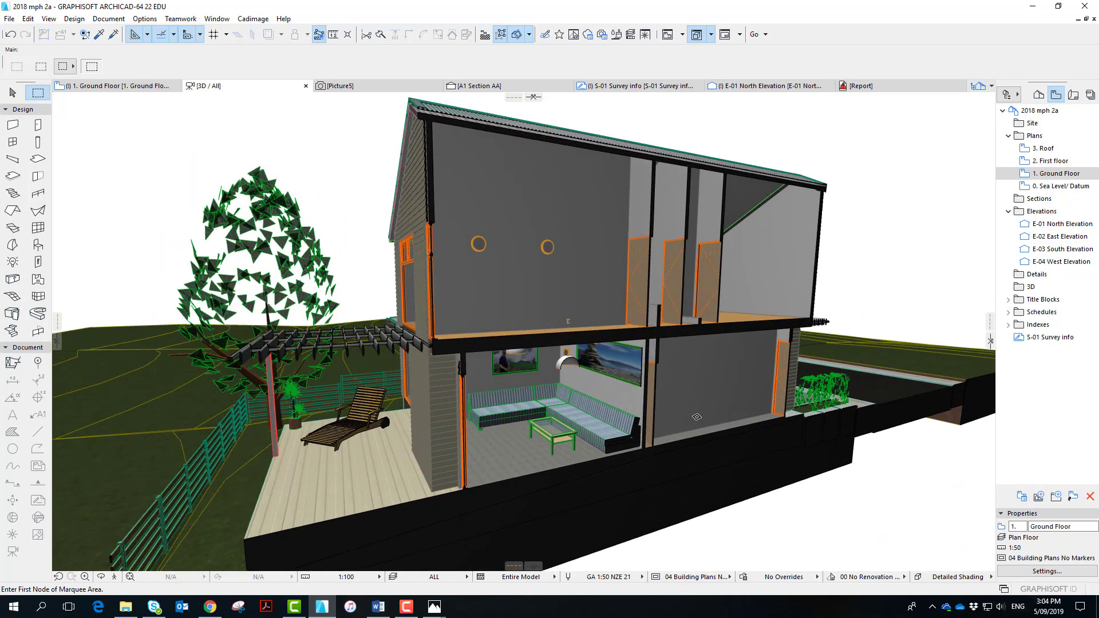
middle_click_drag(666, 424, 809, 496, "shift")
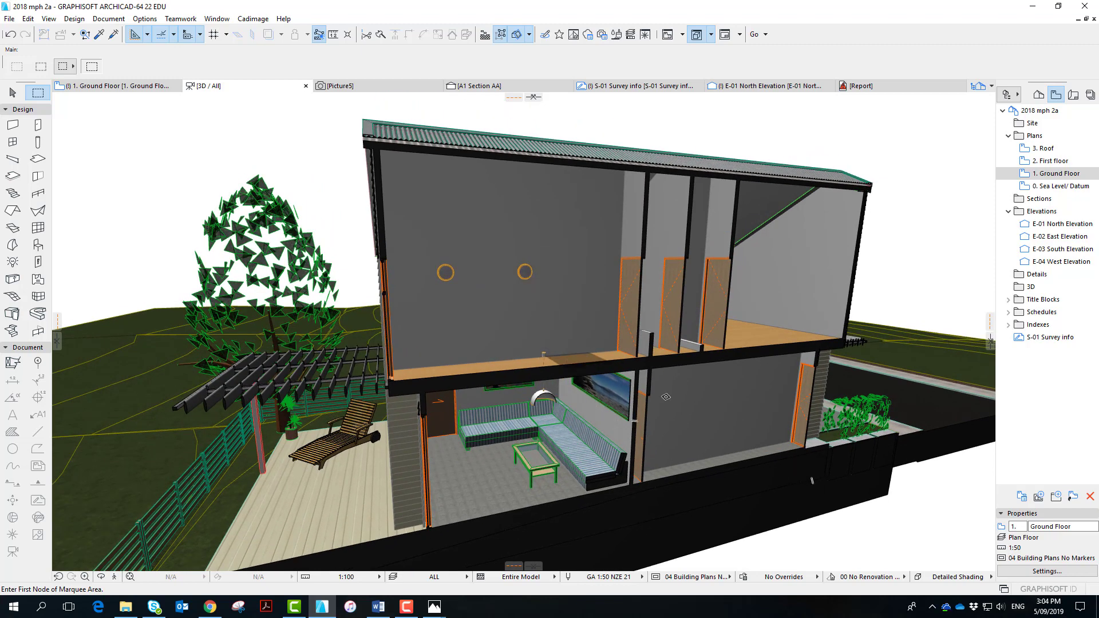
middle_click_drag(729, 432, 764, 434, "shift")
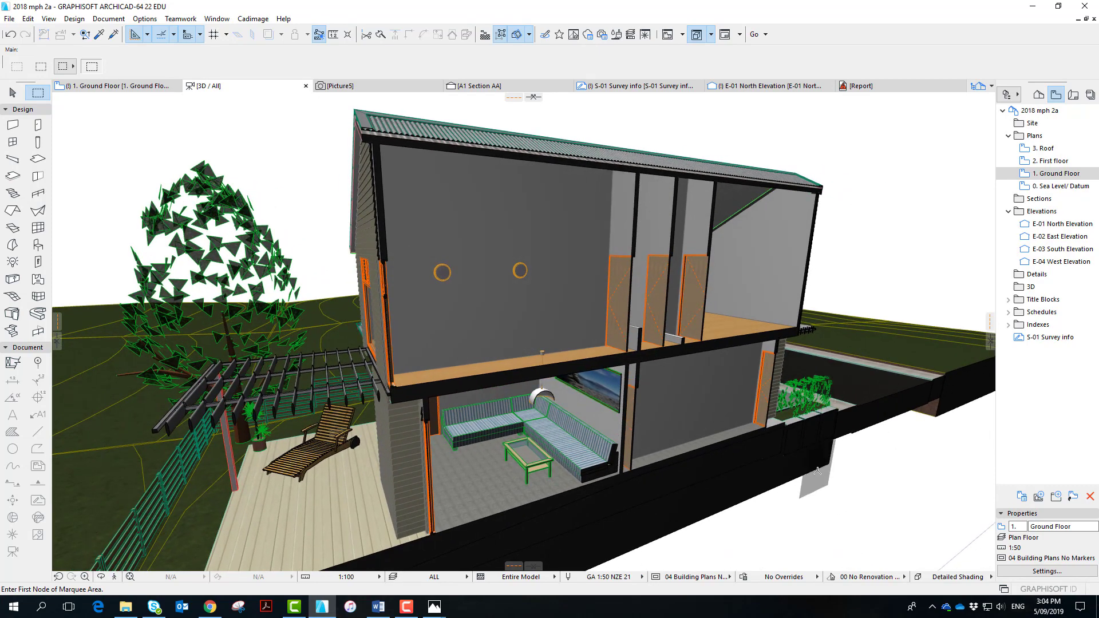
middle_click_drag(741, 422, 605, 436, "shift")
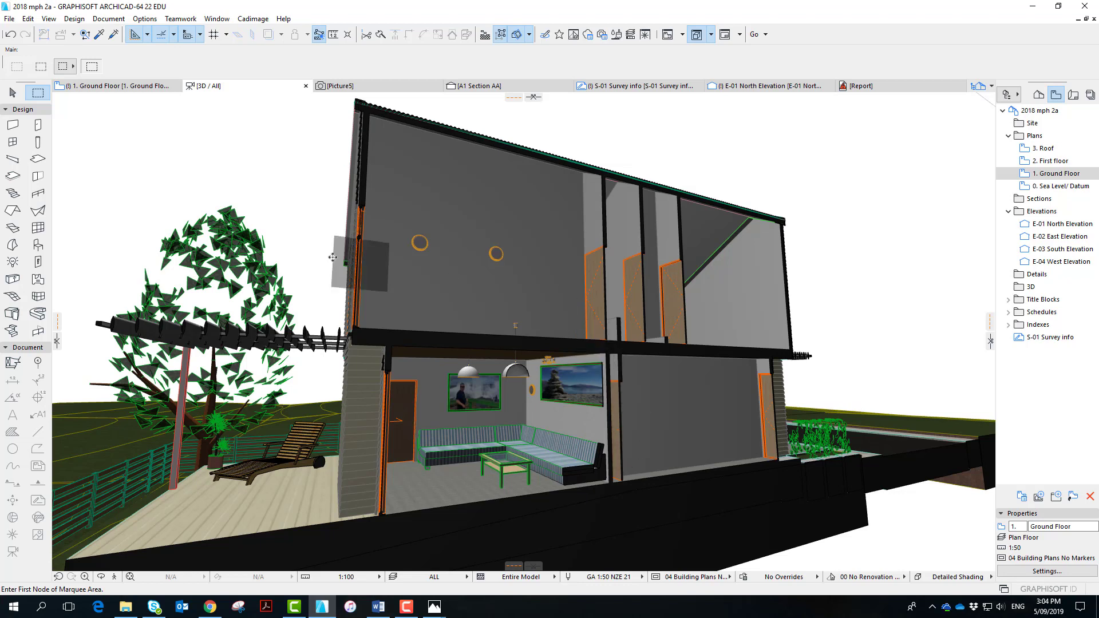
- Move the custom sun position in the 3D projection settings to a sun azimuth of about 134.3°, facing the cut side
left_click(54, 20)
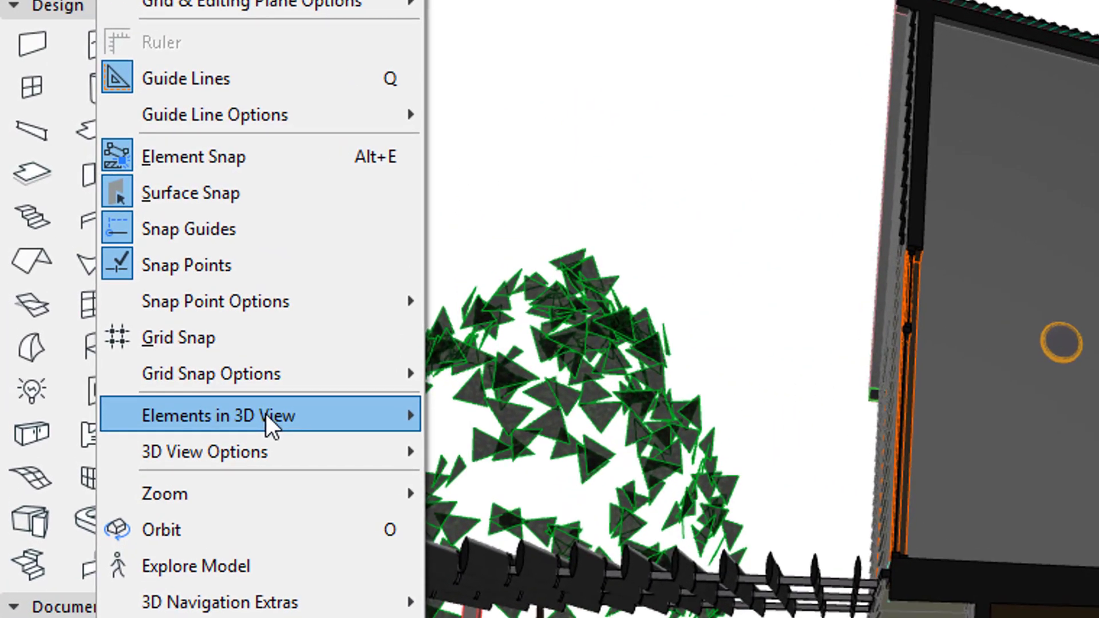
mouse_move(105, 271)
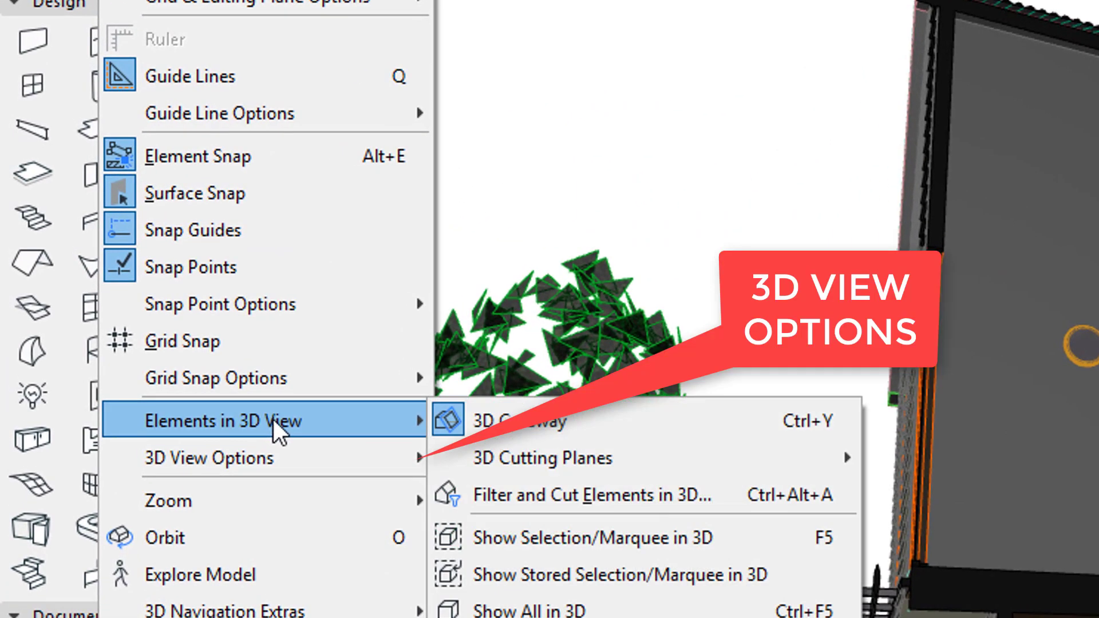
mouse_move(269, 458)
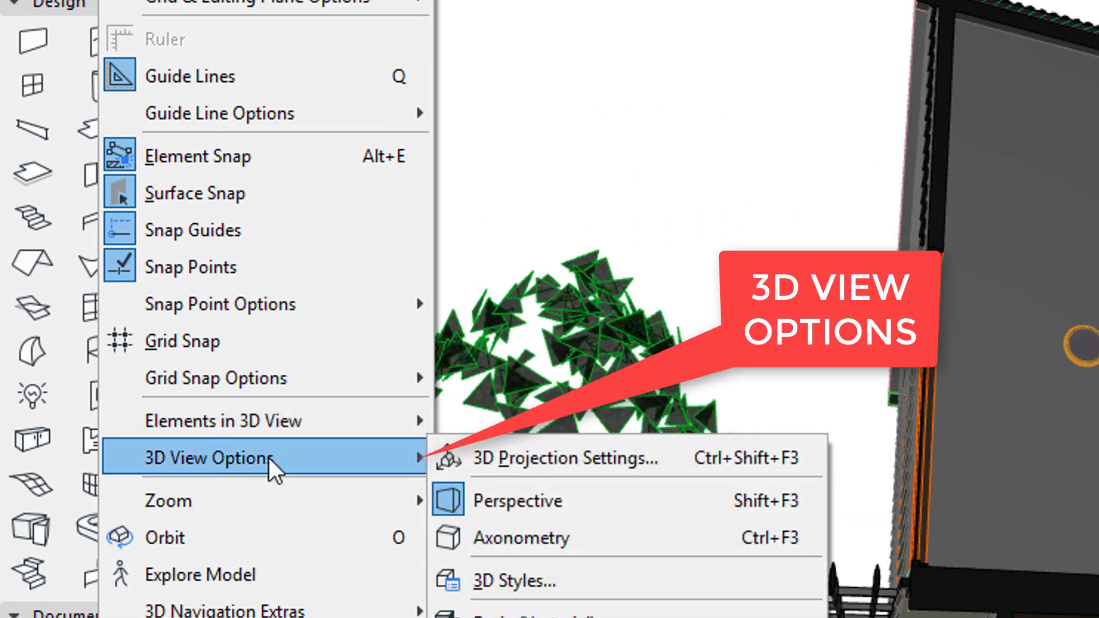
left_click(640, 458)
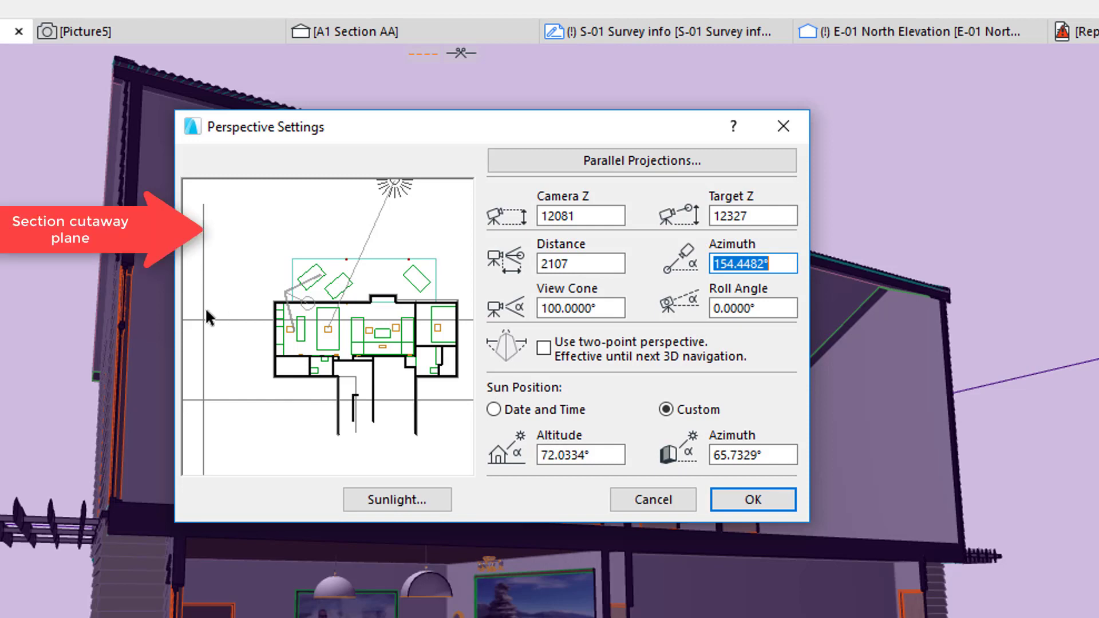
left_click_drag(392, 182, 237, 234)
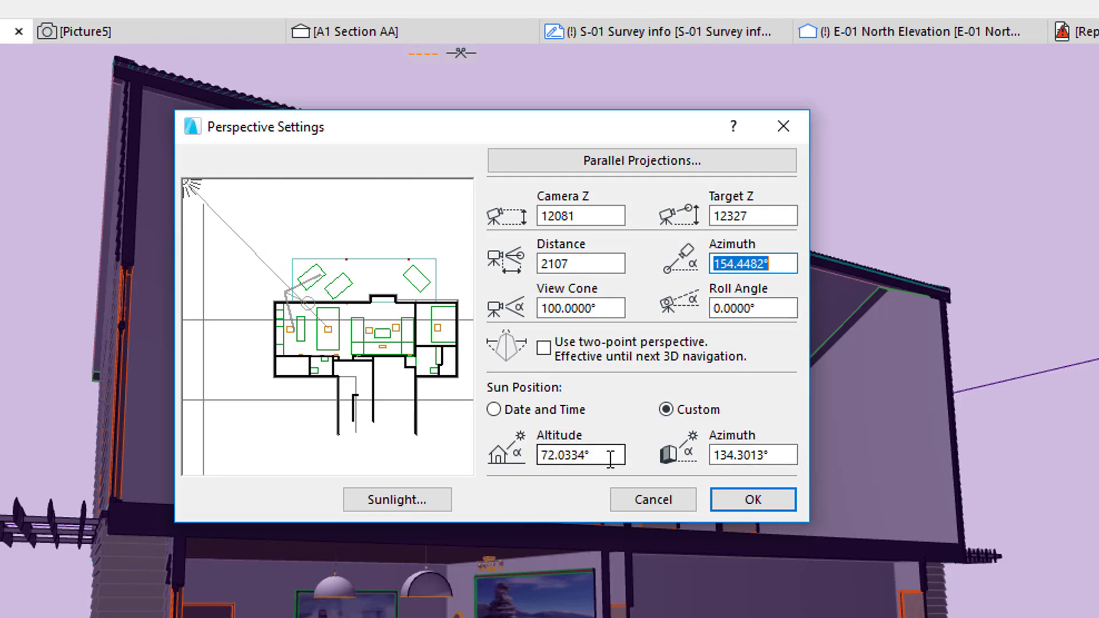
left_click(757, 502)
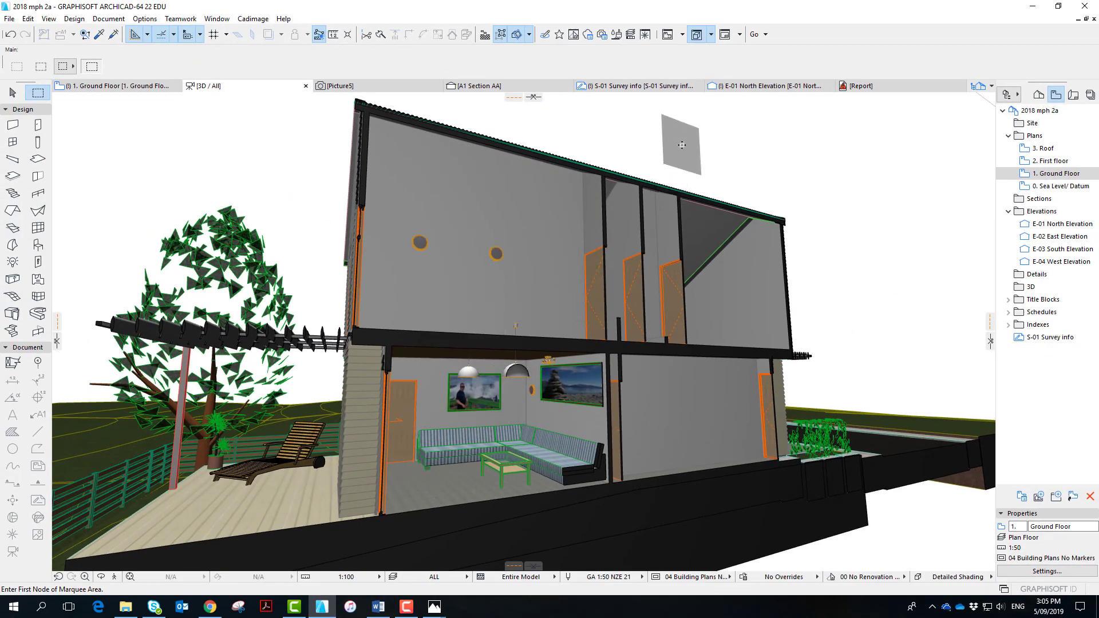
left_click(681, 146)
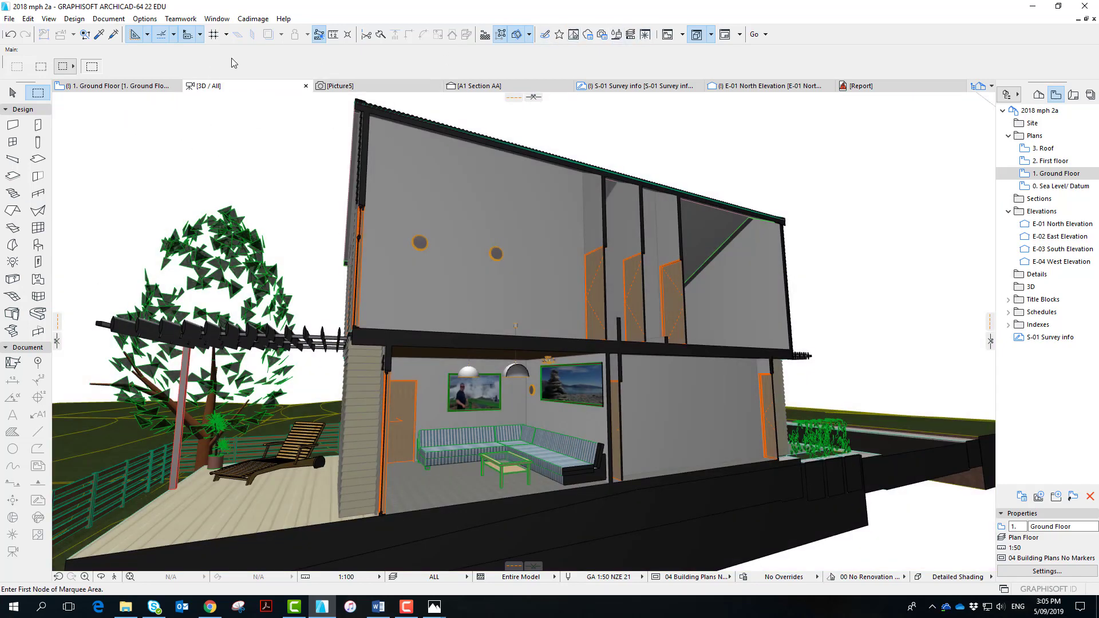
- Bring up the PhotoRendering settings and choose the Outdoor Daylight Fast scene for the cutaway view
left_click(108, 18)
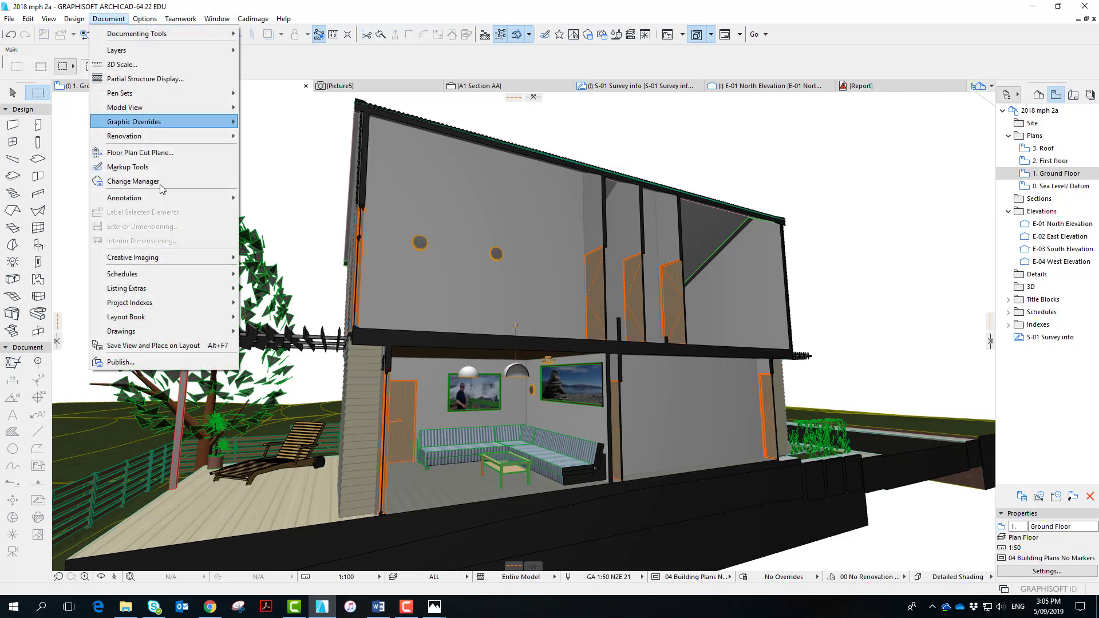
mouse_move(172, 257)
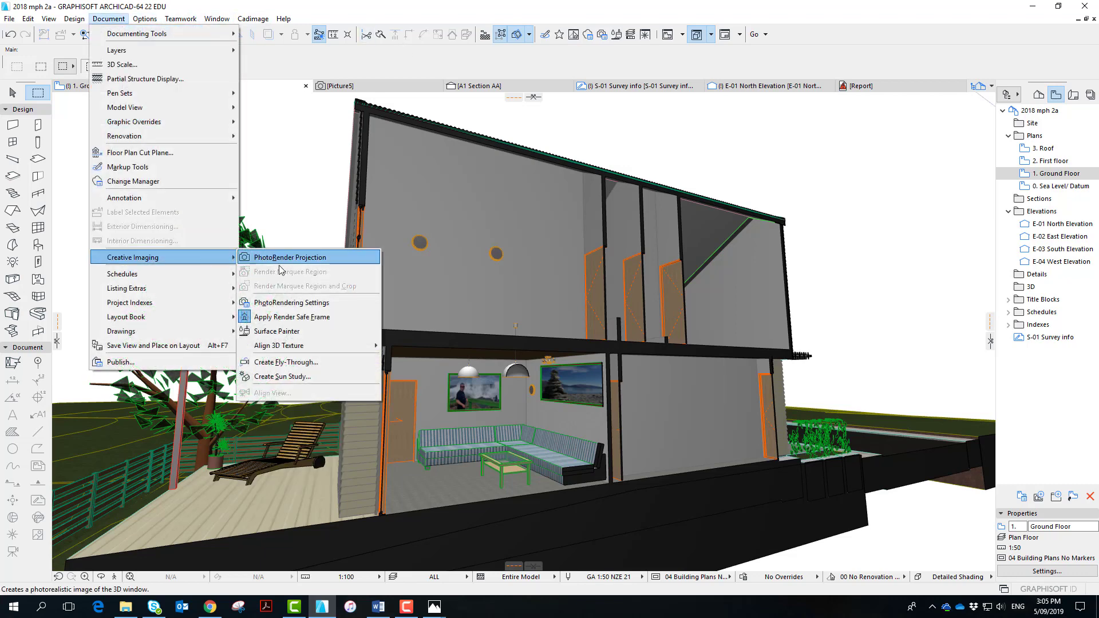
left_click(292, 304)
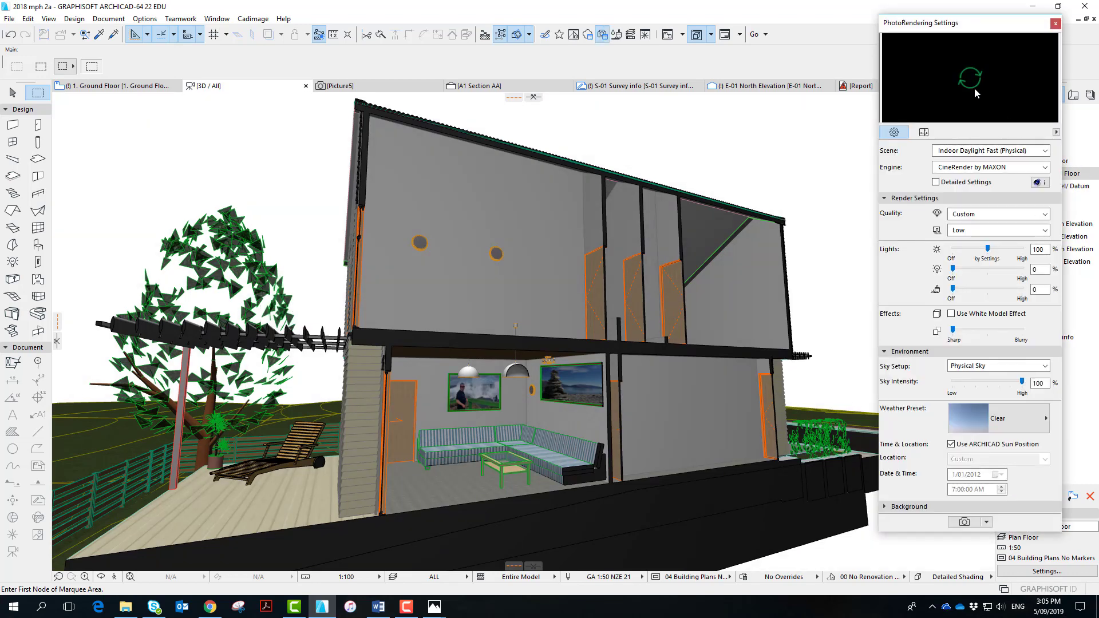
left_click(1045, 151)
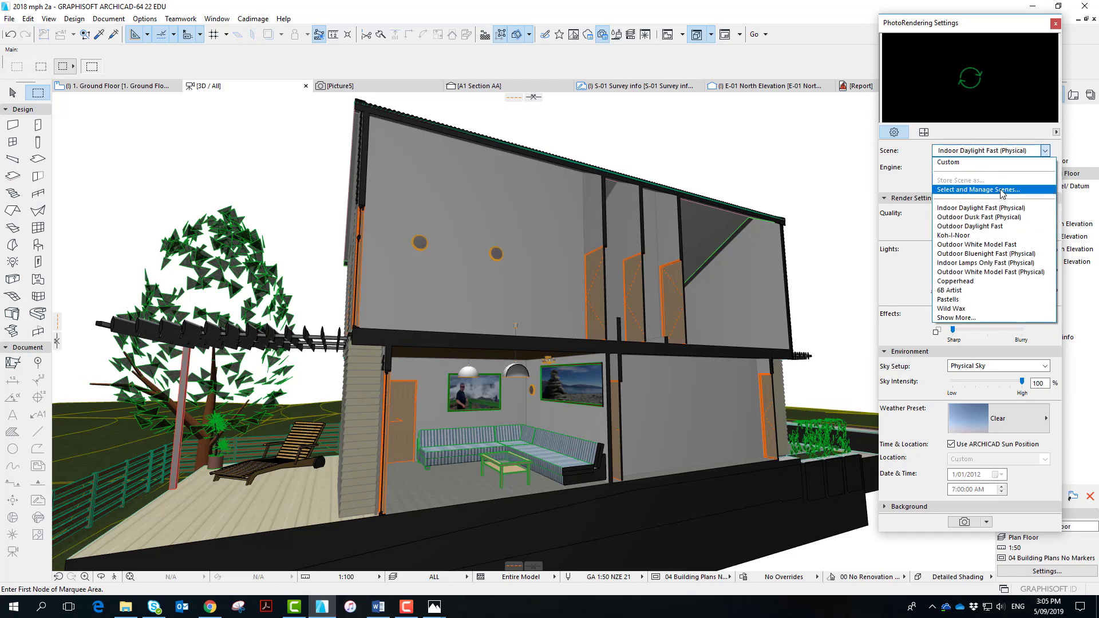
left_click(1003, 226)
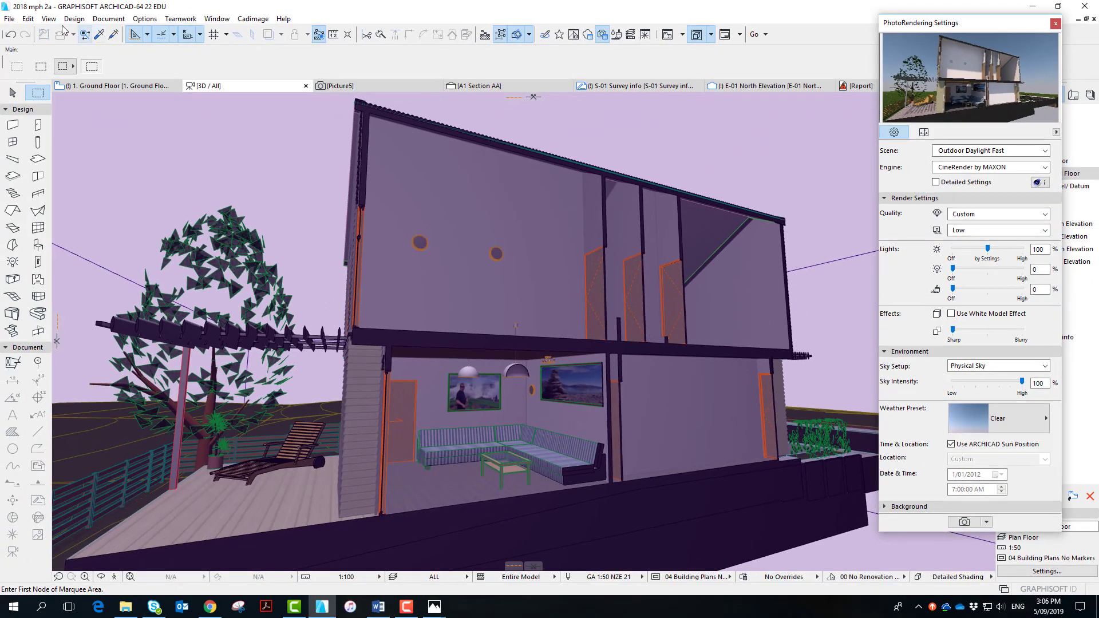
- Set the custom sun altitude to 30° in the 3D projection settings and apply it
left_click(49, 18)
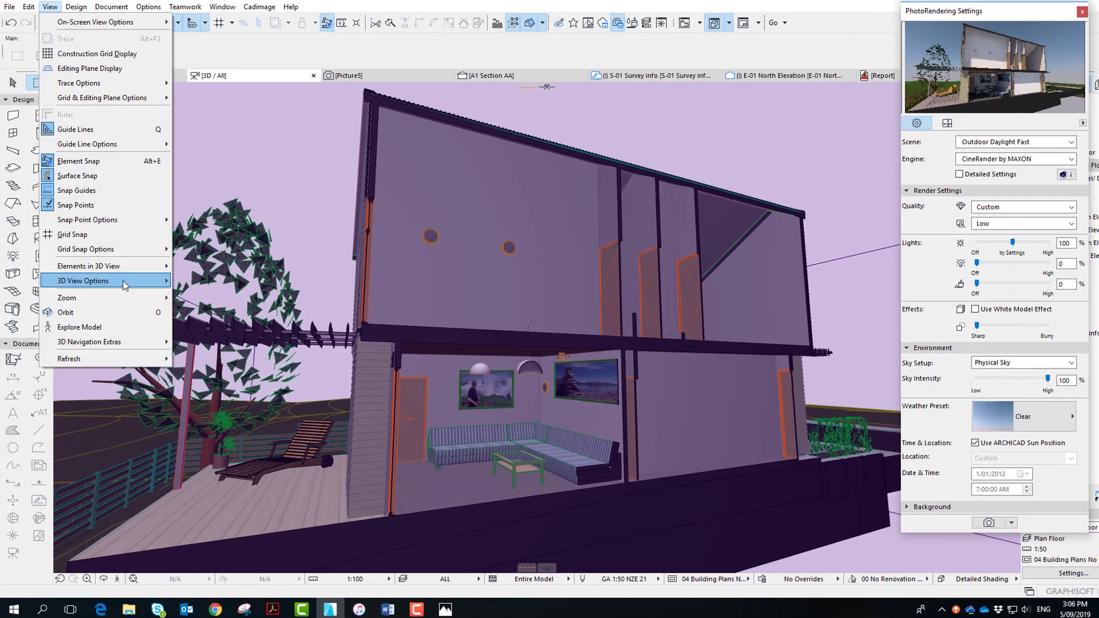
mouse_move(124, 285)
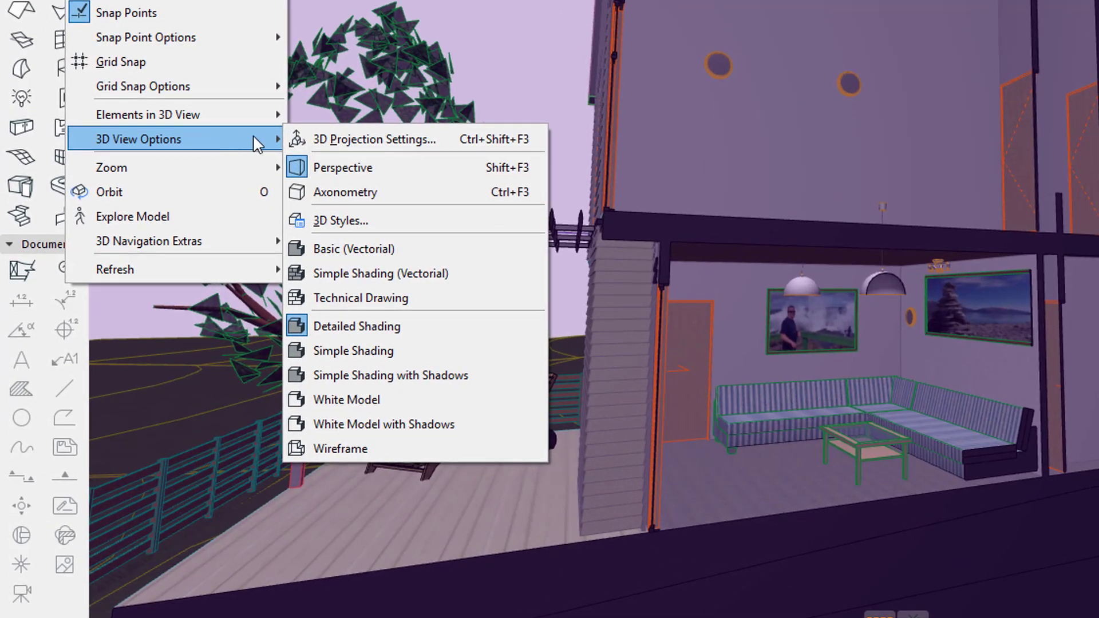
left_click(220, 279)
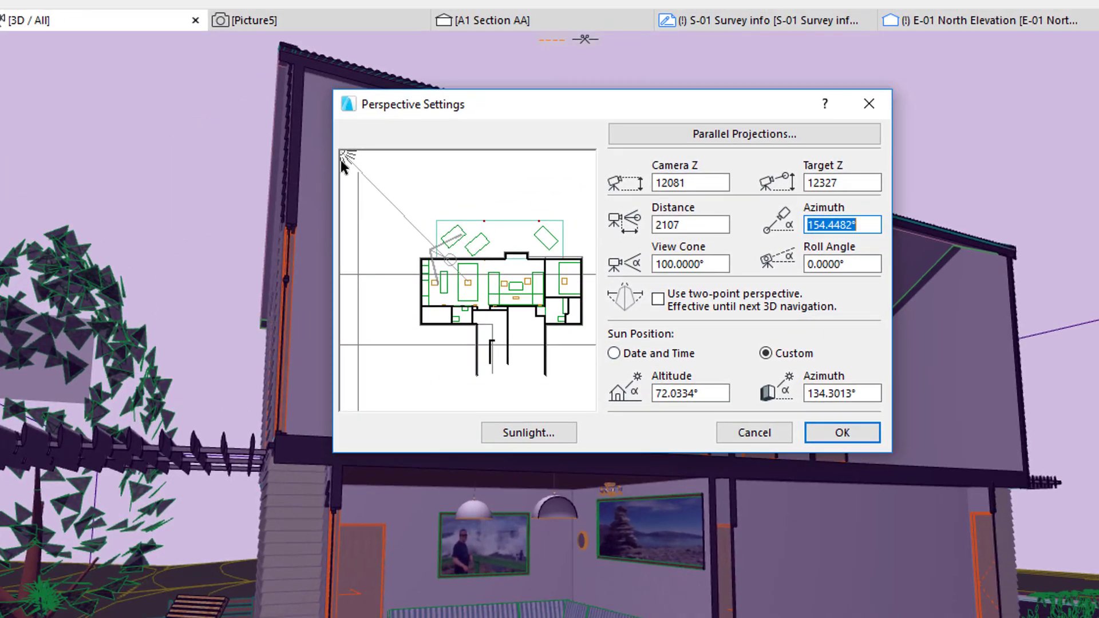
left_click(716, 394)
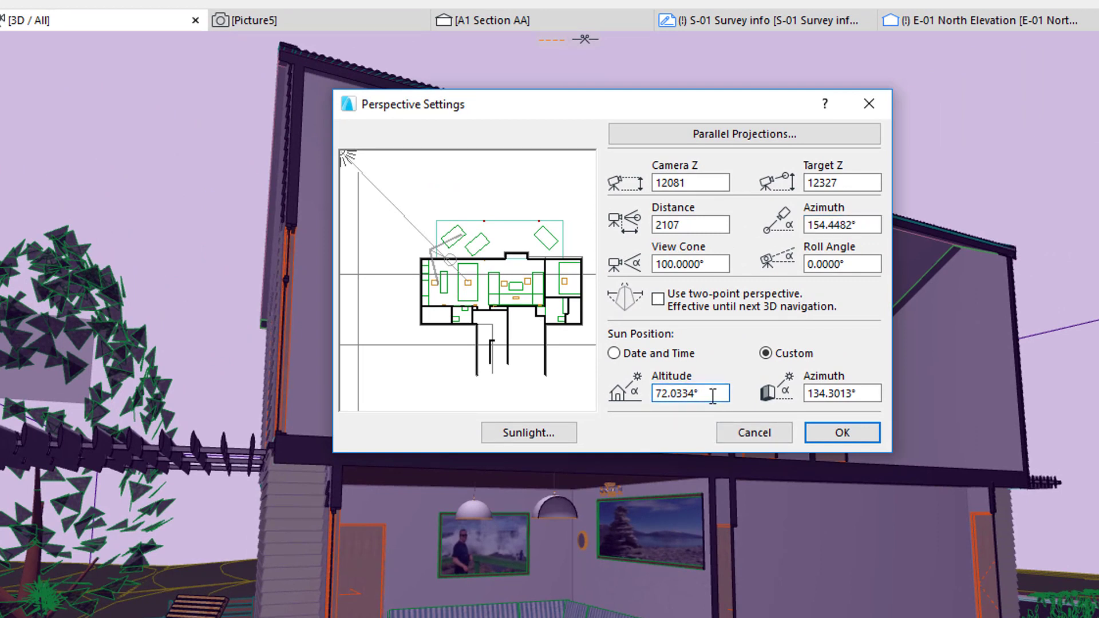
left_click_drag(716, 394, 653, 395)
type("30")
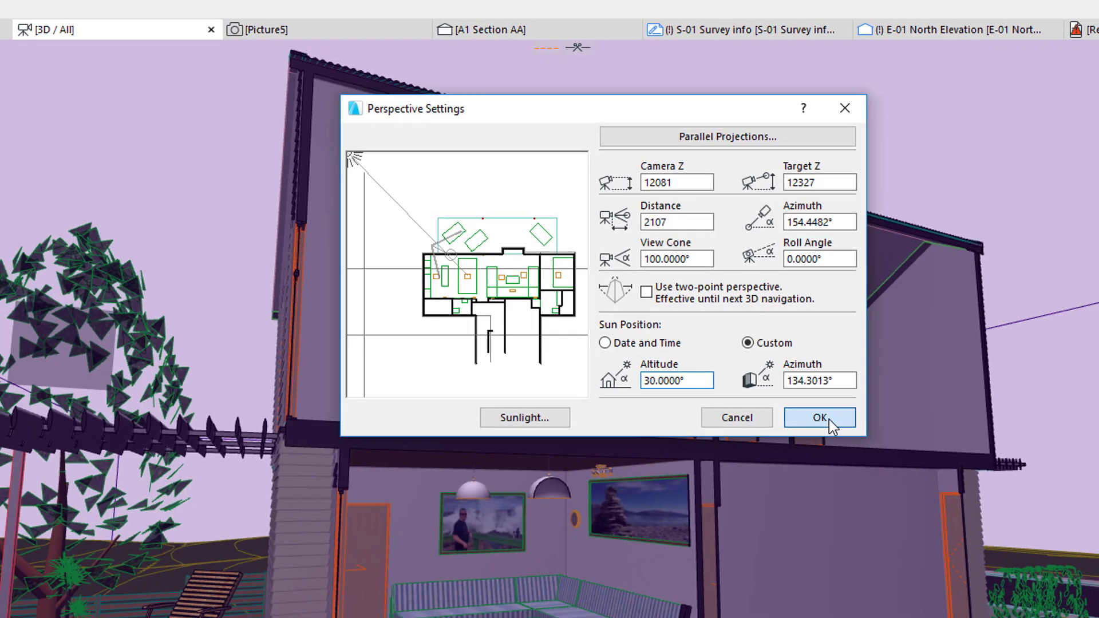
left_click(825, 418)
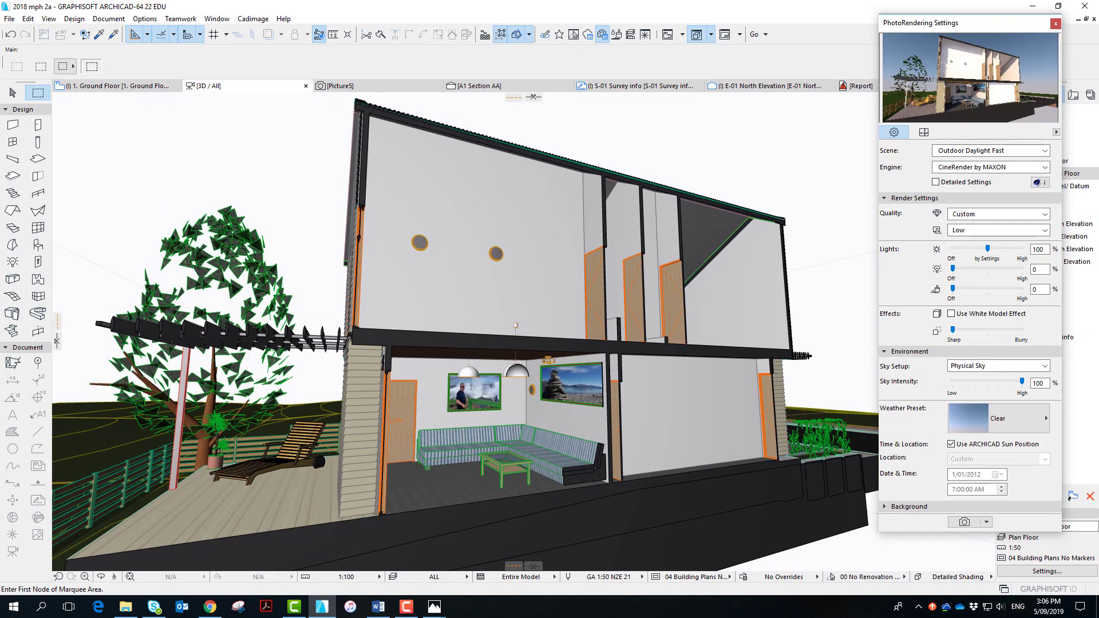
- Switch to Photos, review the finished blue night and dusk section renderings, and close both images
key("alt+Tab")
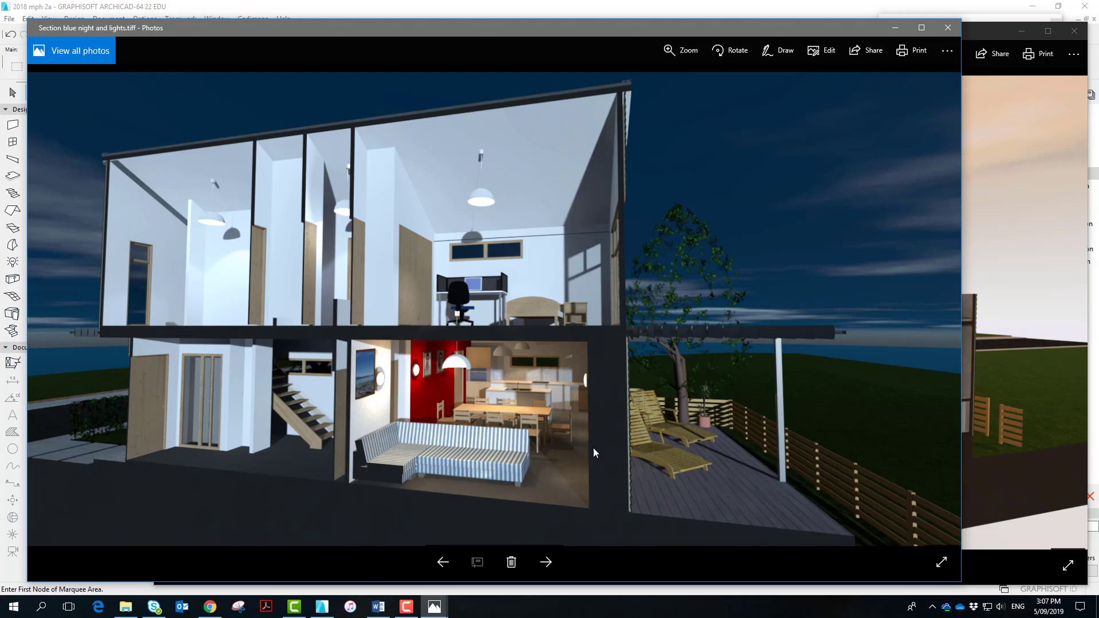
left_click(948, 27)
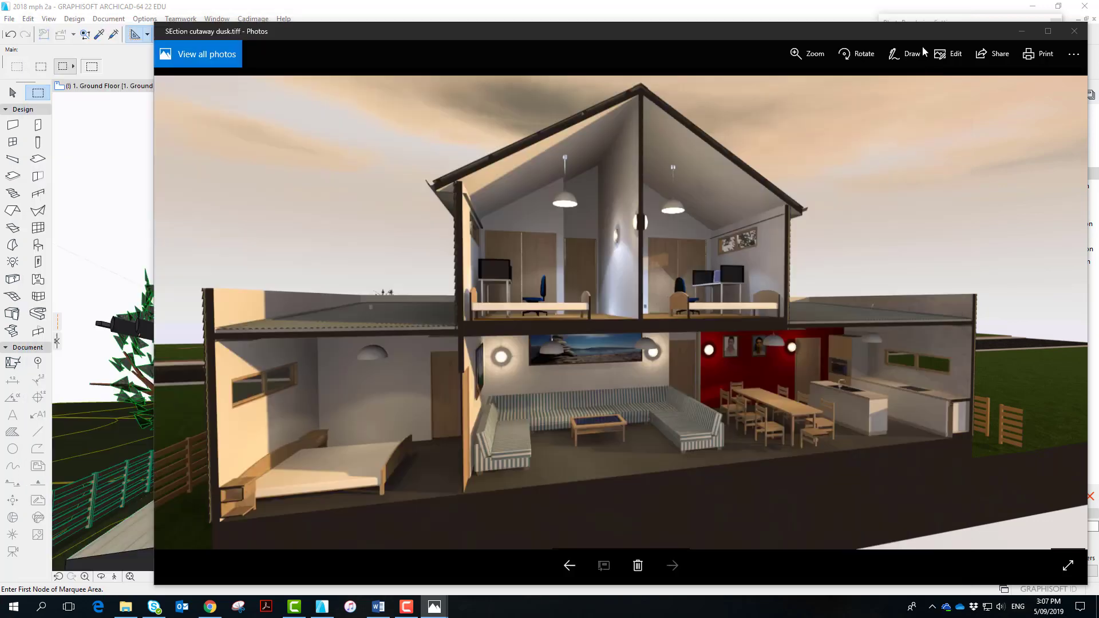
left_click(1074, 31)
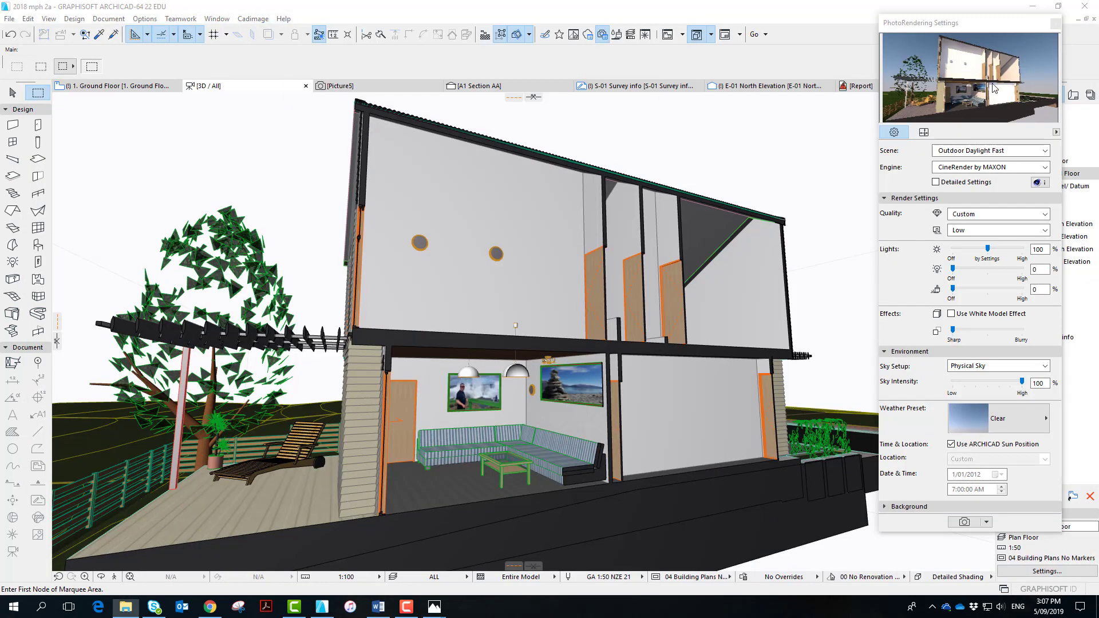
- Set the weather preset to Overcast and start a PhotoRendering of the sectioned house
left_click(1018, 423)
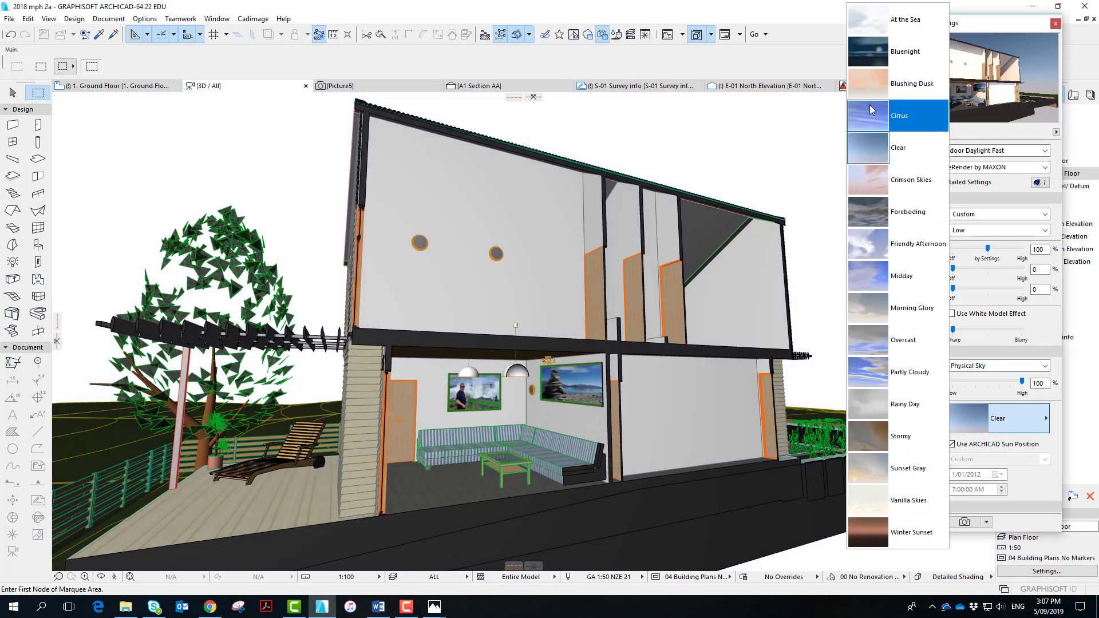
left_click(879, 343)
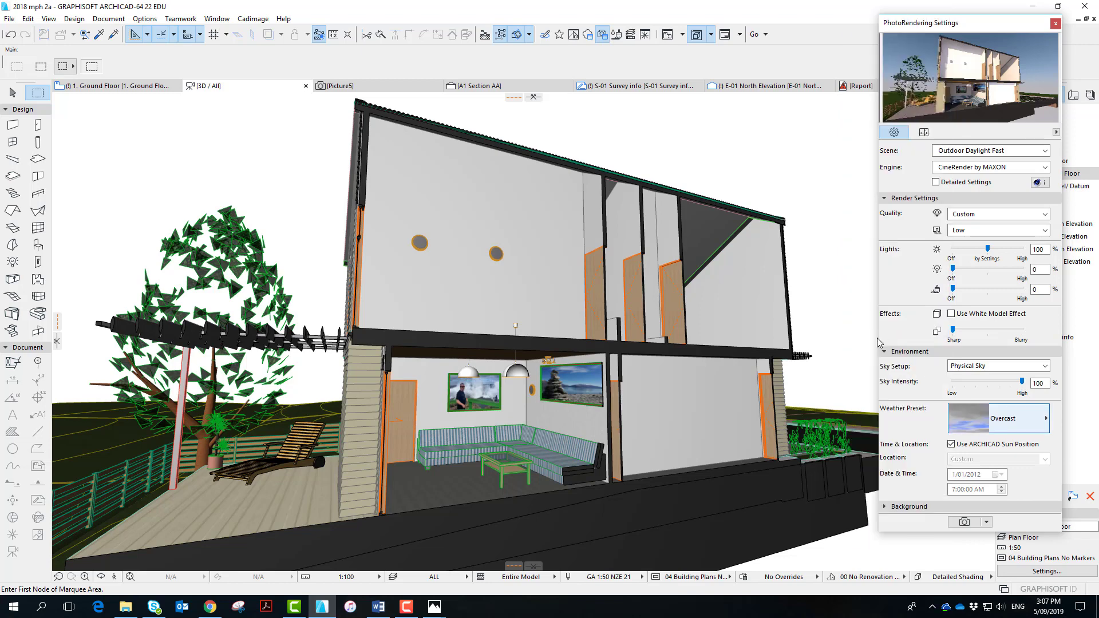
left_click(970, 525)
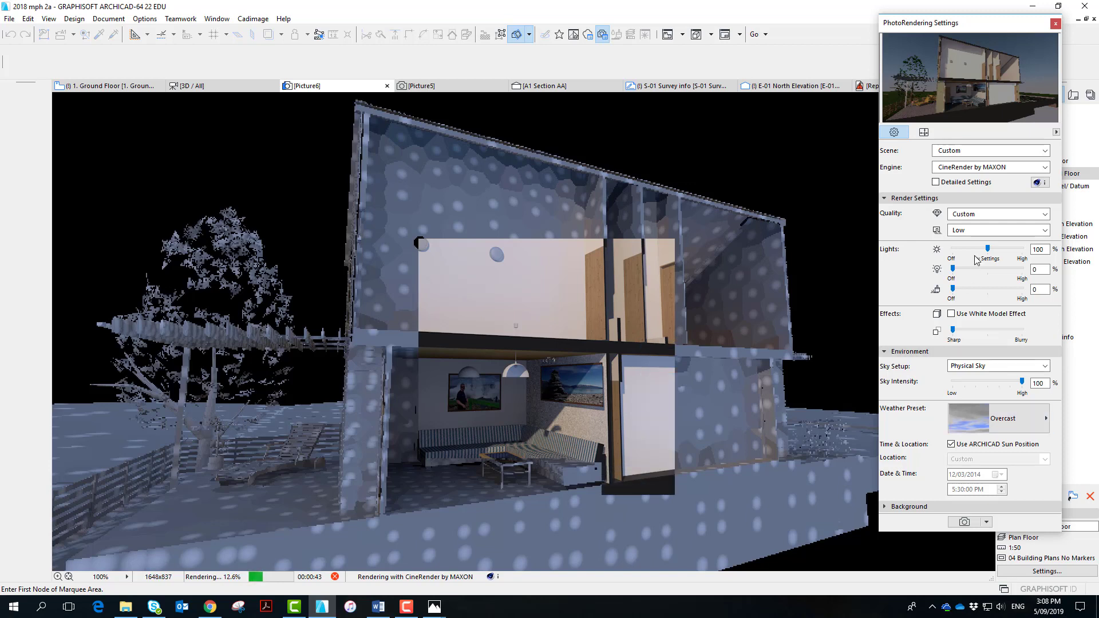
- Raise the lamp light intensity to 70%, stop the running rendering, and close the PhotoRendering settings
left_click(1045, 151)
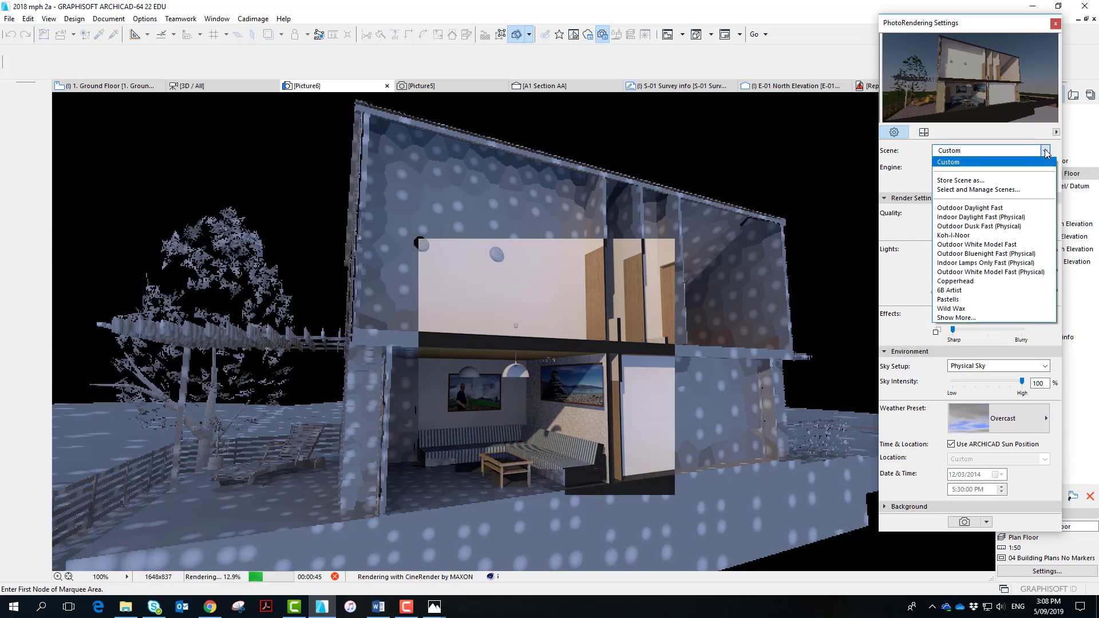
left_click(1045, 151)
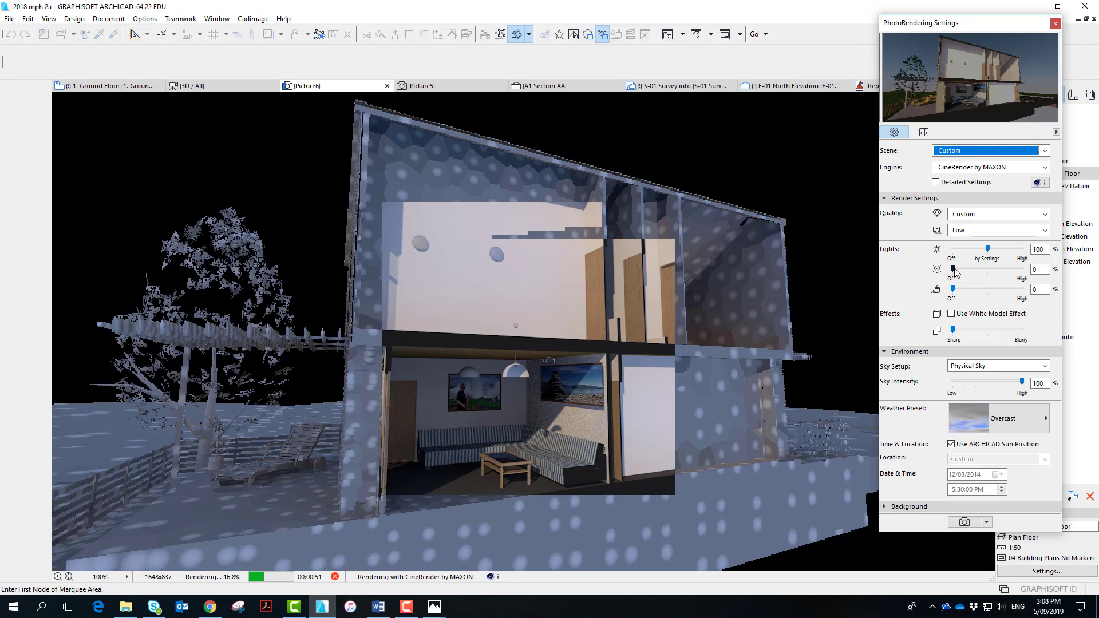
mouse_move(953, 270)
left_mouse_down()
mouse_move(989, 274)
mouse_move(979, 274)
left_mouse_up()
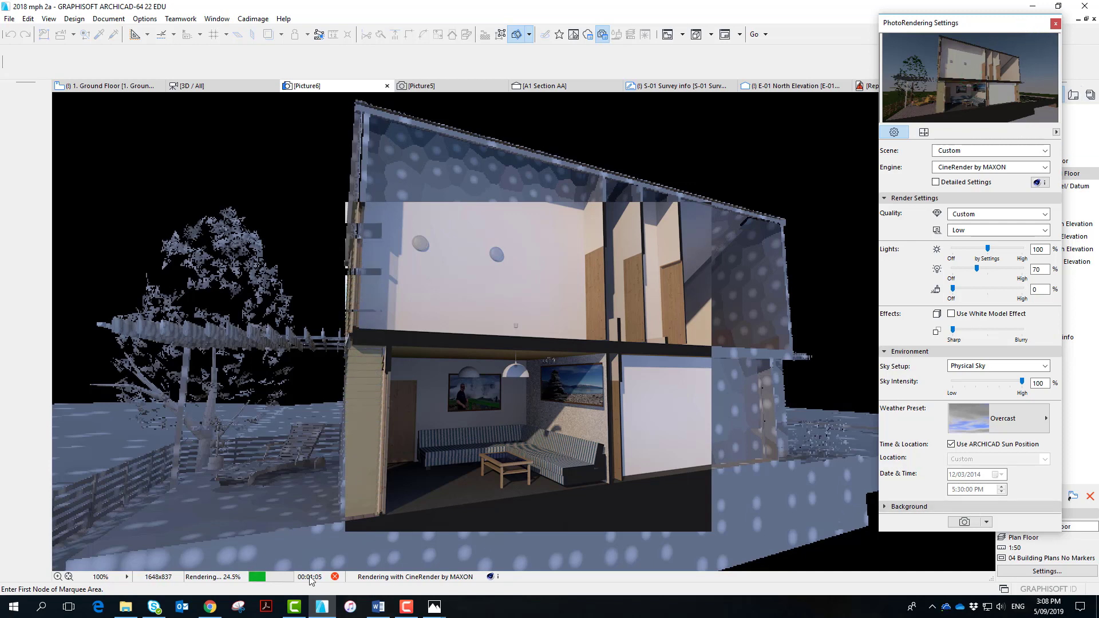
left_click(335, 577)
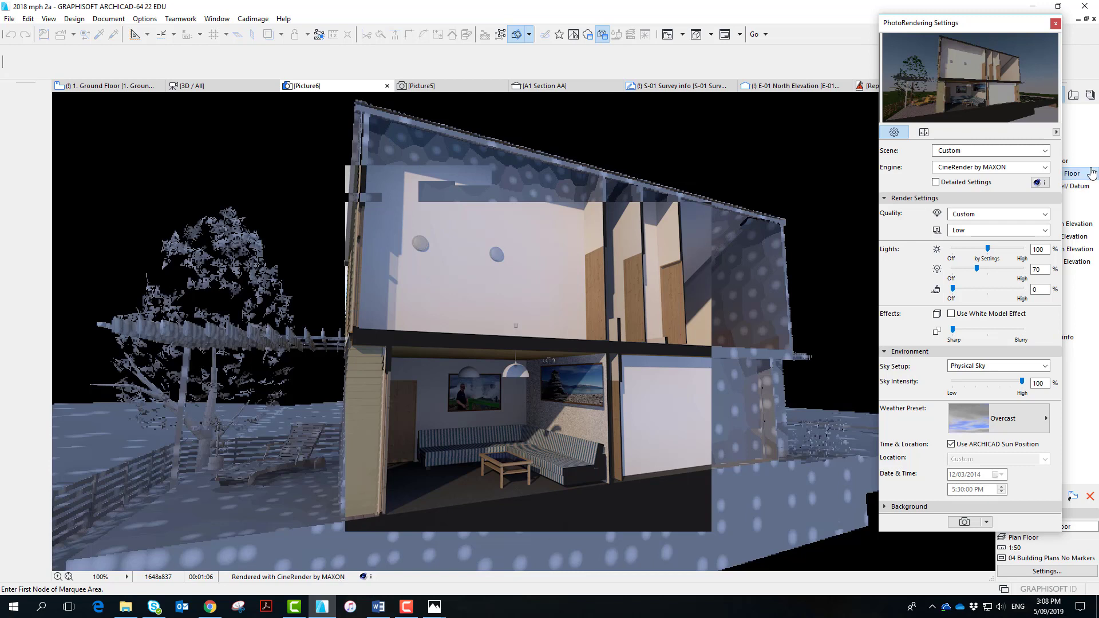
left_click(1055, 24)
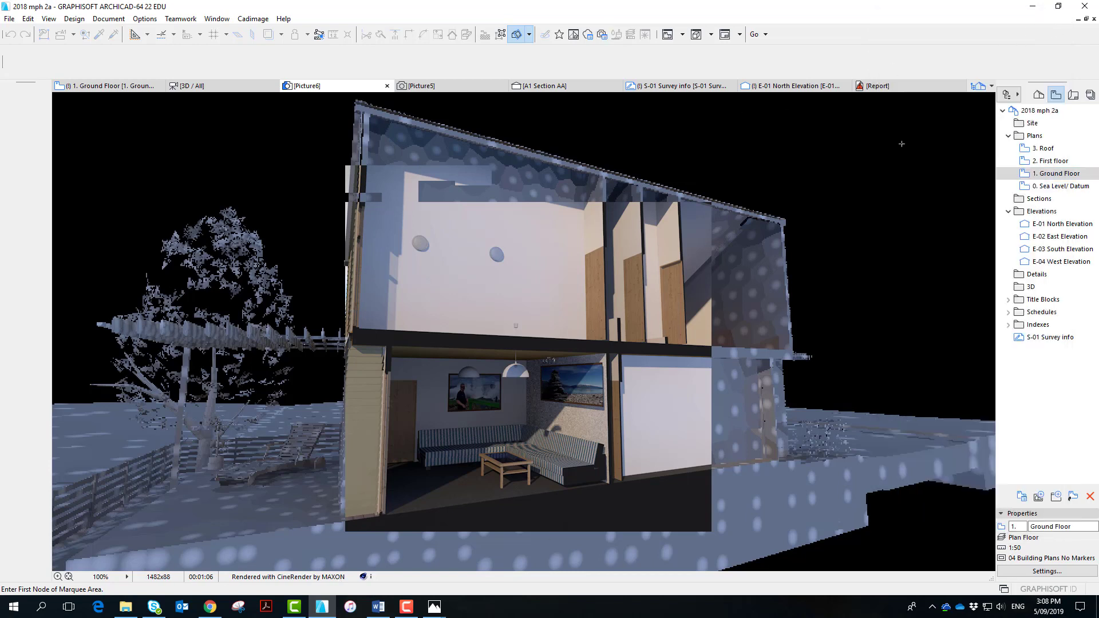
- Return to the 3D view and delete all cutting planes from the model
left_click(251, 89)
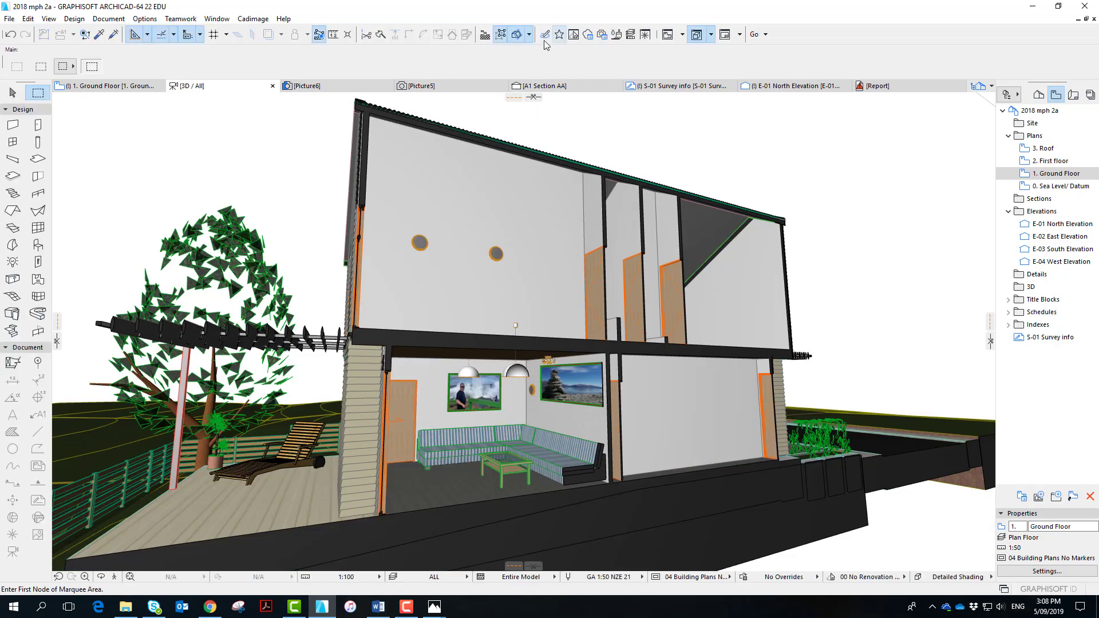
left_click(528, 35)
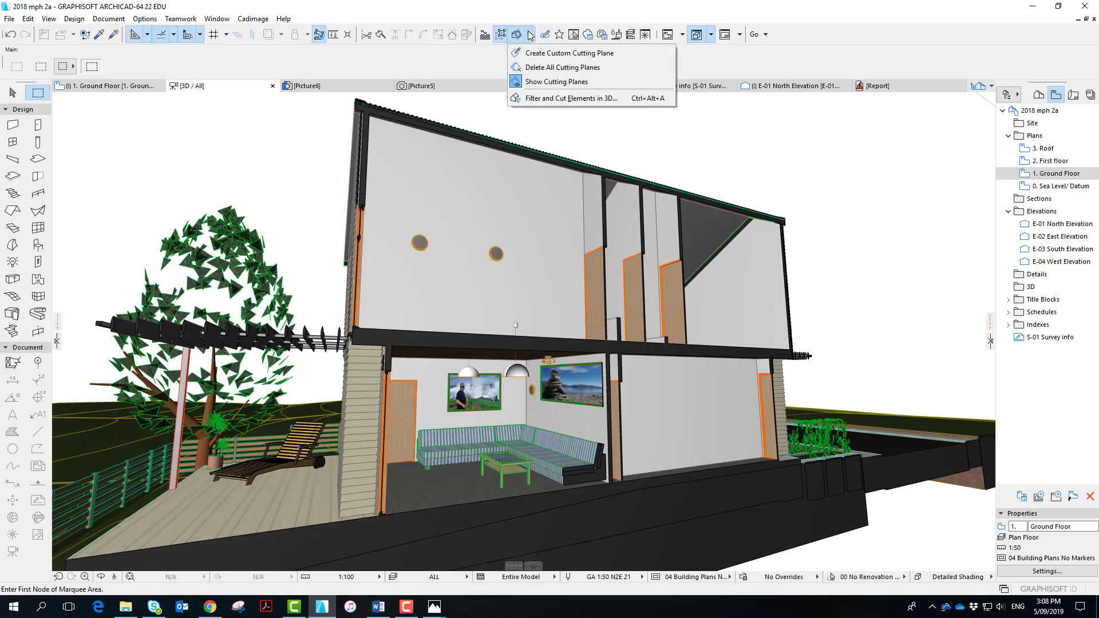
left_click(563, 67)
- Place a horizontal cutting plane through the upper storey, removing the main roof to expose the first-floor rooms from above
scroll(652, 244, "down", 6)
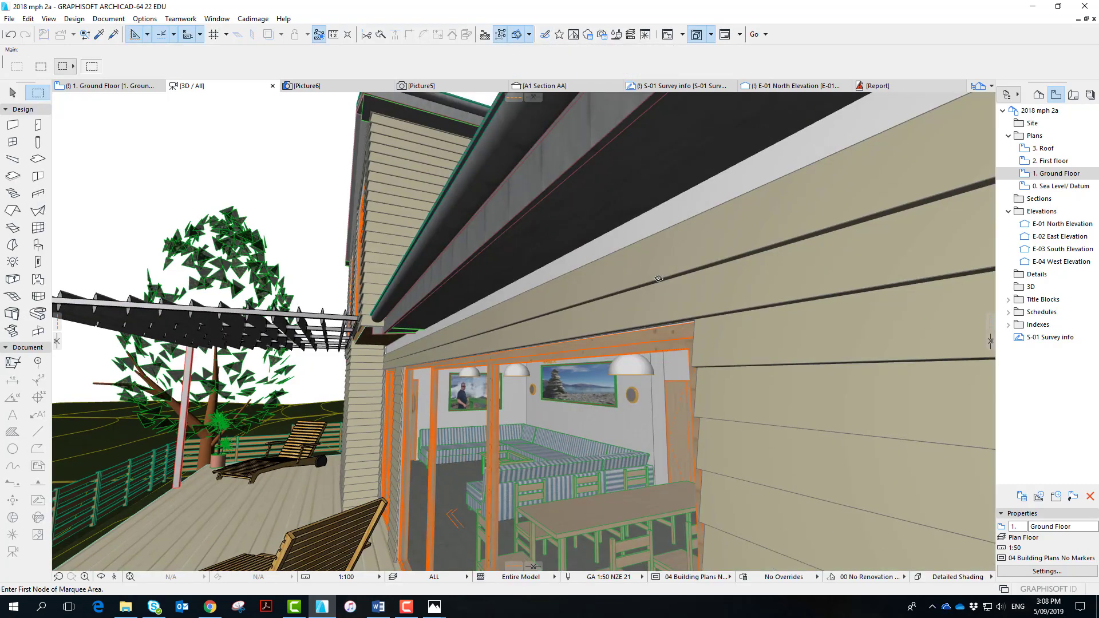
scroll(762, 317, "down", 10)
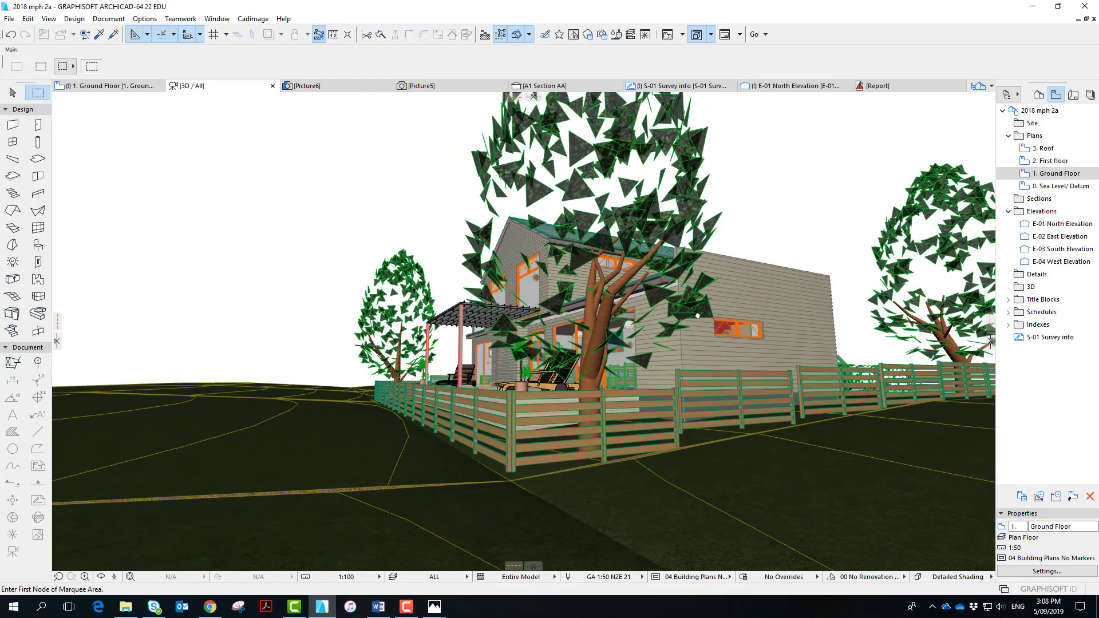
middle_click_drag(697, 315, 797, 457, "shift")
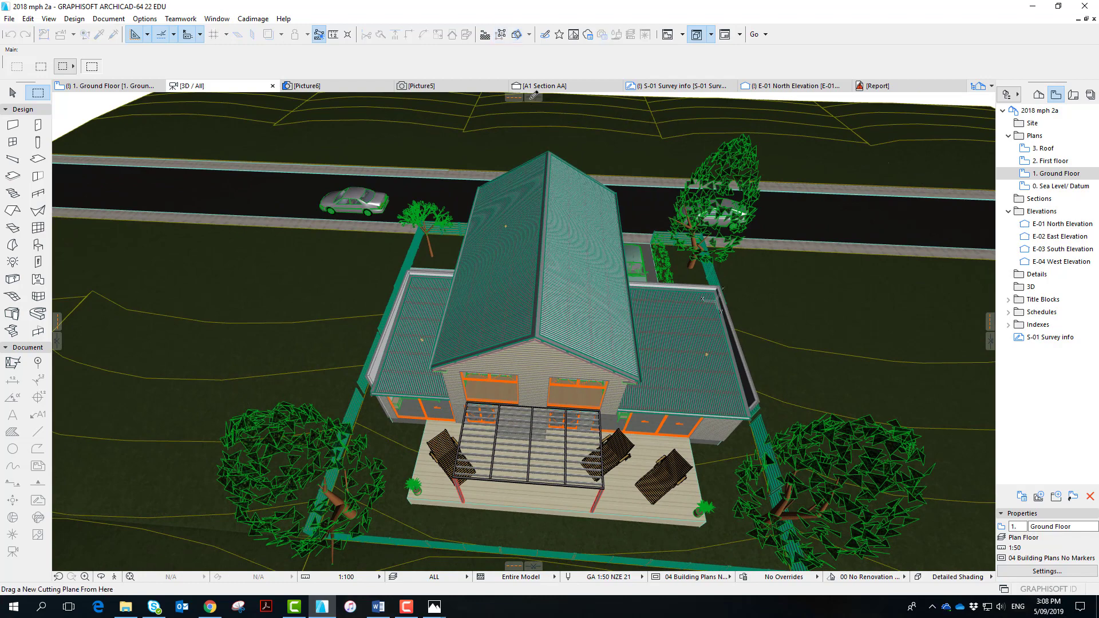
mouse_move(536, 95)
left_mouse_down()
mouse_move(530, 314)
mouse_move(536, 106)
left_mouse_up()
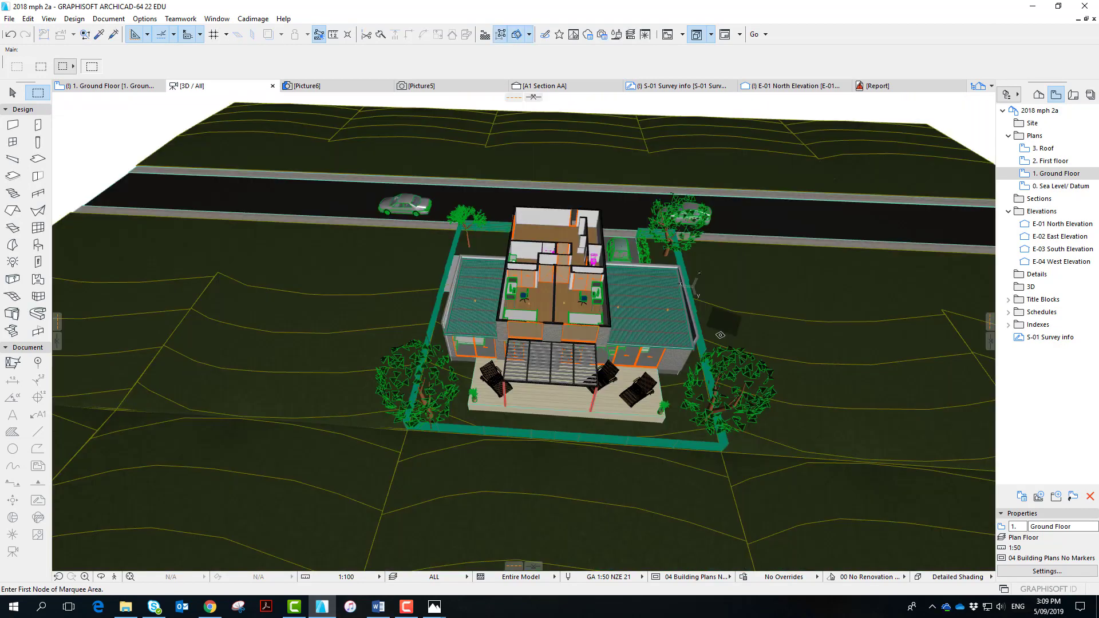
middle_click_drag(649, 342, 610, 297, "shift")
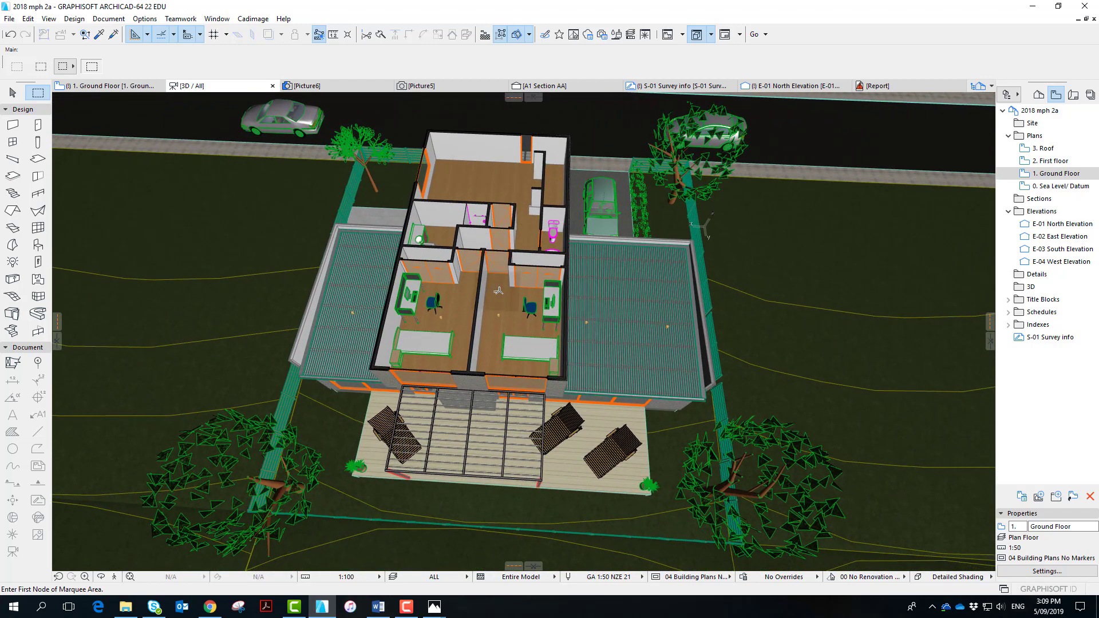
left_click(116, 21)
mouse_move(187, 259)
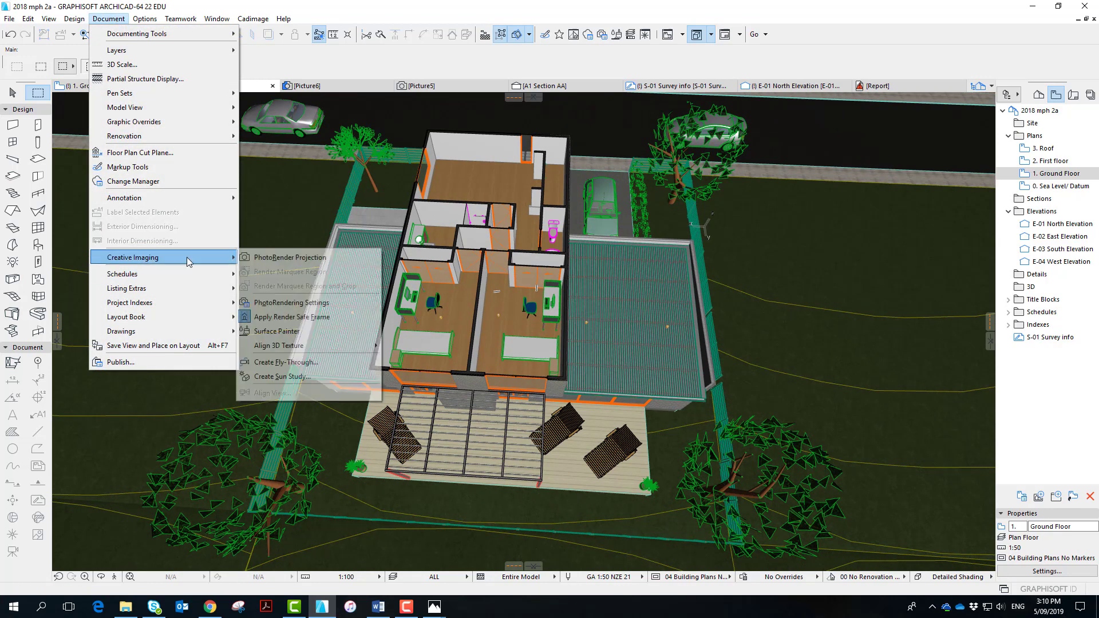
left_click(292, 302)
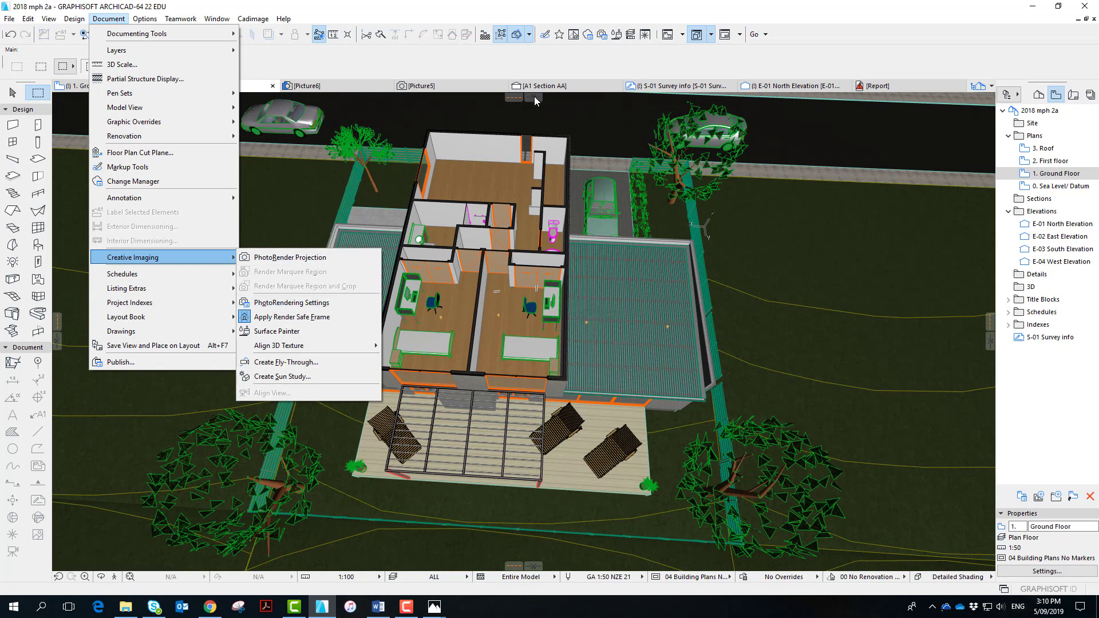
left_click(556, 112)
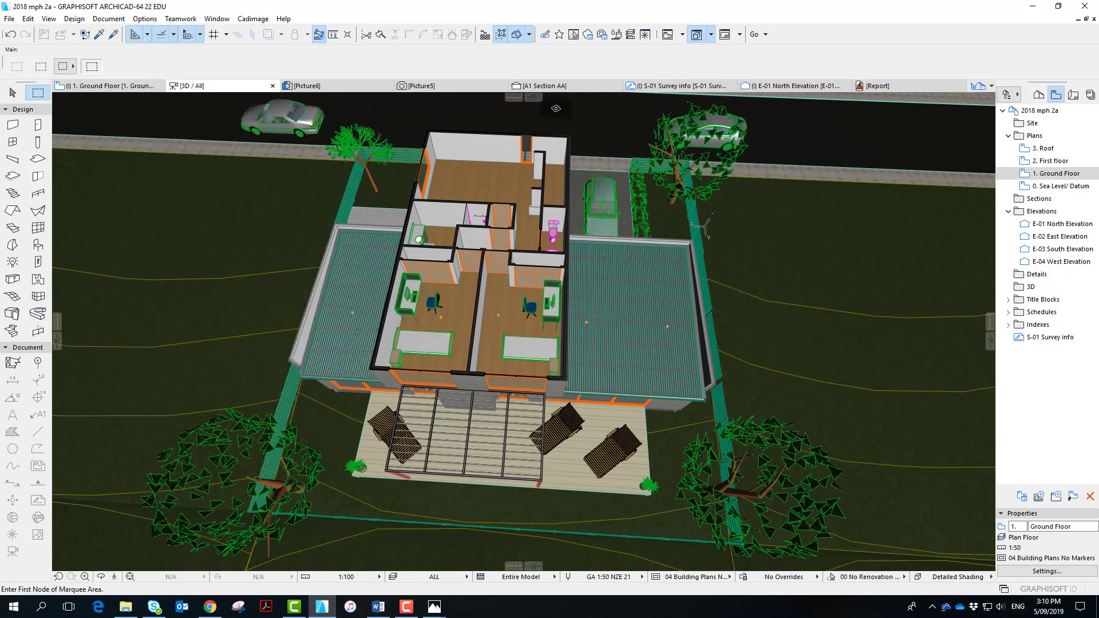
- Delete all cutting planes to restore the full house, and turn the display of cutting planes back on
left_click(528, 36)
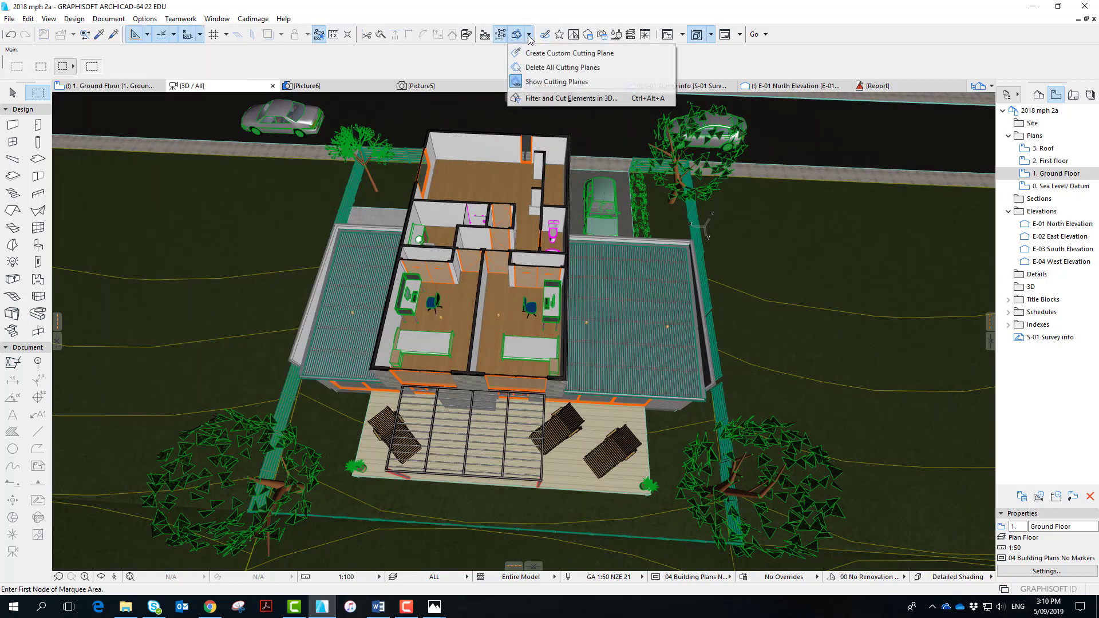
left_click(582, 67)
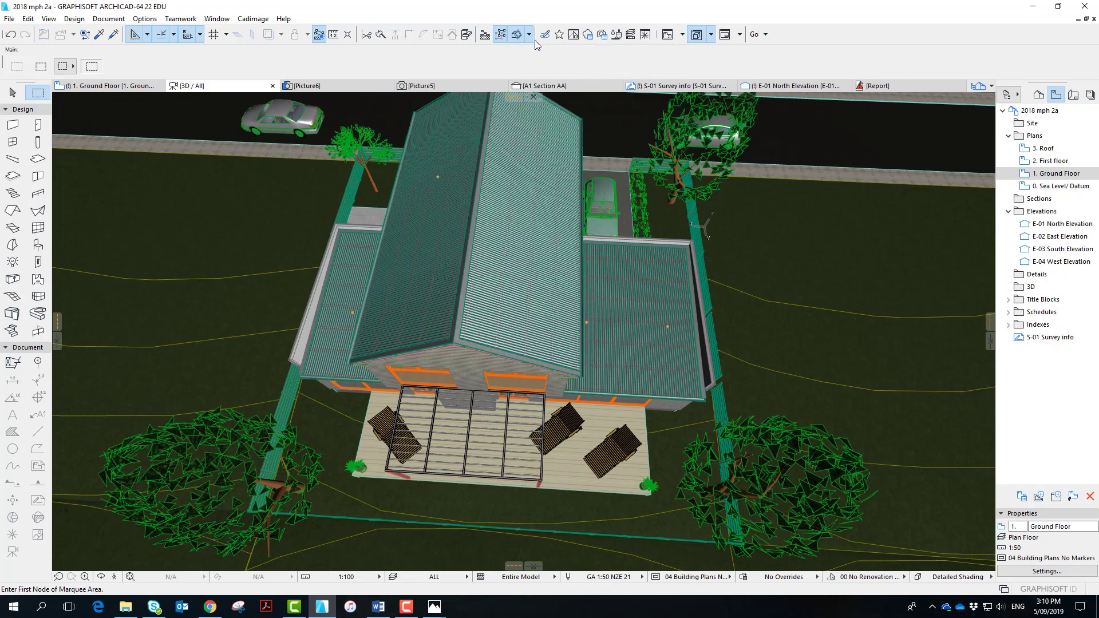
left_click(529, 35)
left_click(556, 82)
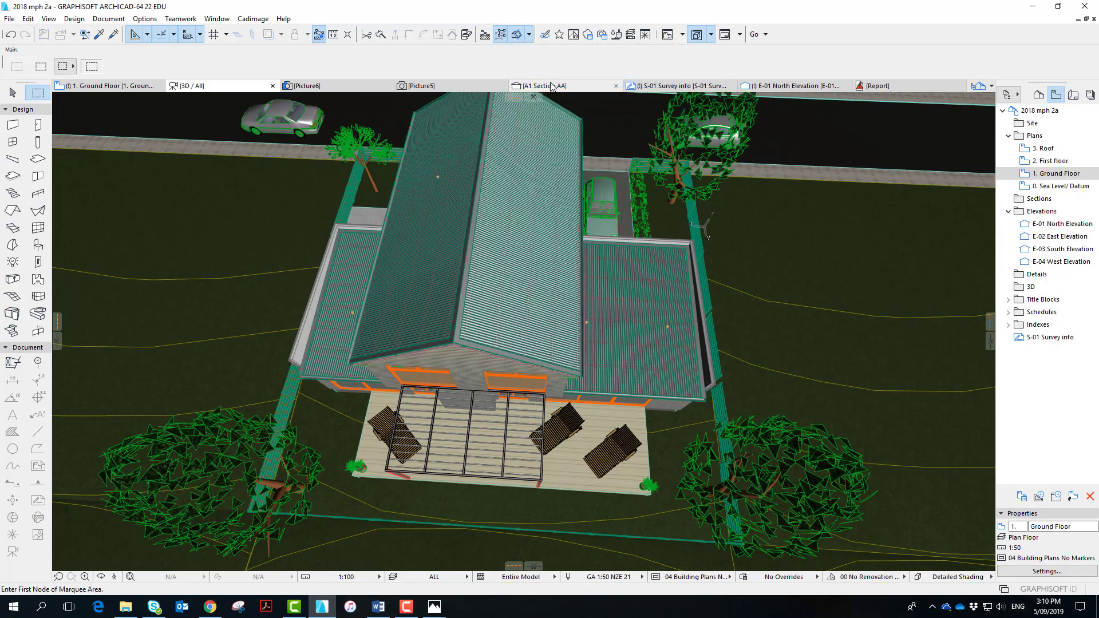
left_click(517, 36)
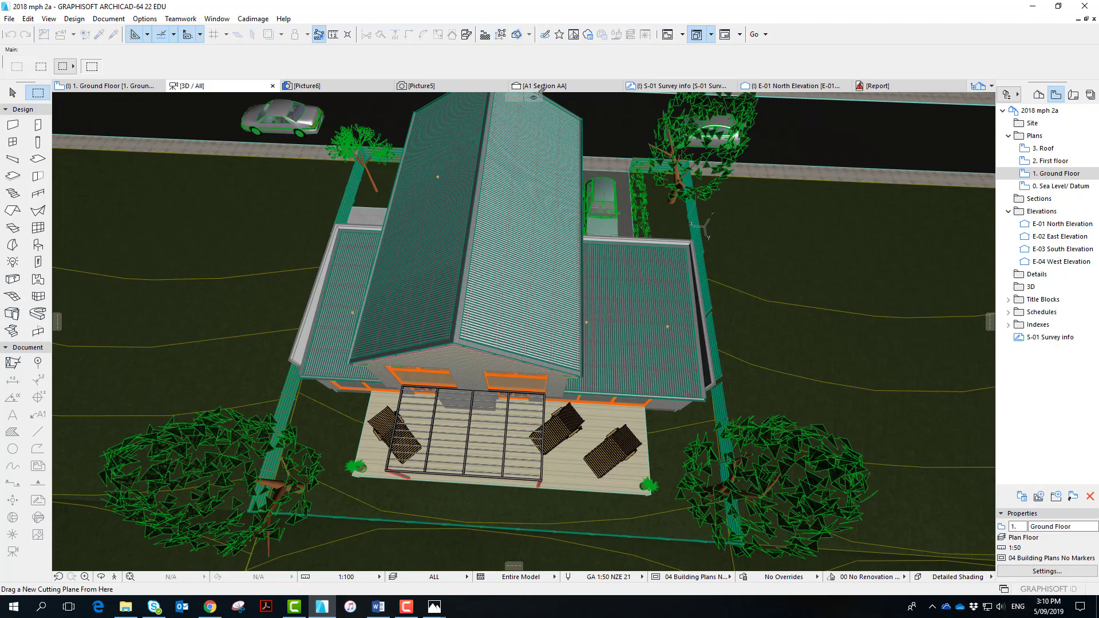
left_click(530, 35)
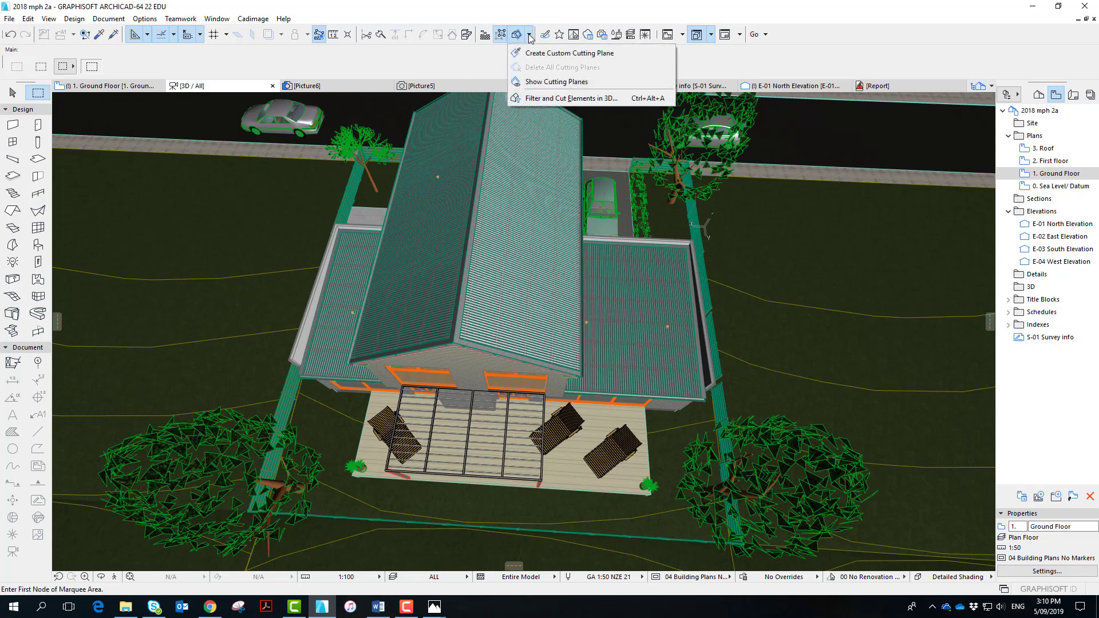
left_click(551, 82)
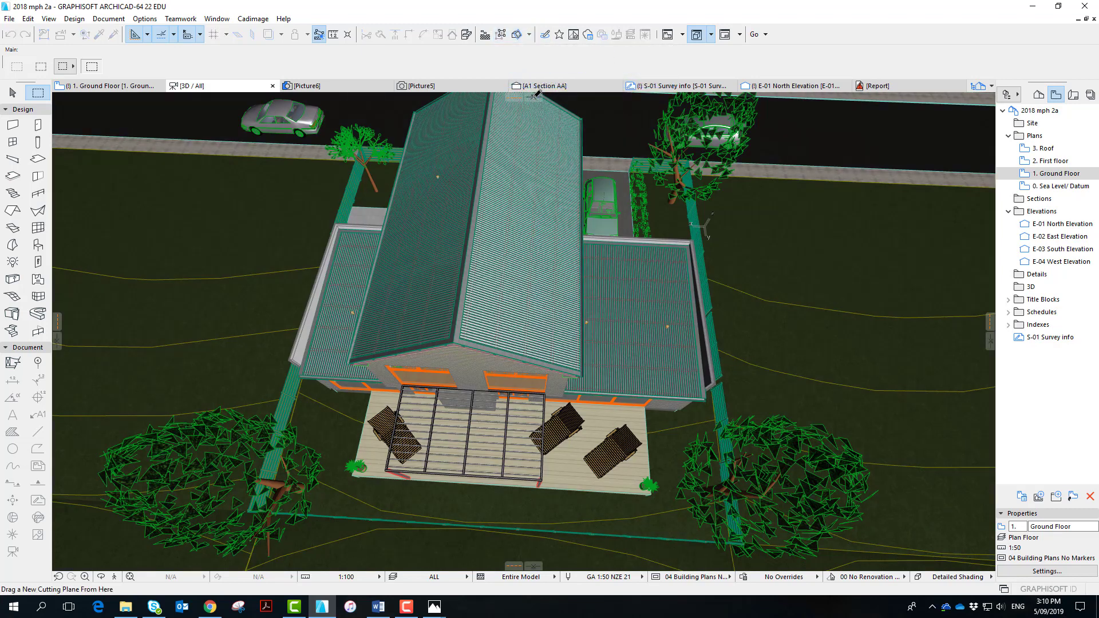
- Place a horizontal cutting plane through the ground storey, exposing the living, dining, kitchen and garage areas in a close oblique view from above
left_click_drag(537, 93, 529, 193)
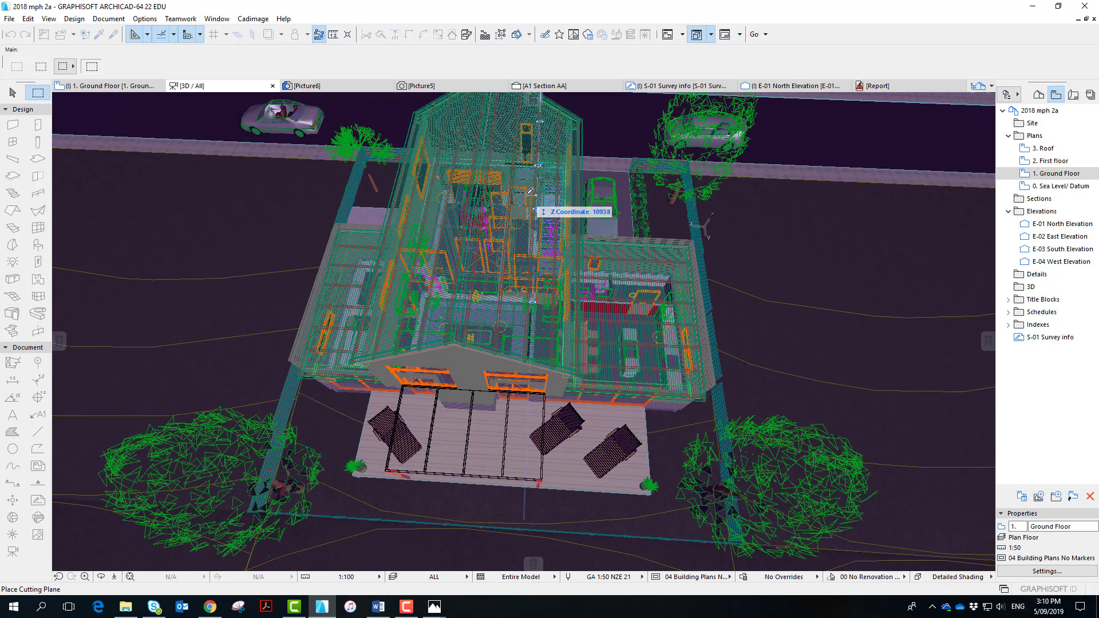
left_click(529, 192)
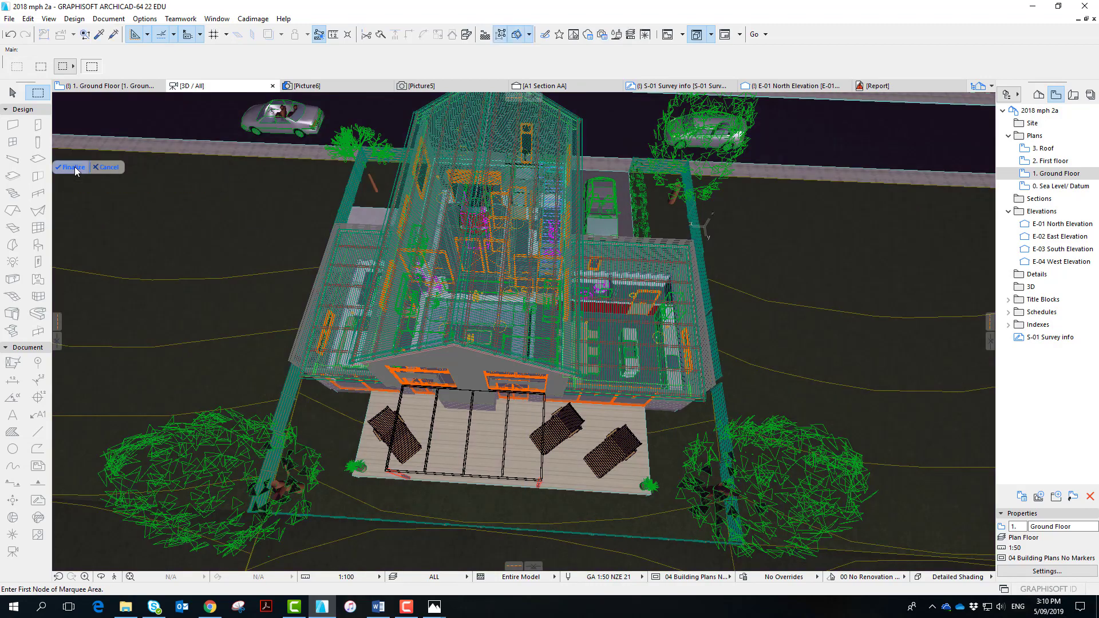
mouse_move(503, 344)
middle_mouse_down("shift")
mouse_move(500, 313)
mouse_move(627, 342)
mouse_move(482, 345)
middle_mouse_up("shift")
scroll(627, 343, "up", 3)
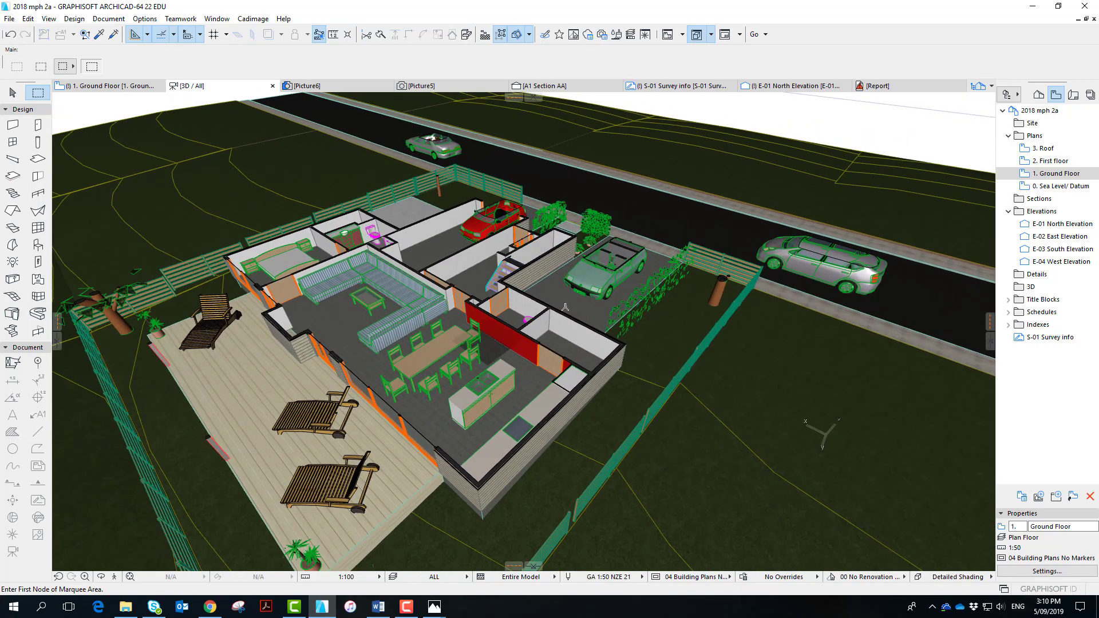
scroll(504, 306, "up", 2)
scroll(506, 303, "up", 2)
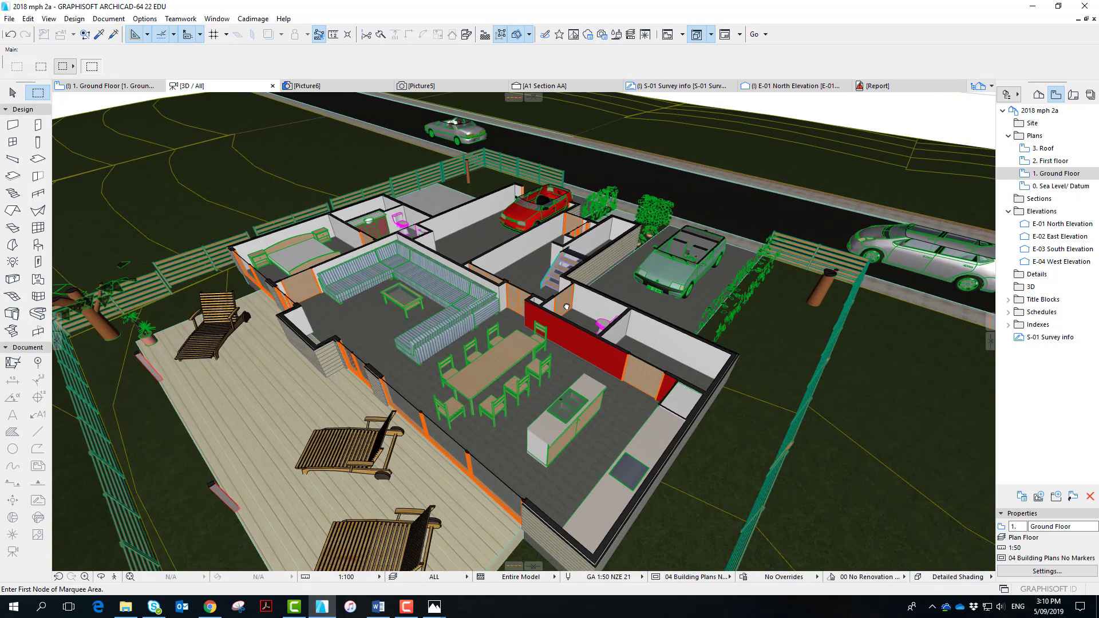
scroll(569, 303, "up", 2)
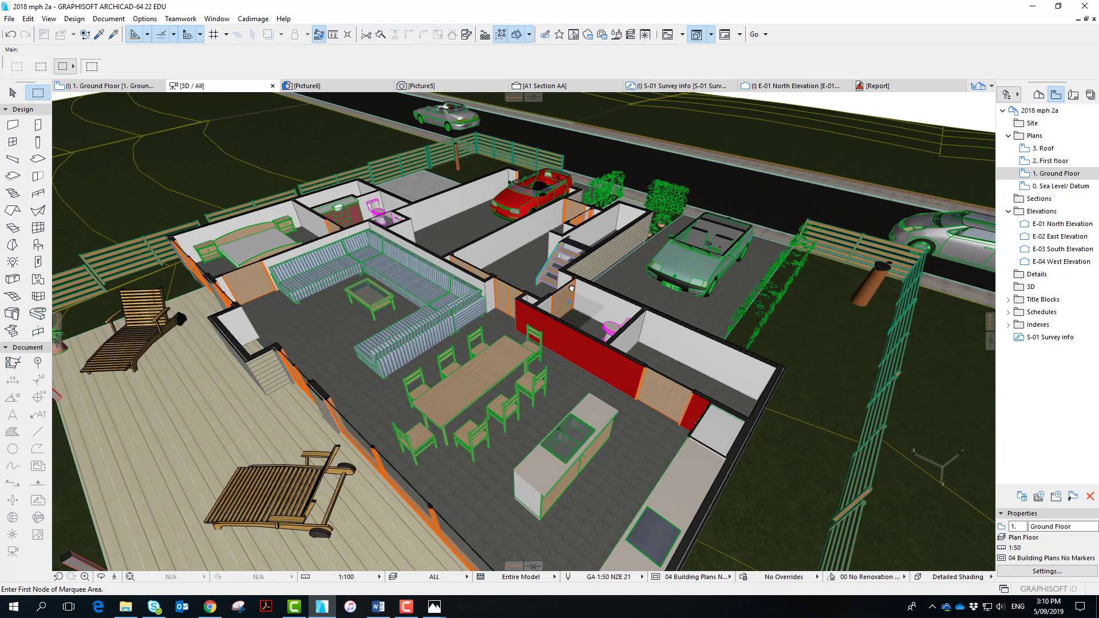
scroll(574, 268, "up", 2)
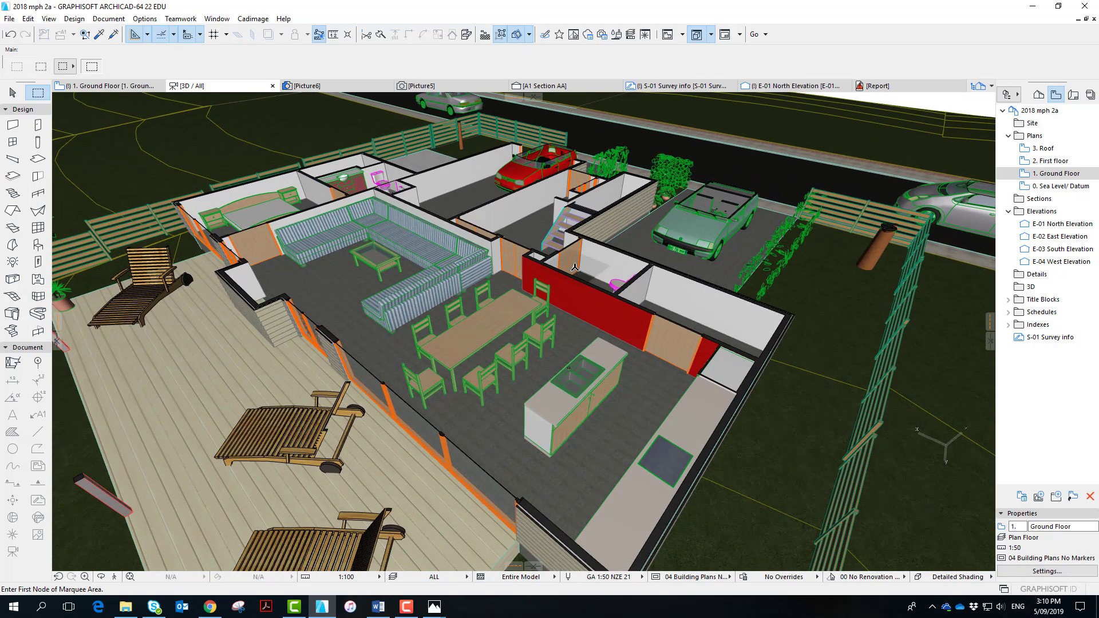